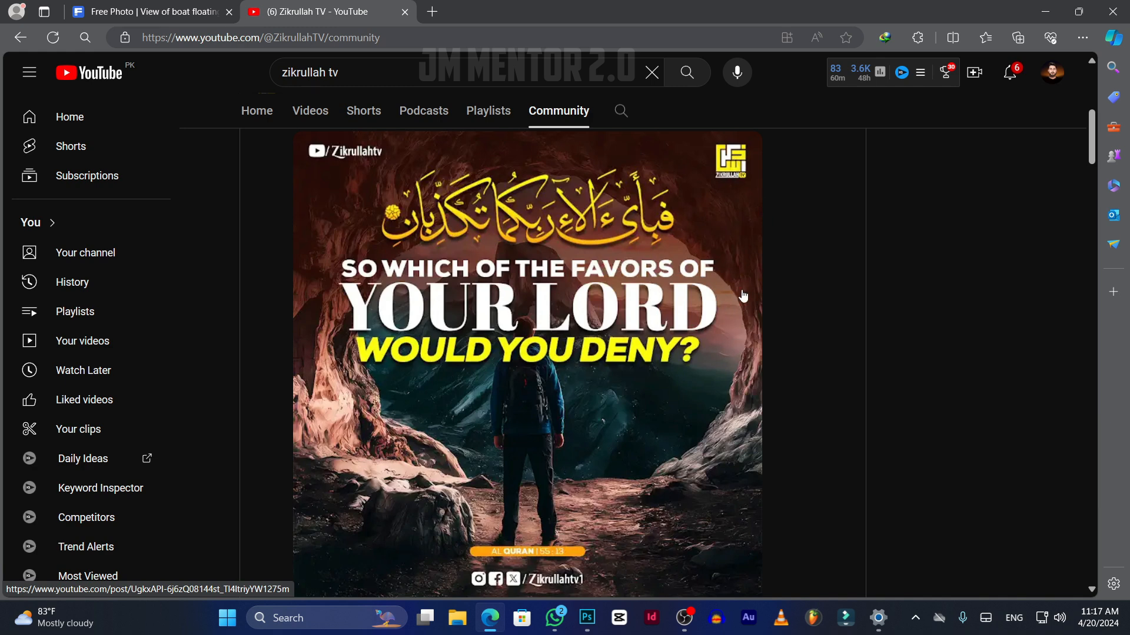
Examine the Quran verse poster designs in the Zikrullah TV channel's community posts.
scroll(735, 366, down, 10)
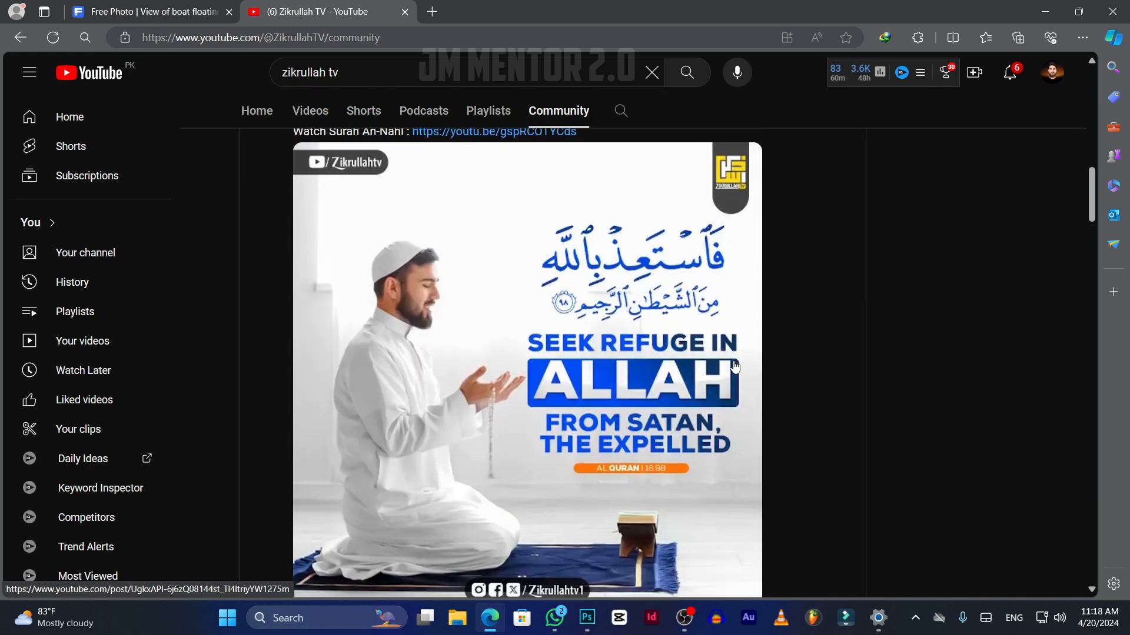
scroll(735, 367, down, 1)
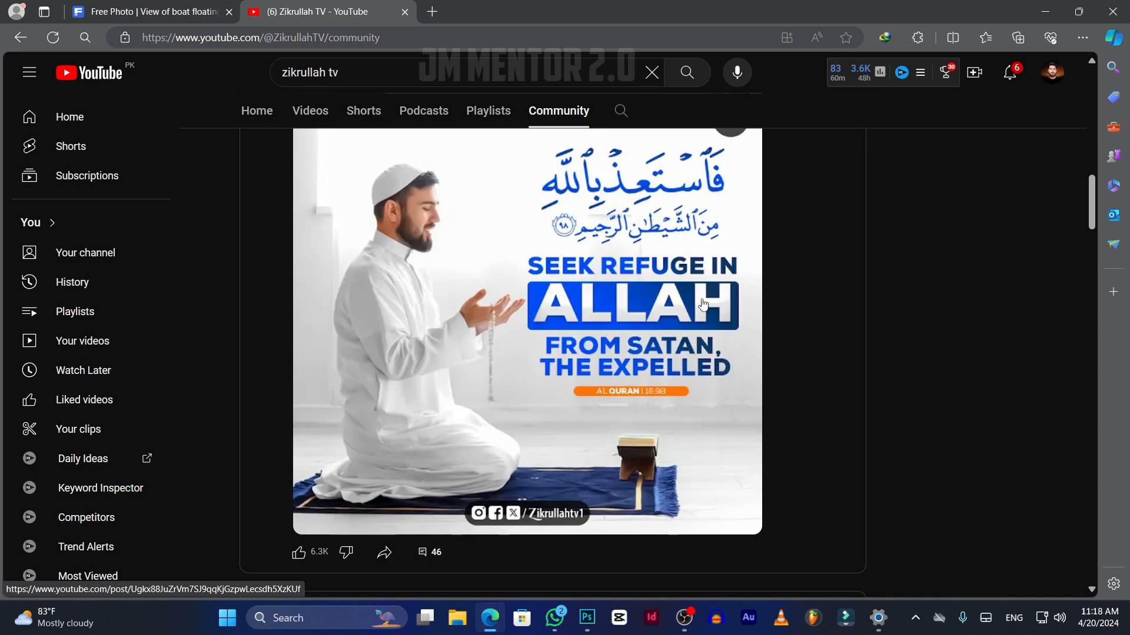
scroll(691, 333, down, 4)
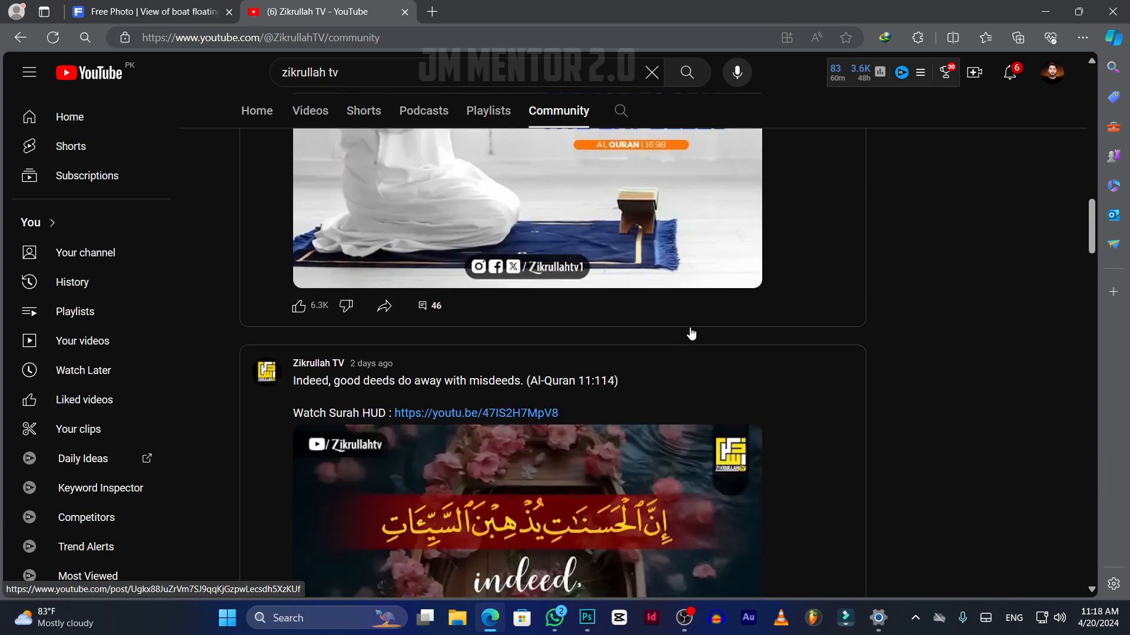
scroll(692, 332, down, 4)
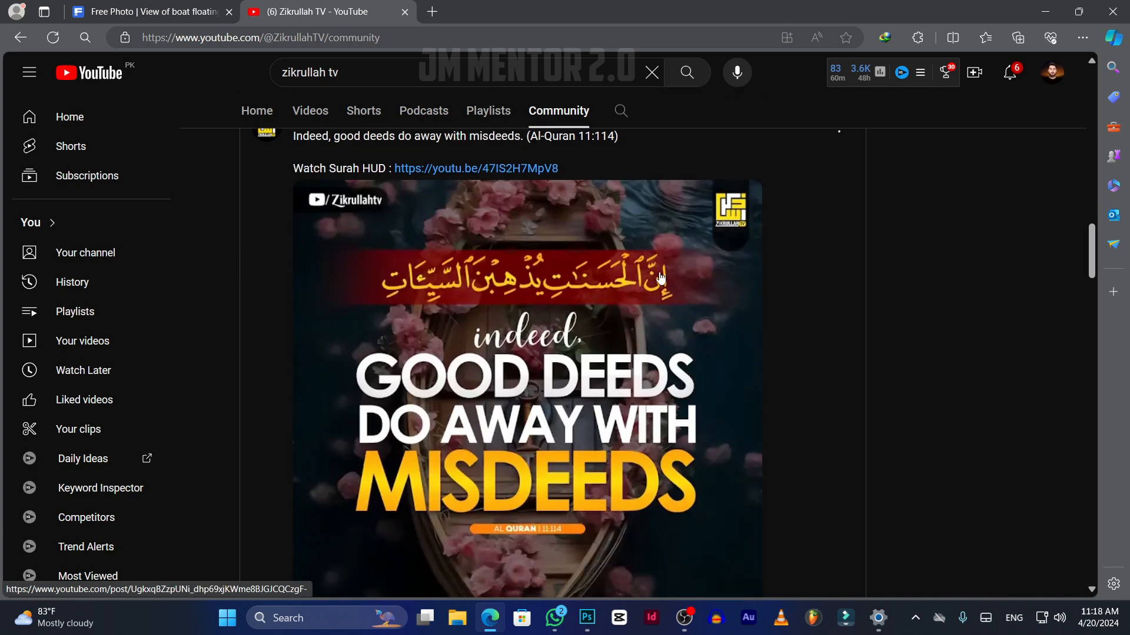
scroll(679, 300, down, 1)
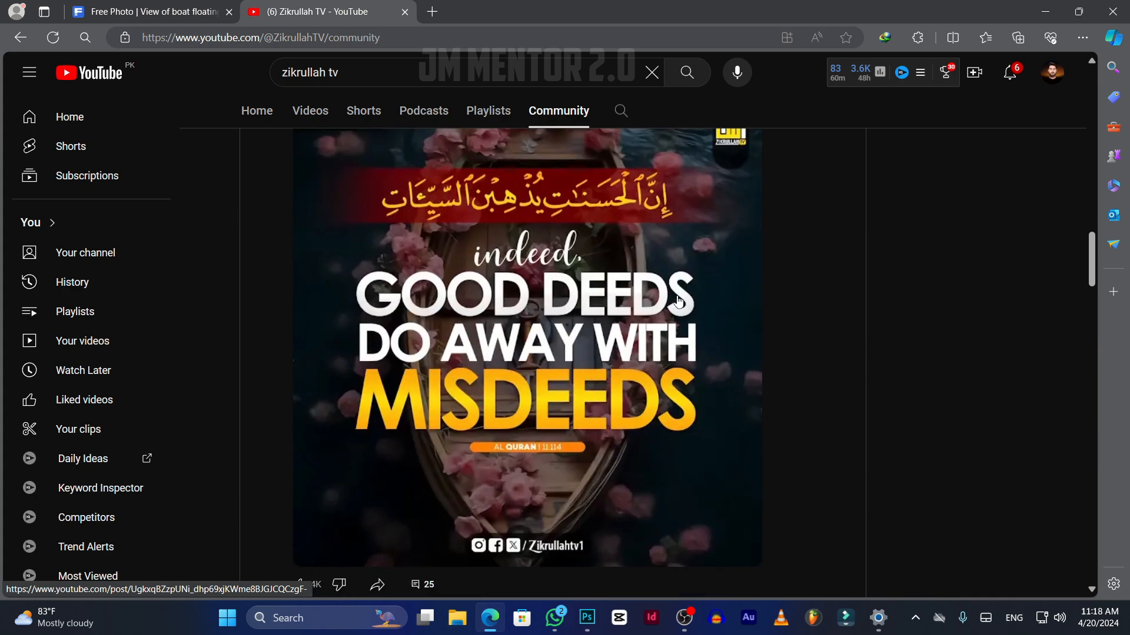
scroll(678, 301, down, 4)
scroll(677, 302, up, 4)
scroll(696, 353, down, 20)
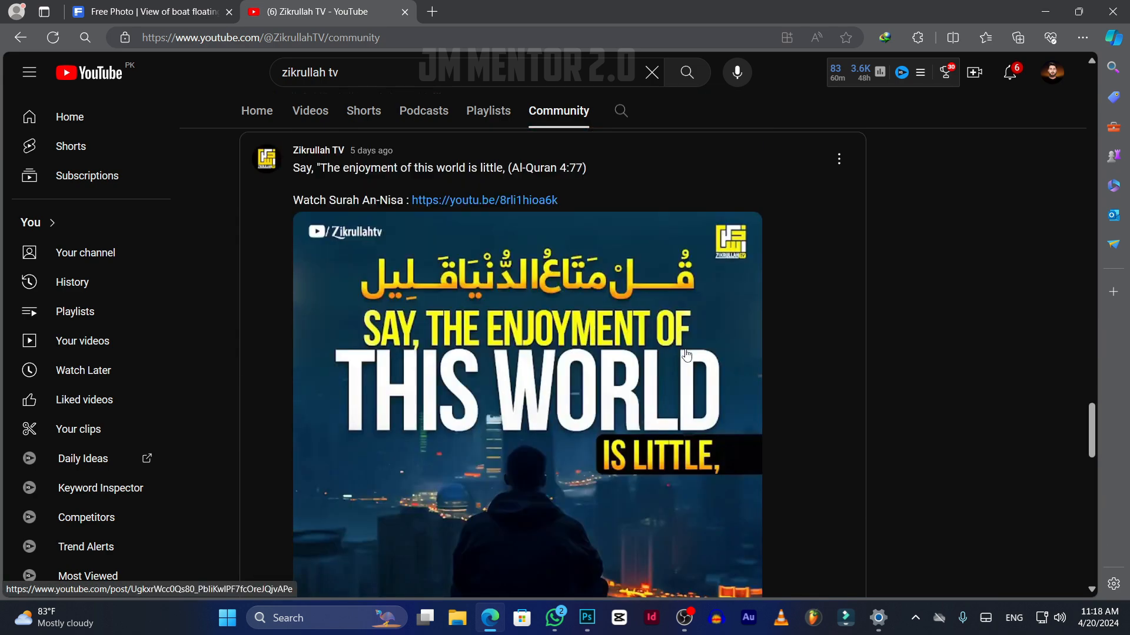
scroll(686, 355, down, 11)
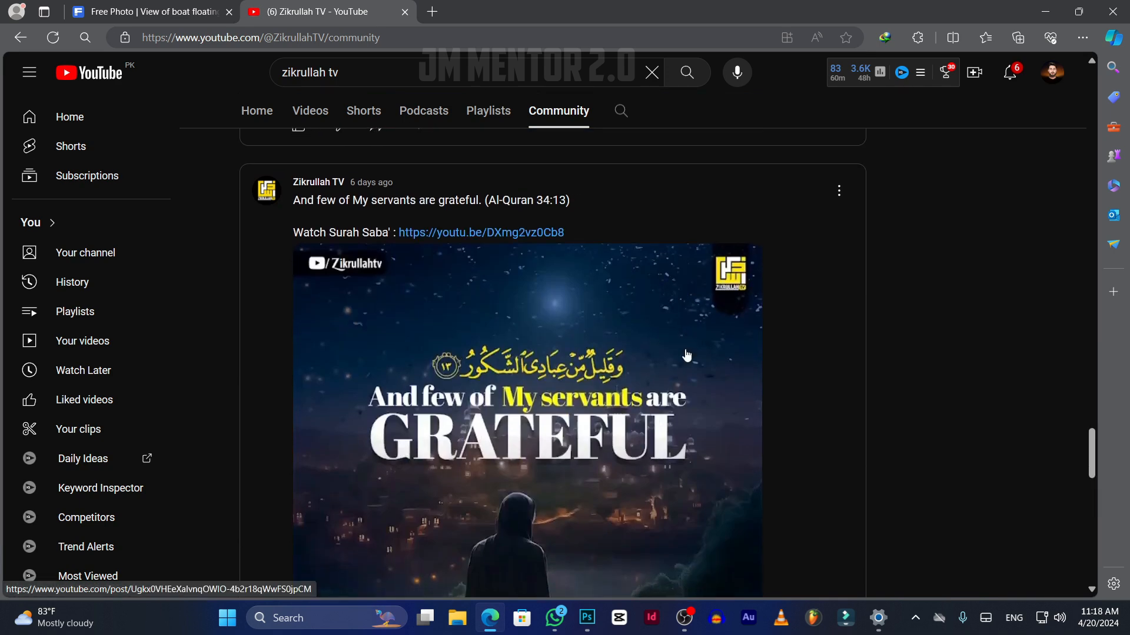
scroll(686, 356, down, 3)
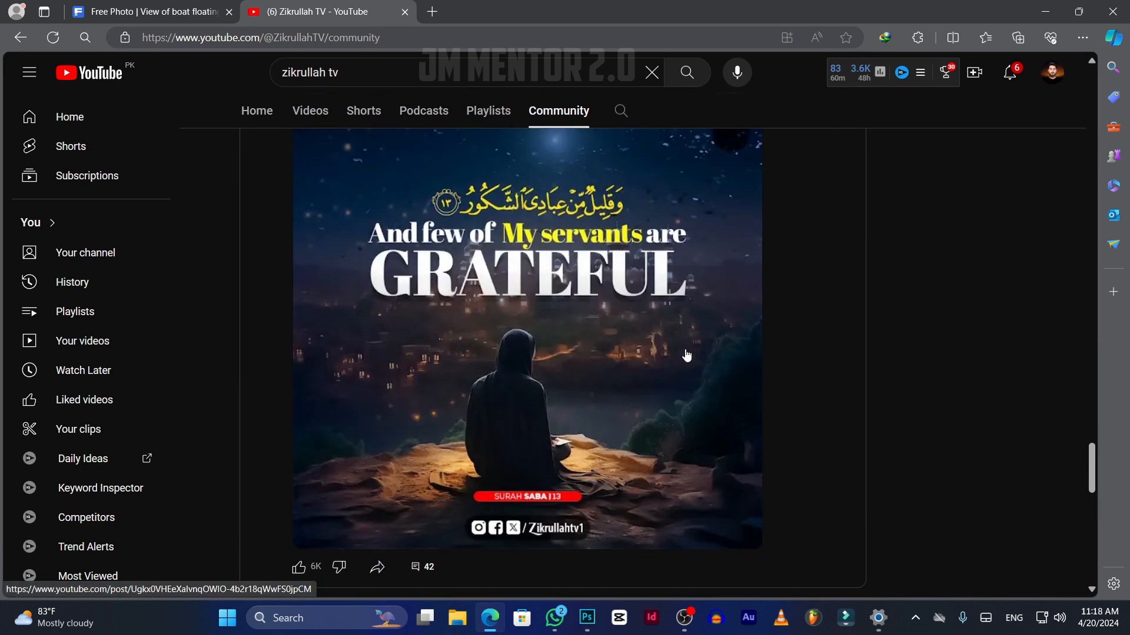
scroll(687, 356, up, 3)
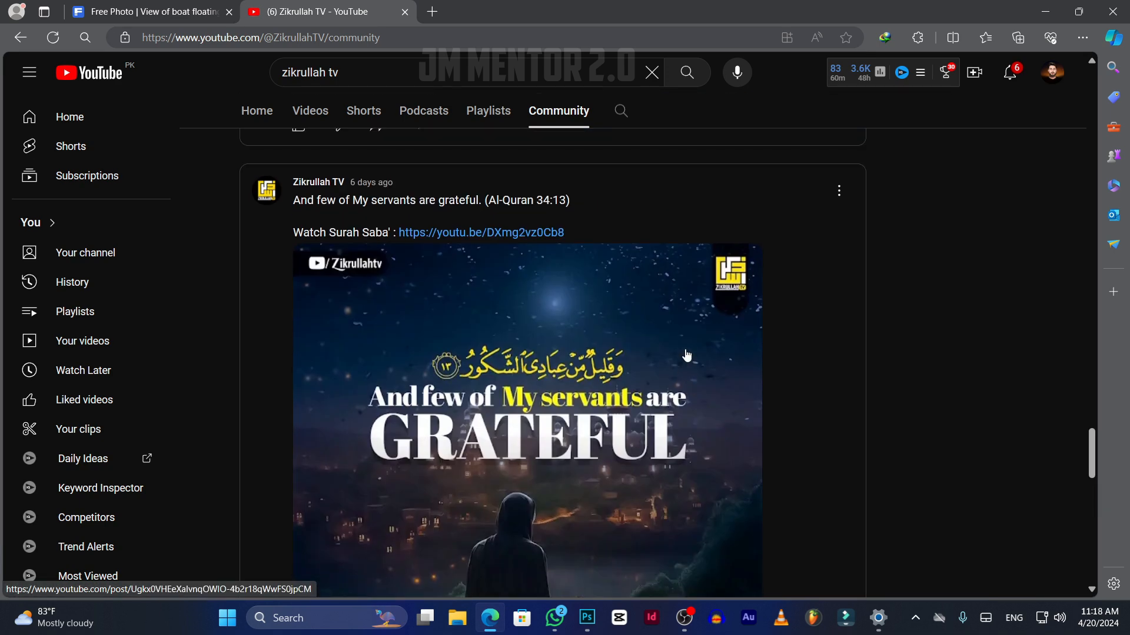
scroll(686, 355, down, 2)
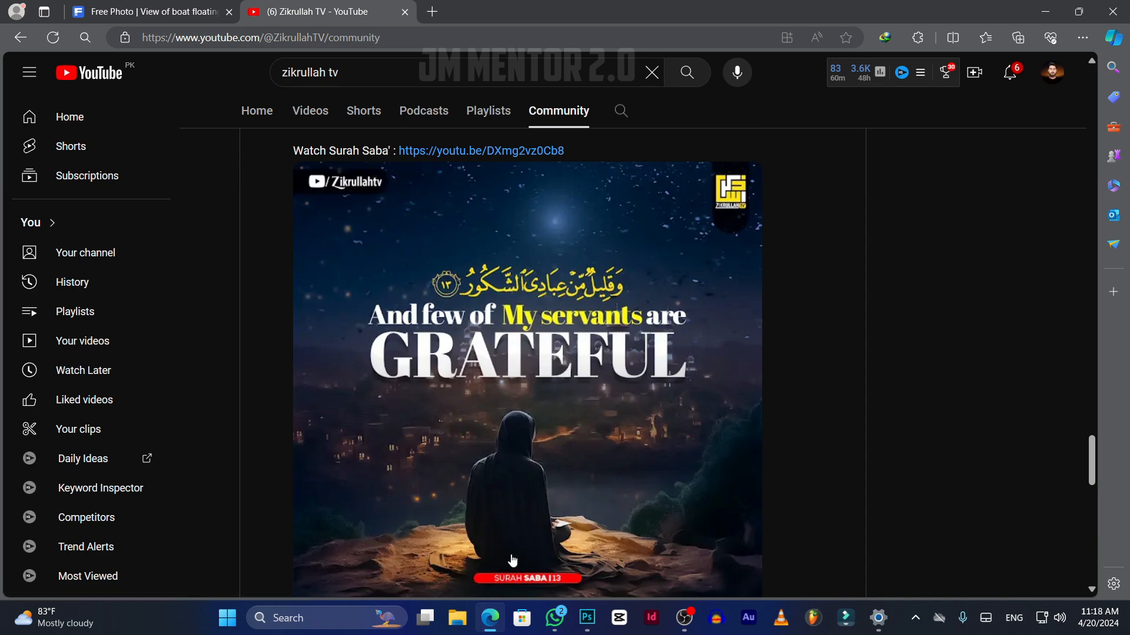
Switch to Photoshop, create a 1000 × 1000 px white document at 300 ppi, and show the colour picker in place of the swatches.
click(587, 617)
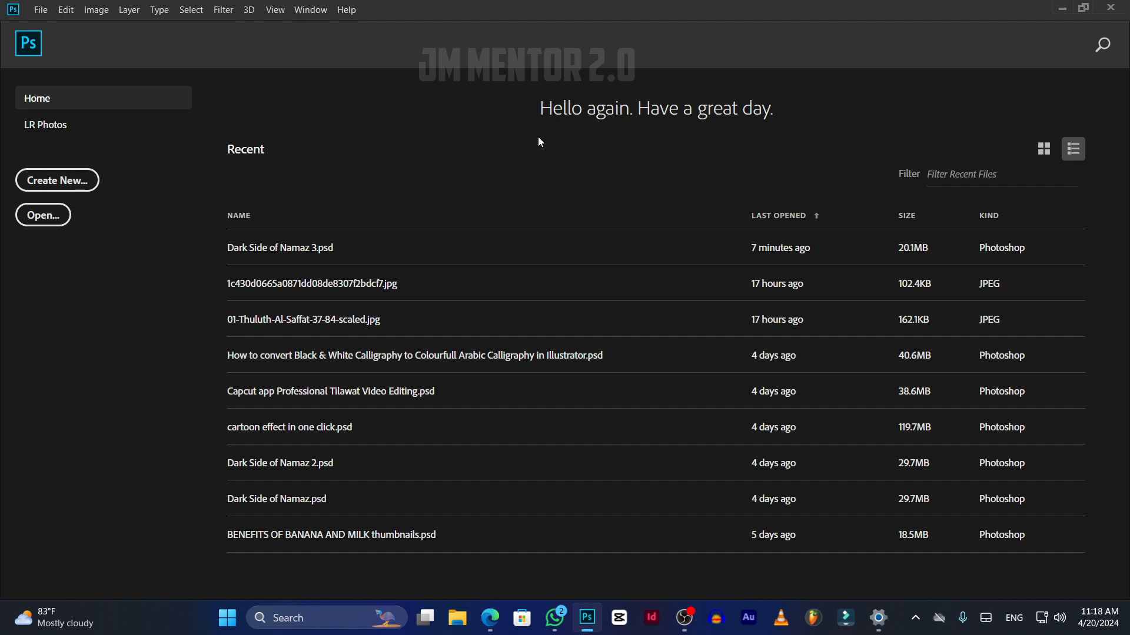
key(ctrl+n)
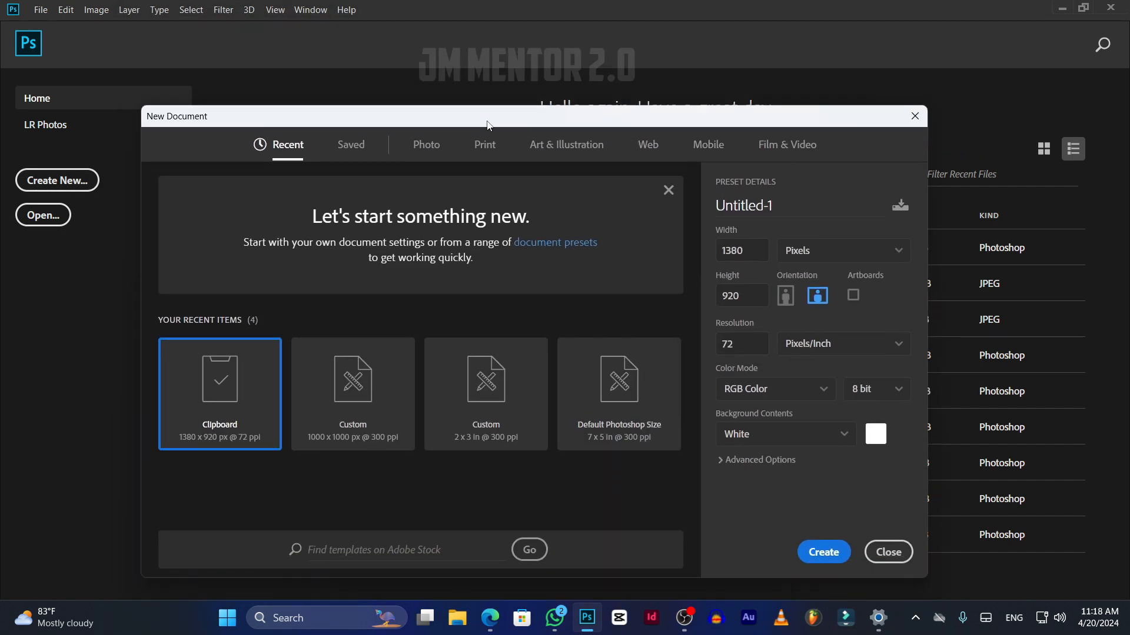
click(358, 407)
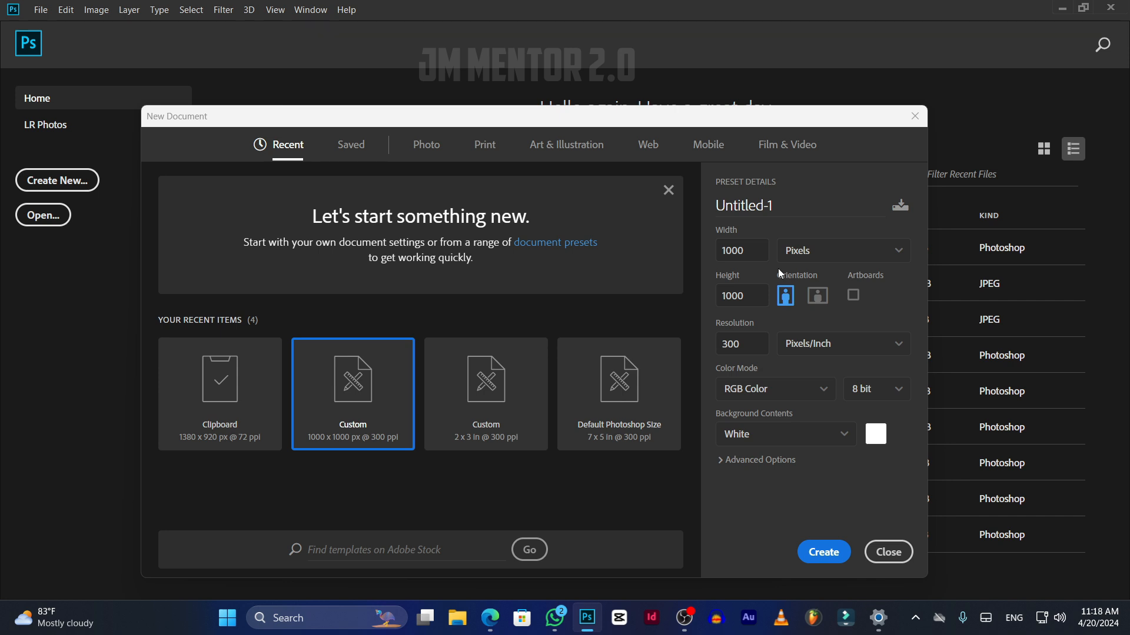
click(859, 257)
click(818, 274)
click(750, 296)
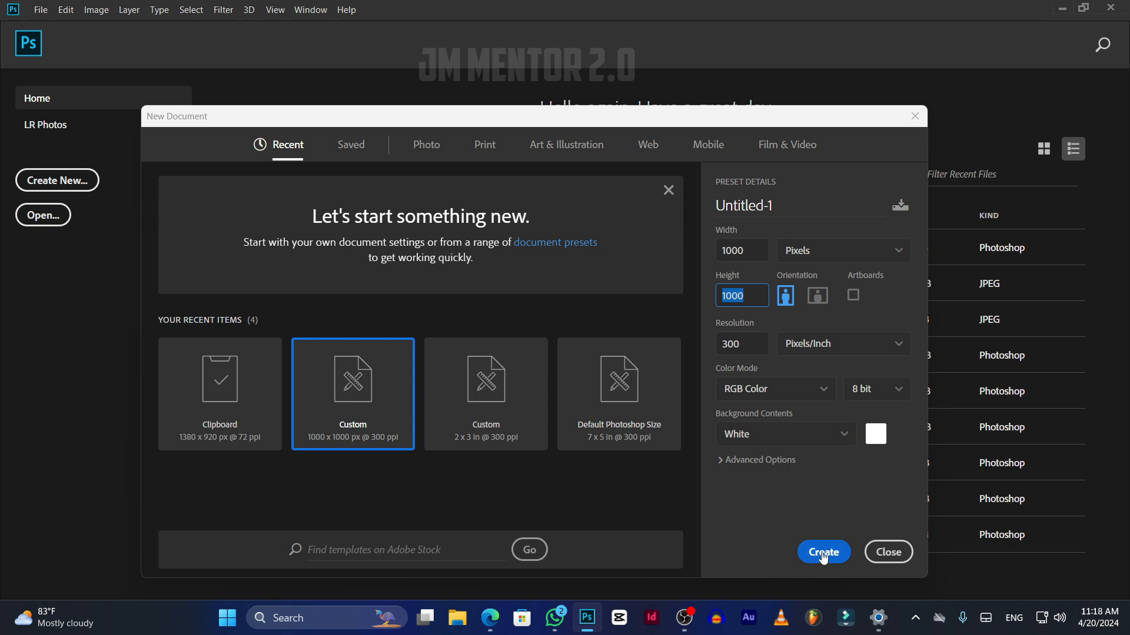
key(Return)
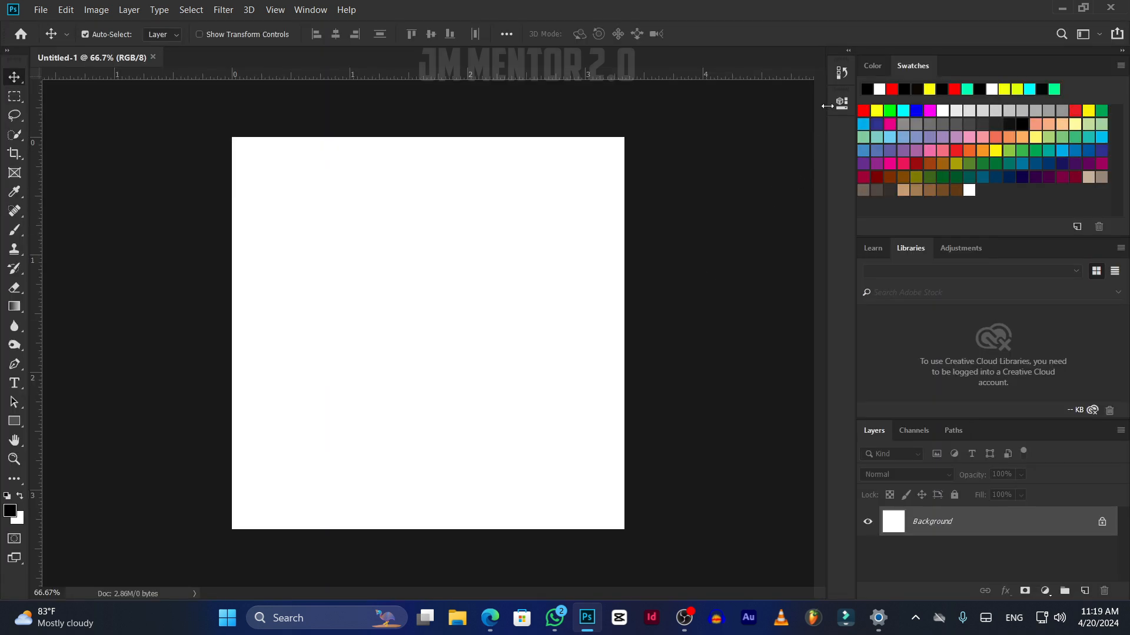
click(873, 66)
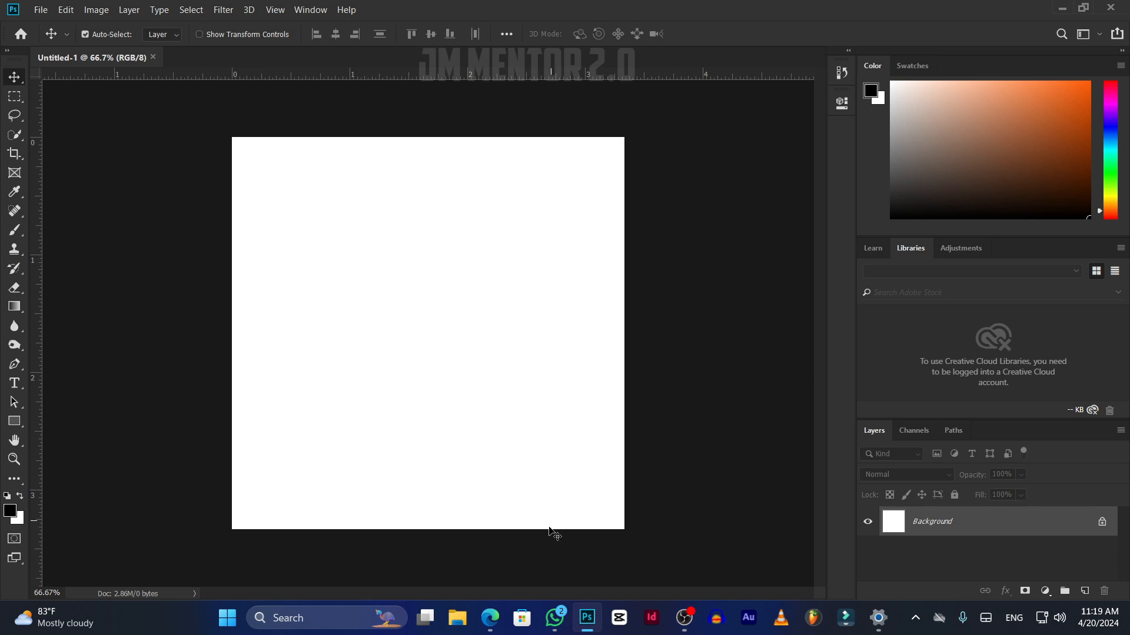
Switch to Freepik in the browser and open the free AI-generated sunset photo of a man sitting in a boat.
click(492, 619)
click(122, 12)
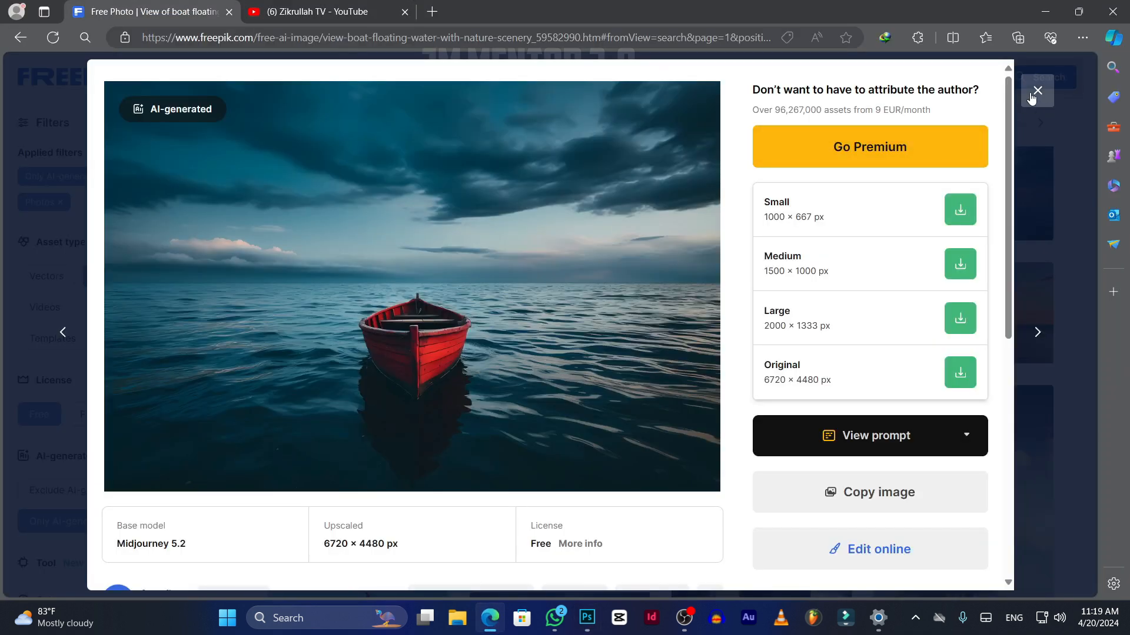
click(1037, 91)
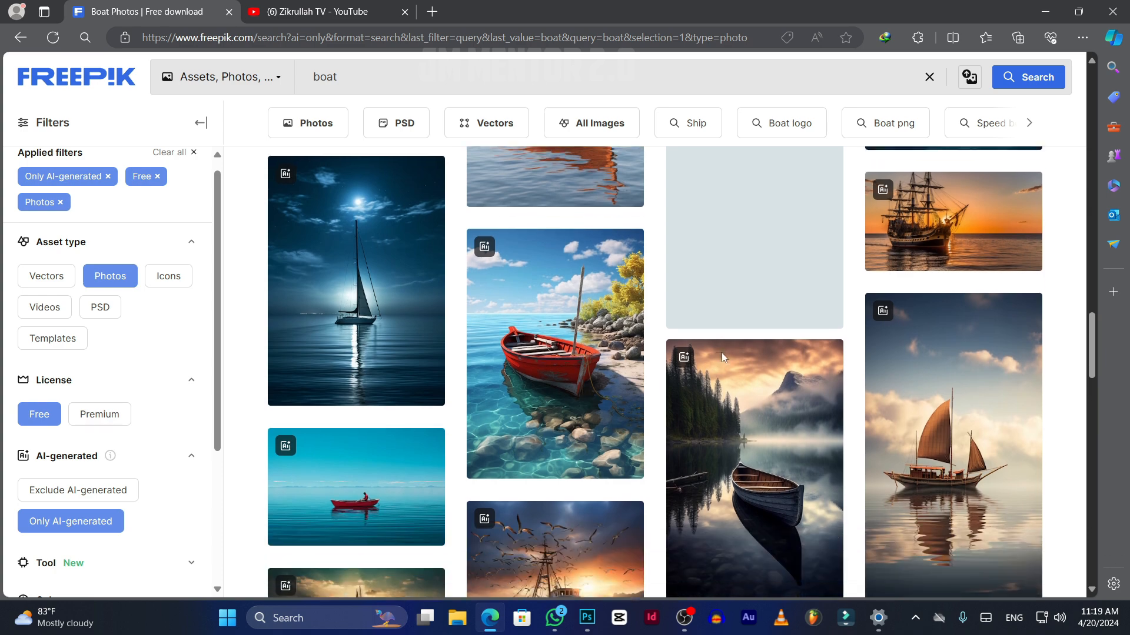
scroll(721, 352, down, 1)
scroll(722, 352, down, 4)
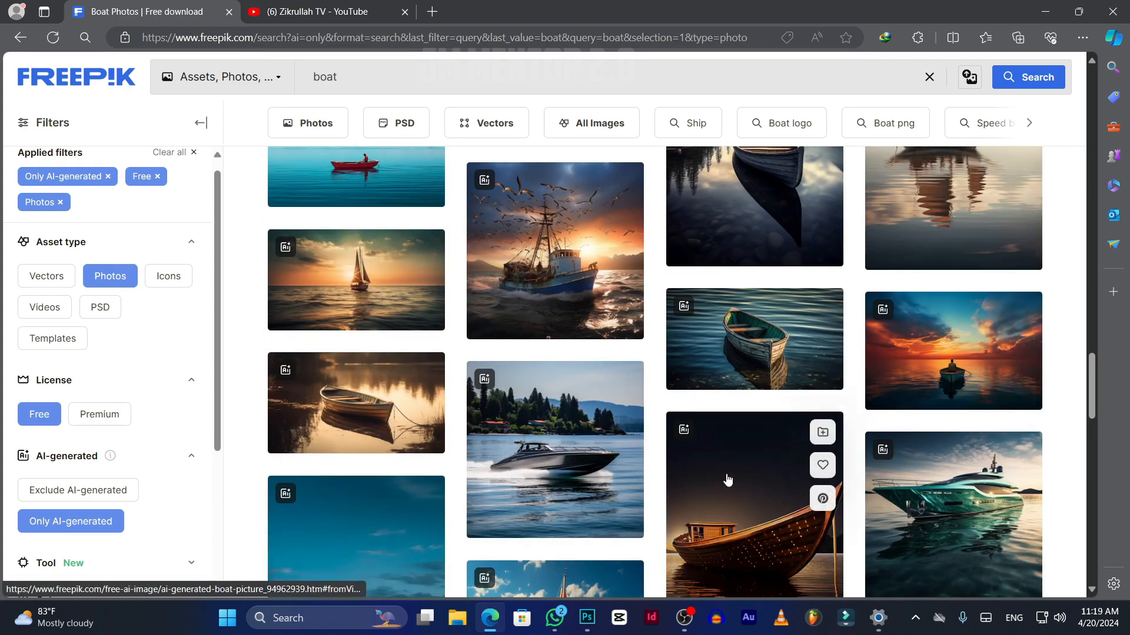
click(961, 336)
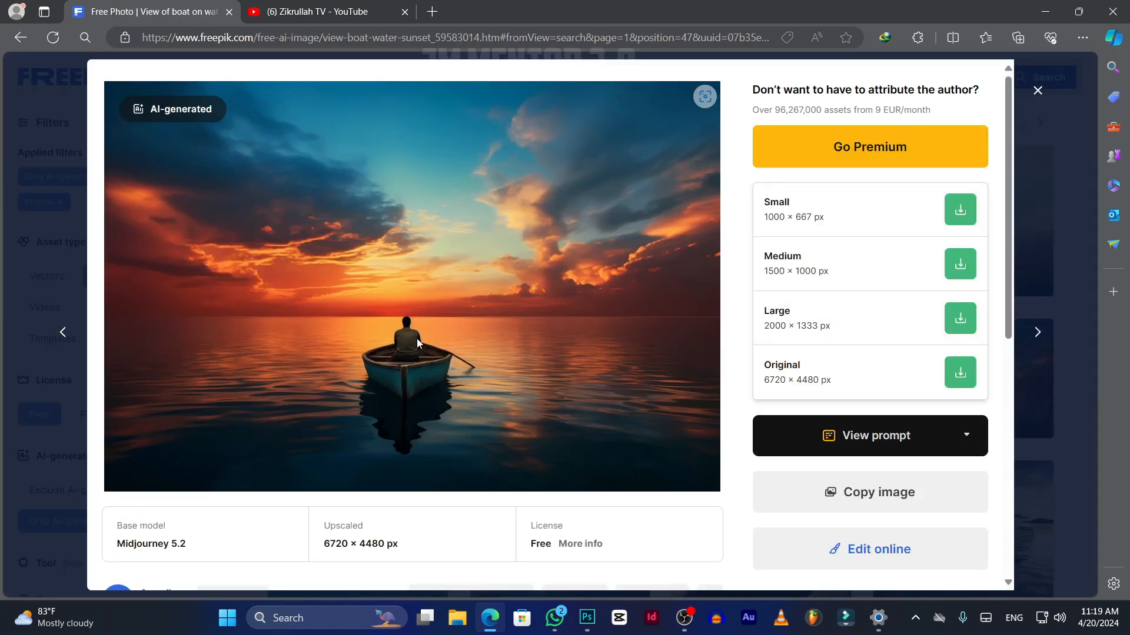
Copy the sunset boat photo and paste it into the new Photoshop document.
right_click(399, 283)
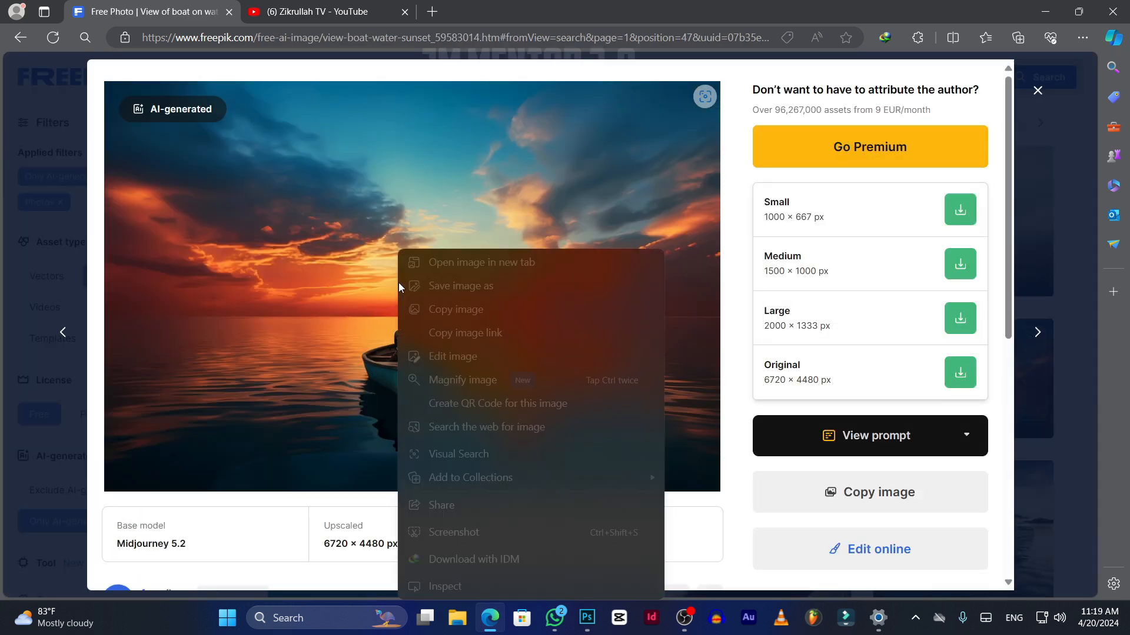
click(439, 309)
click(592, 620)
key(ctrl+v)
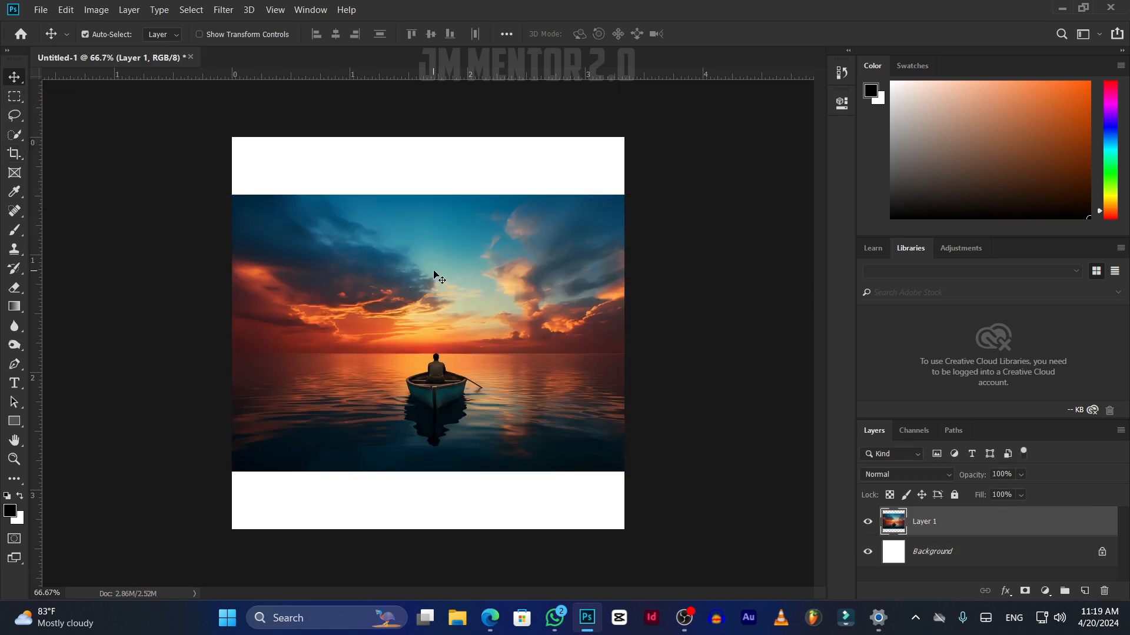
Scale the boat photo proportionally to about 141.64% to fill the canvas and centre it at X 500 px, Y 500 px.
key(ctrl+t)
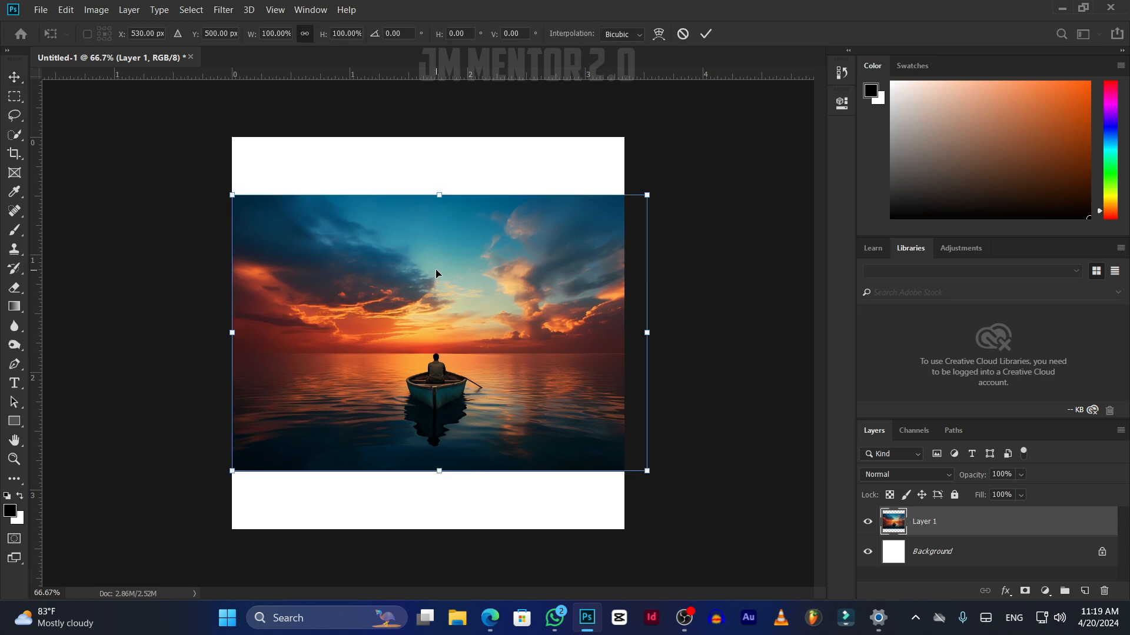
drag(437, 196, 439, 137)
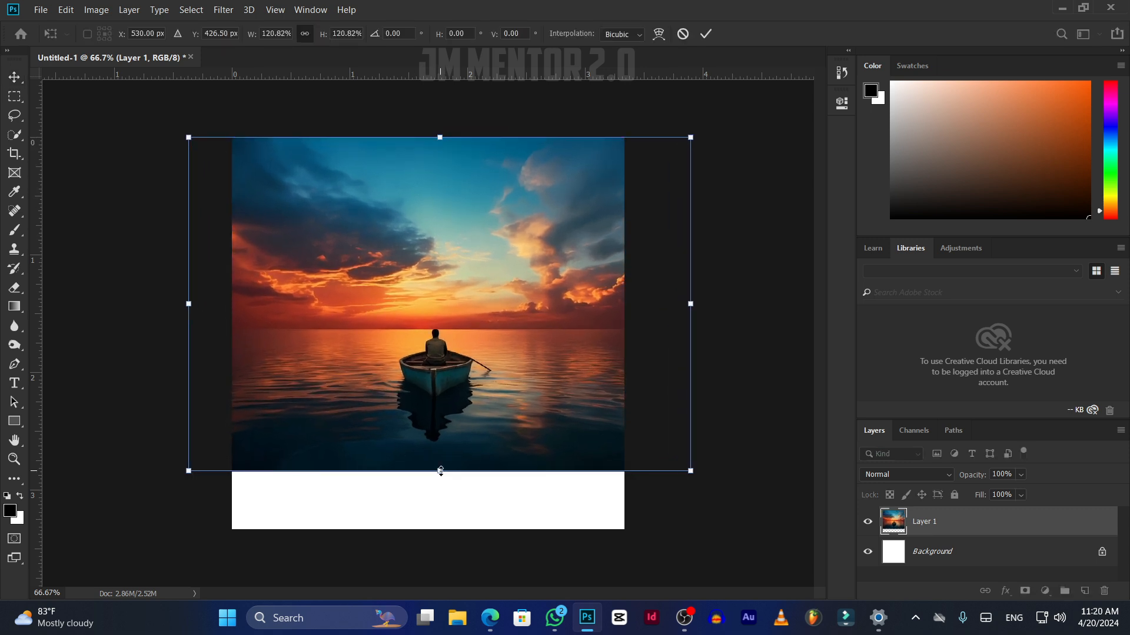
drag(439, 471, 439, 529)
drag(483, 459, 471, 459)
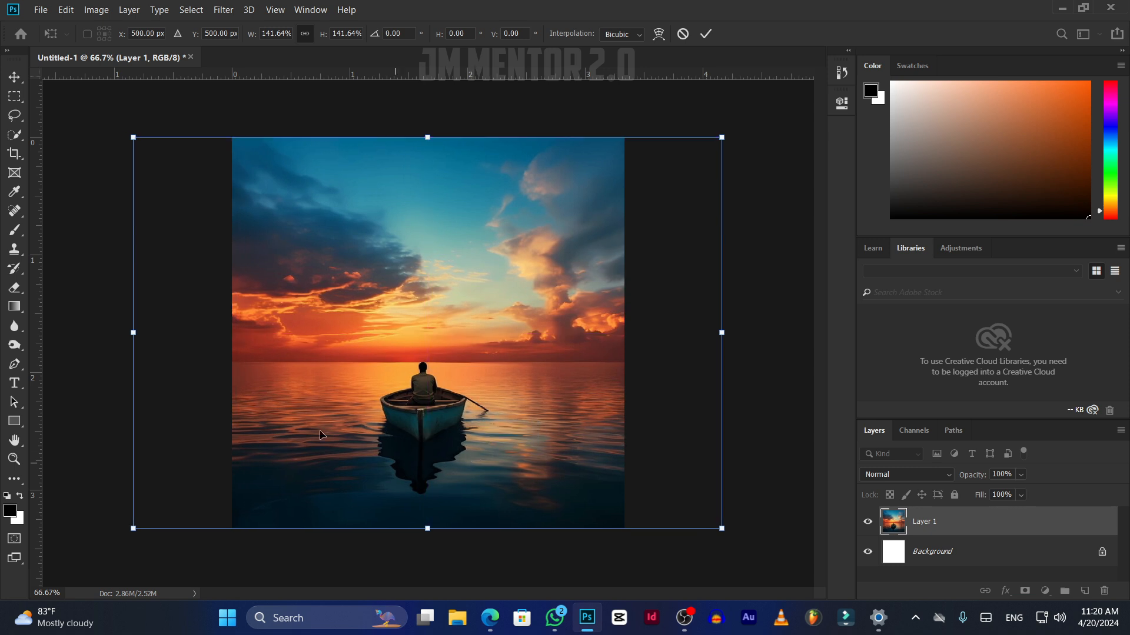
click(14, 76)
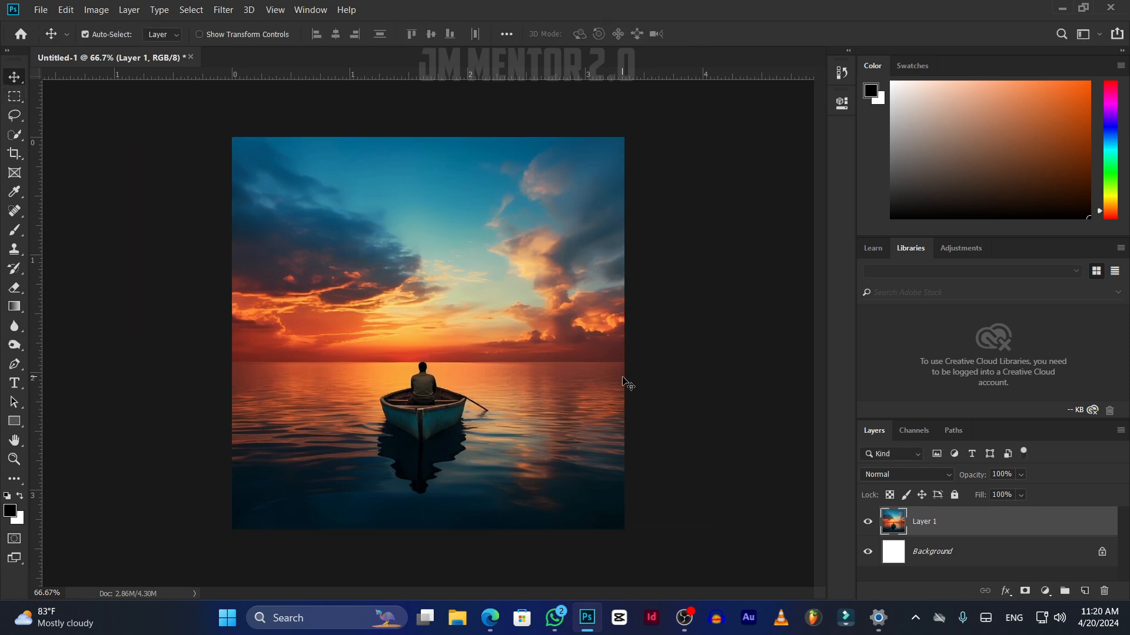
Add a new layer and draw a black rectangle of about 1138 × 1057 px covering the whole canvas.
click(1084, 592)
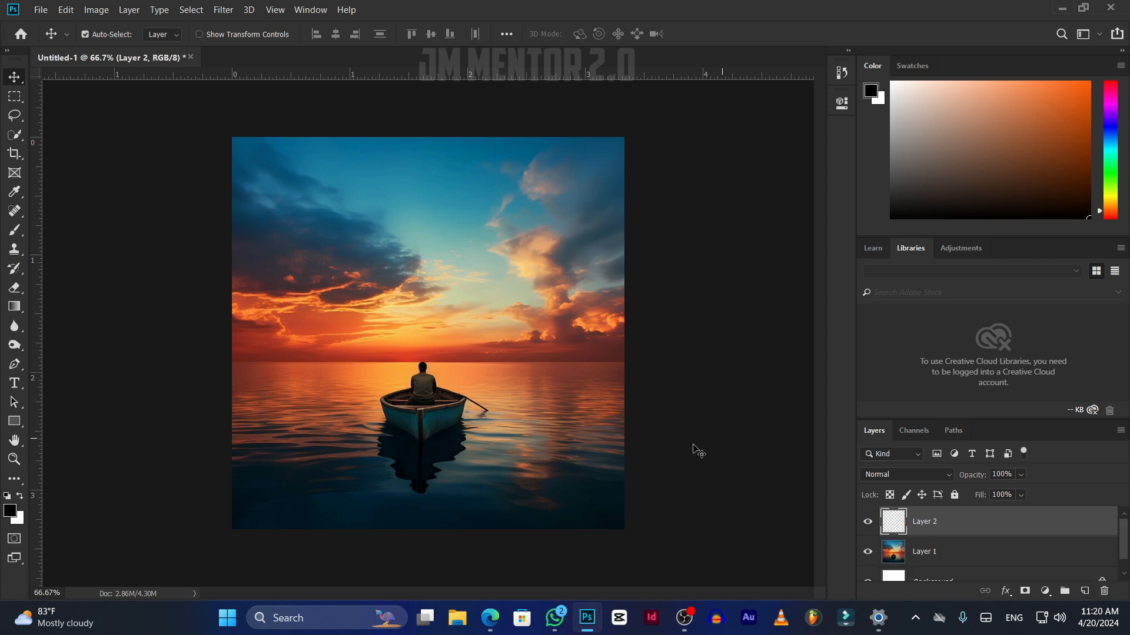
click(15, 422)
drag(195, 121, 641, 535)
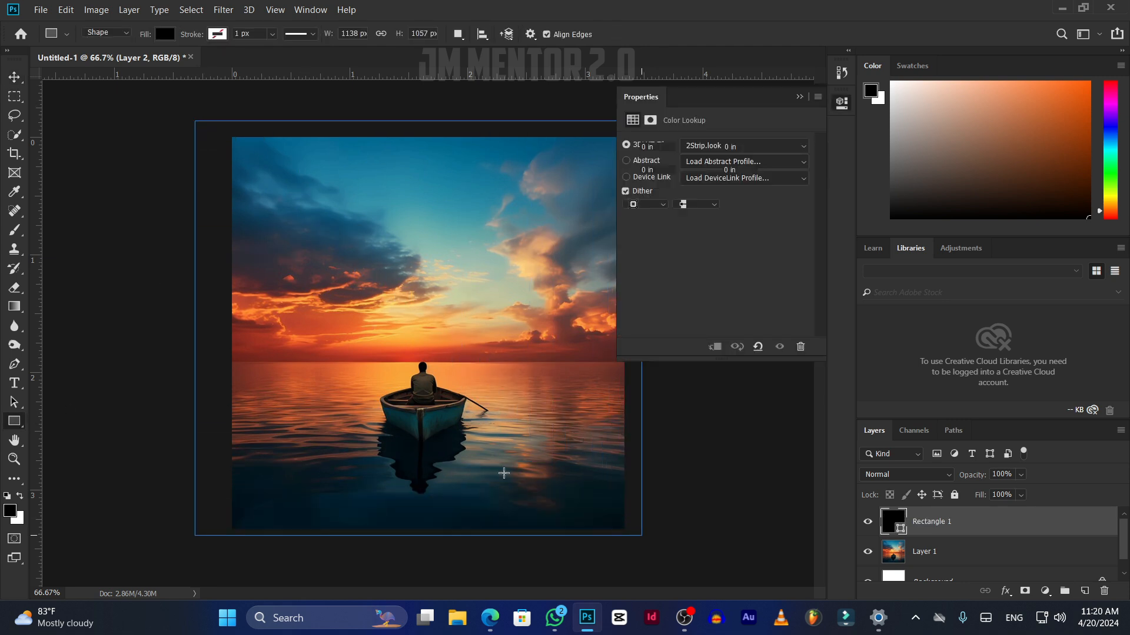
click(799, 96)
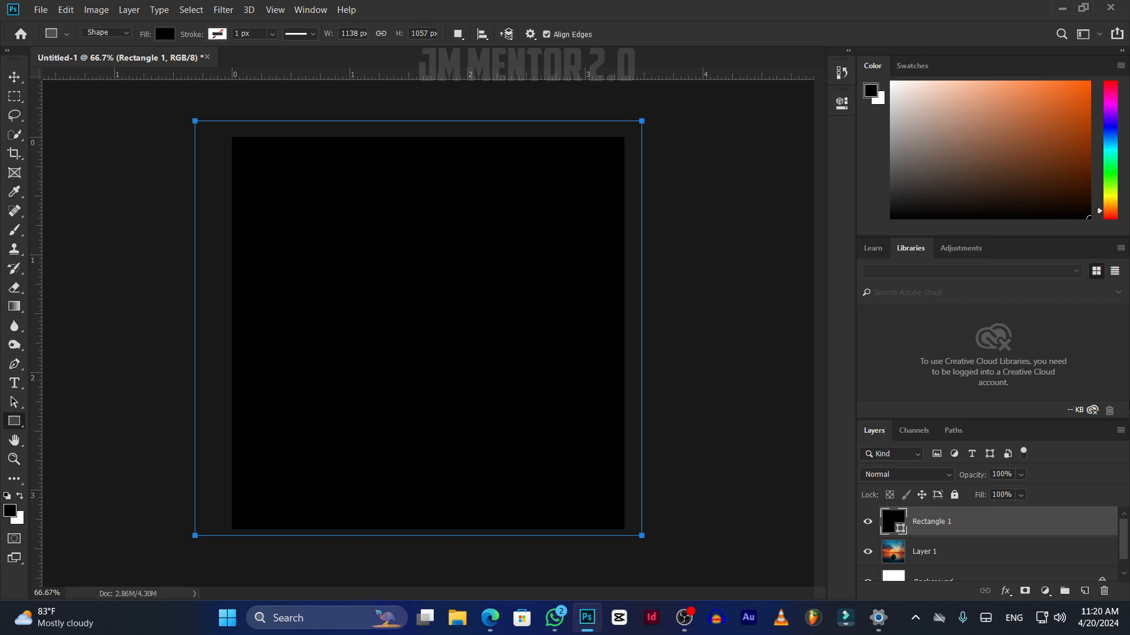
Set the foreground colour to a dark red and change the rectangle's fill to bright red.
drag(1111, 98, 1112, 78)
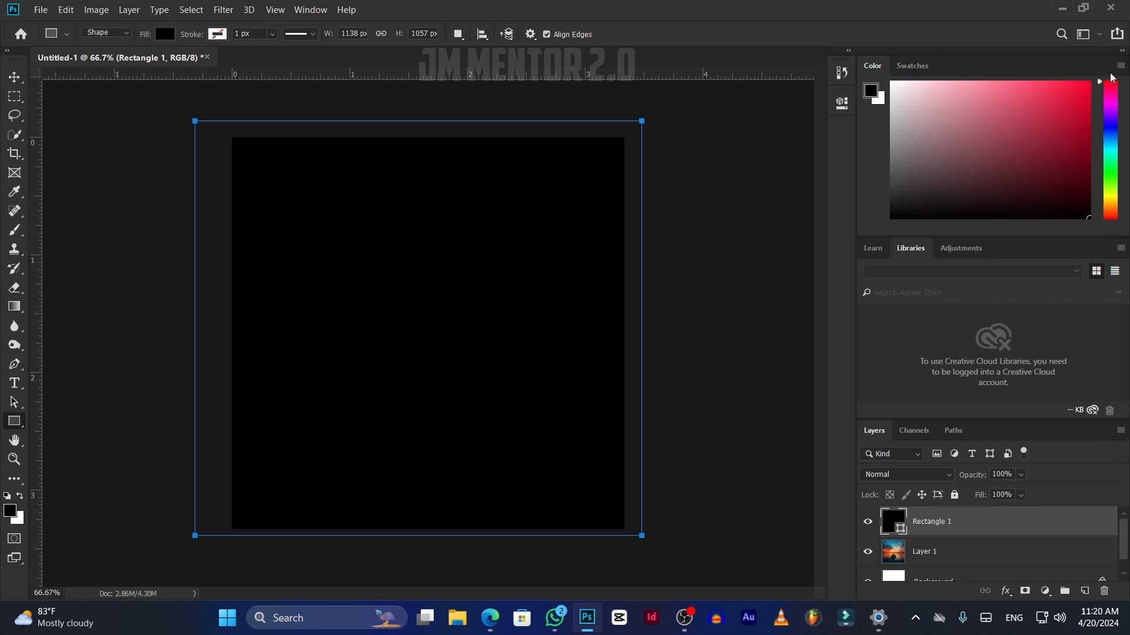
drag(1078, 182, 1090, 185)
click(165, 34)
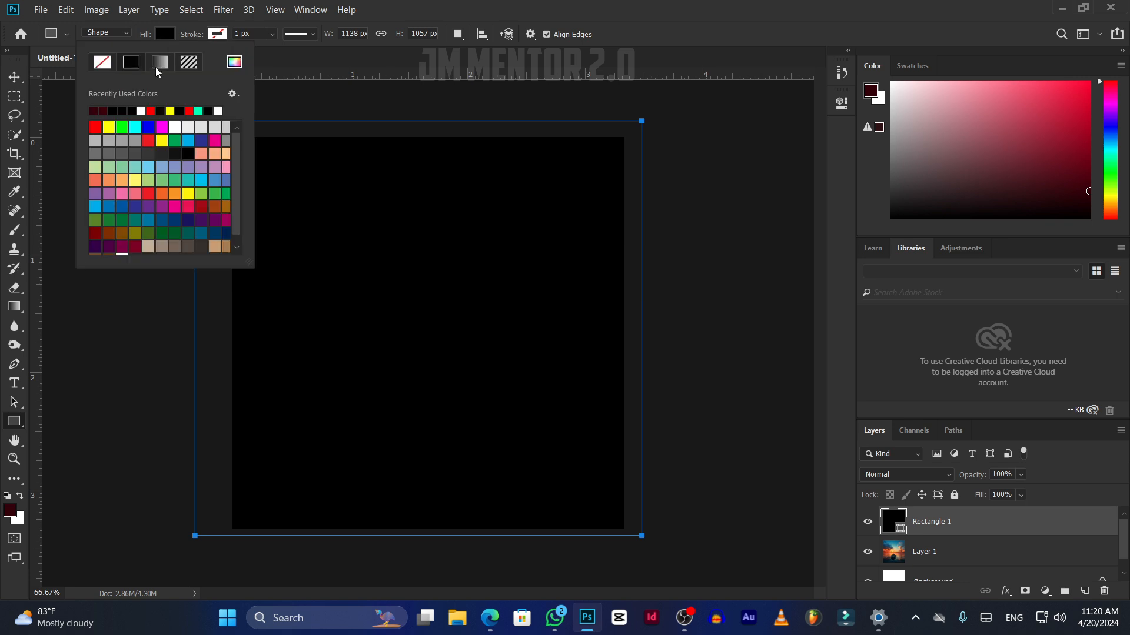
click(188, 110)
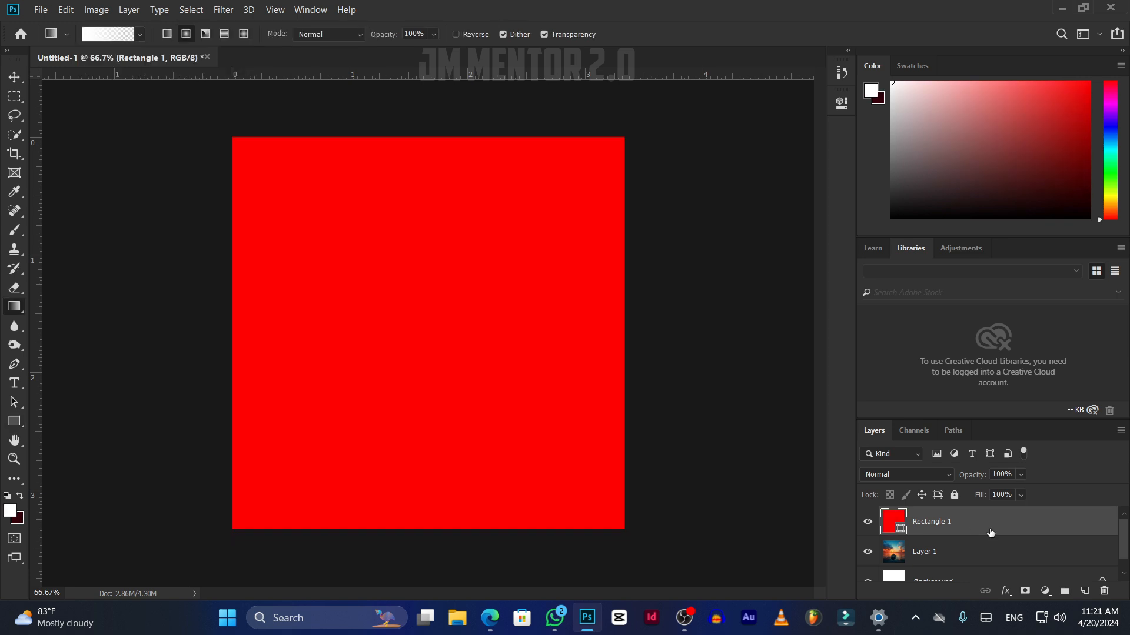
Add a layer mask to the red rectangle and paint its lower half black with a soft 700 px brush to reveal the boat and sea.
click(1025, 591)
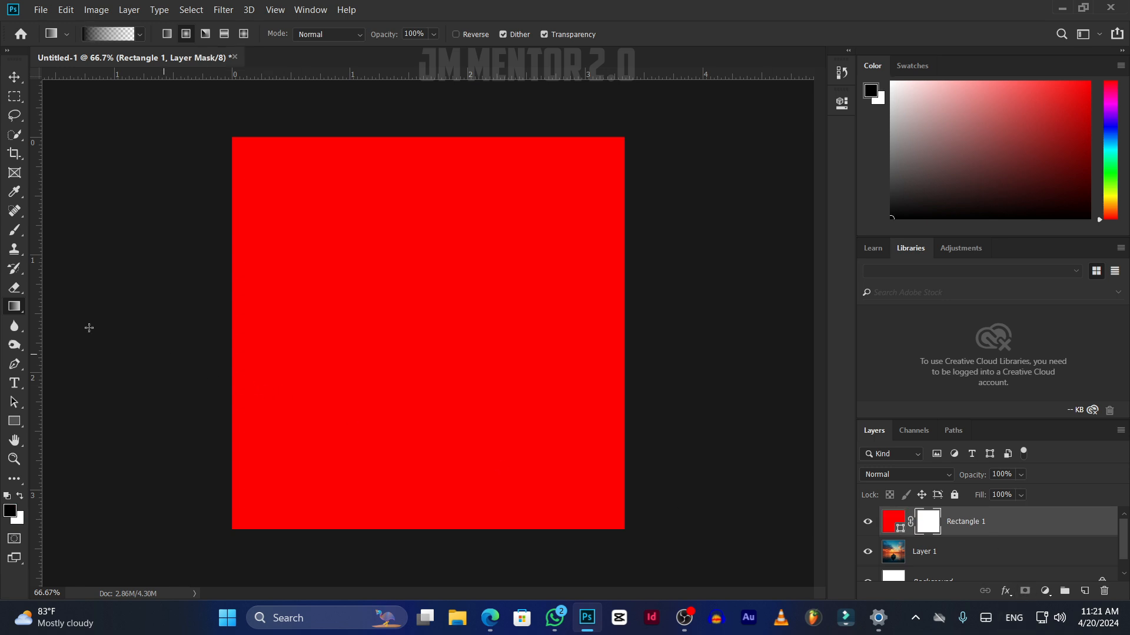
click(15, 230)
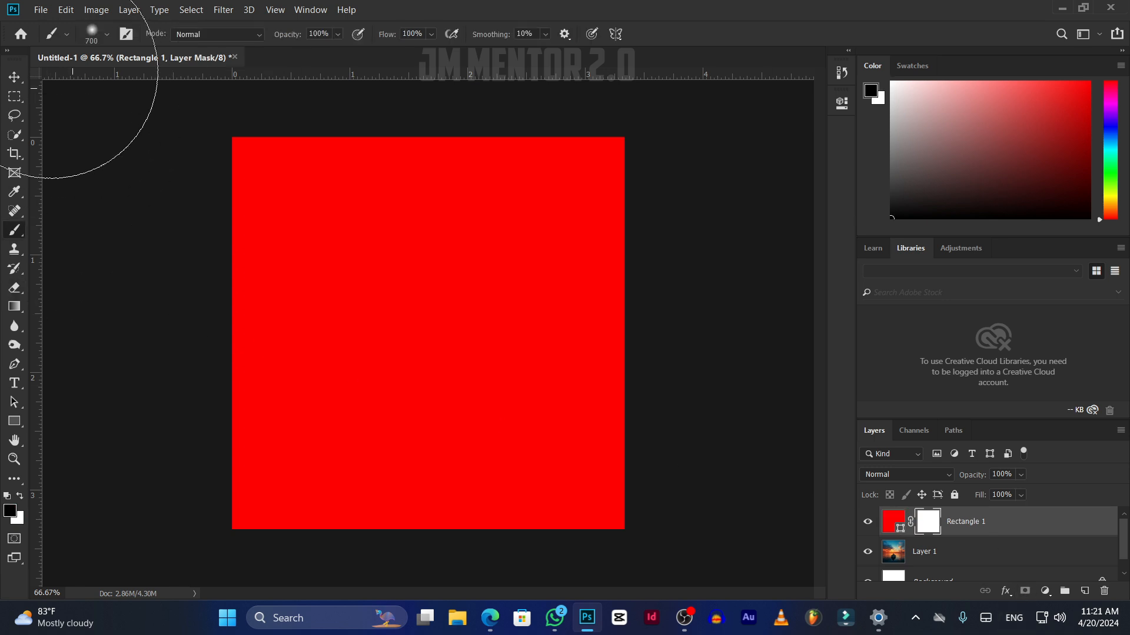
click(106, 36)
click(110, 37)
click(107, 36)
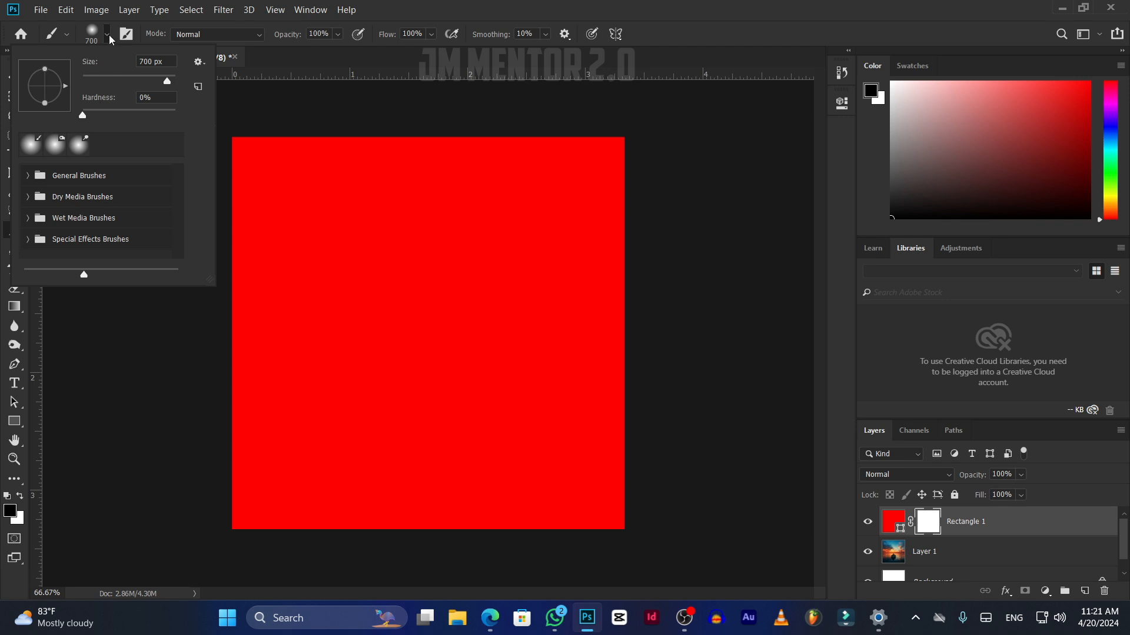
click(108, 37)
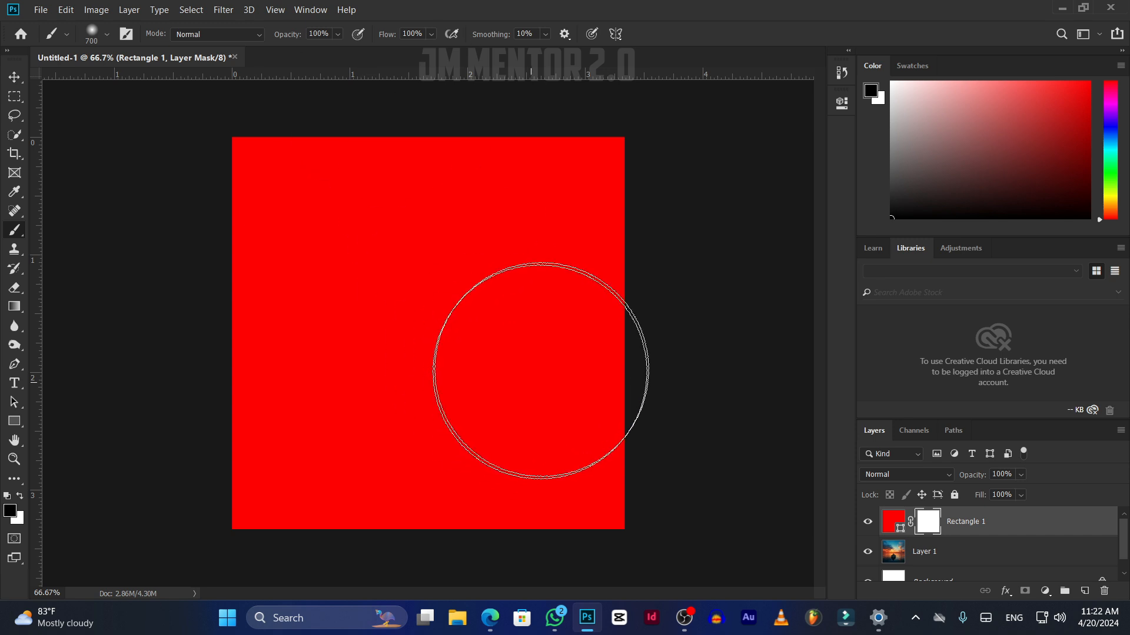
mouse_move(643, 486)
mouse_down()
mouse_move(3, 504)
mouse_move(1, 476)
mouse_up()
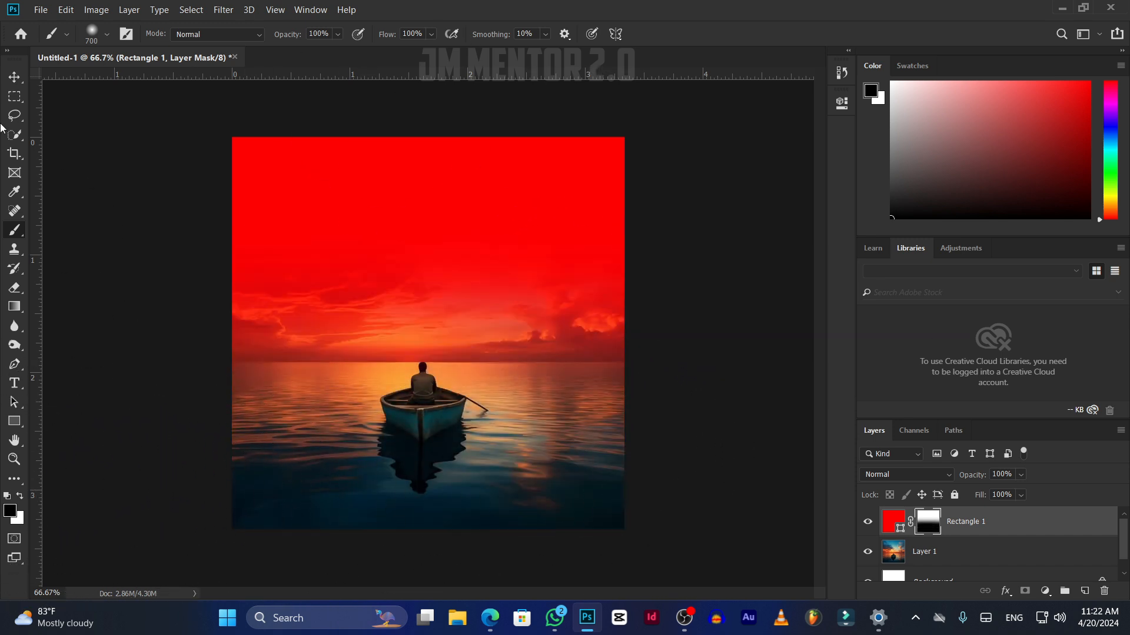
Glance at the reference poster in the browser and set the masked rectangle's blend mode to Color Dodge.
click(15, 77)
key(alt+Tab)
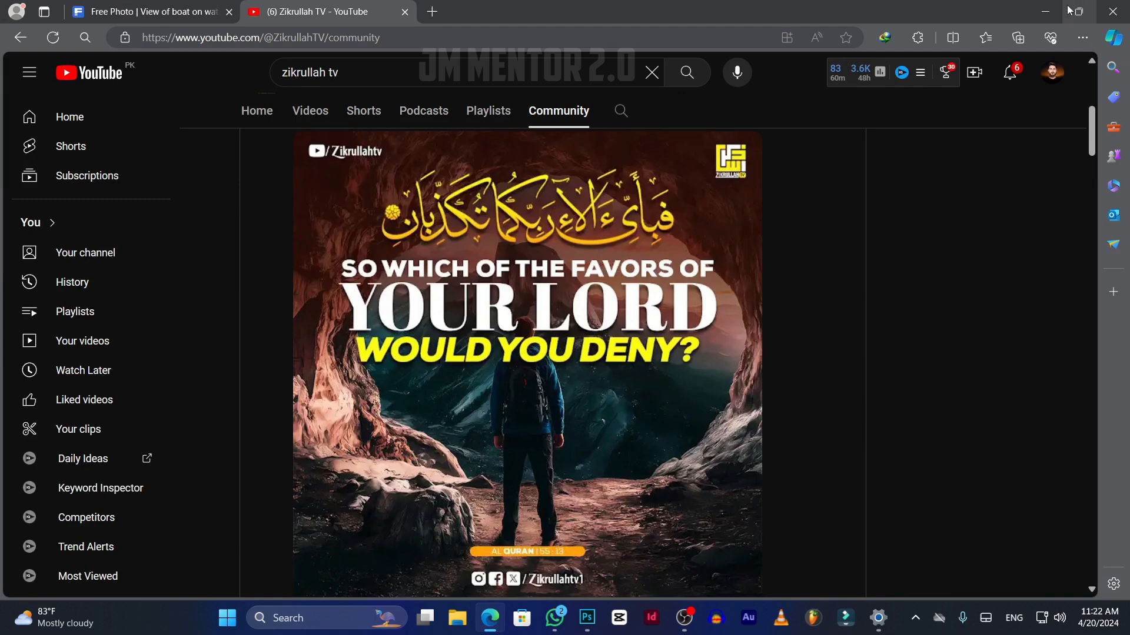
click(1045, 11)
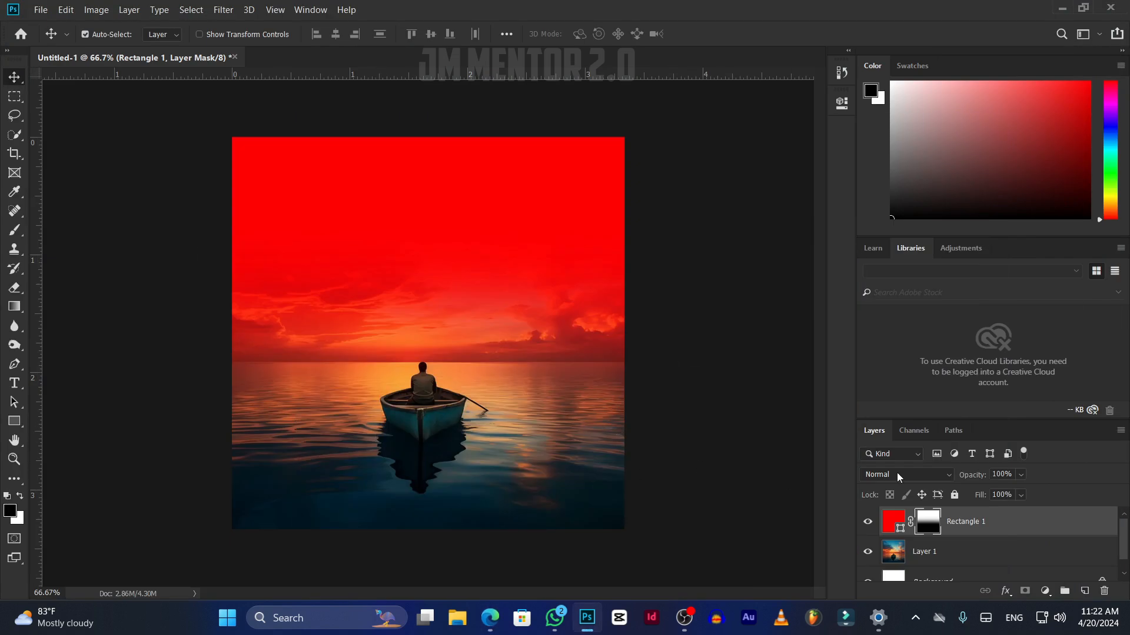
click(923, 480)
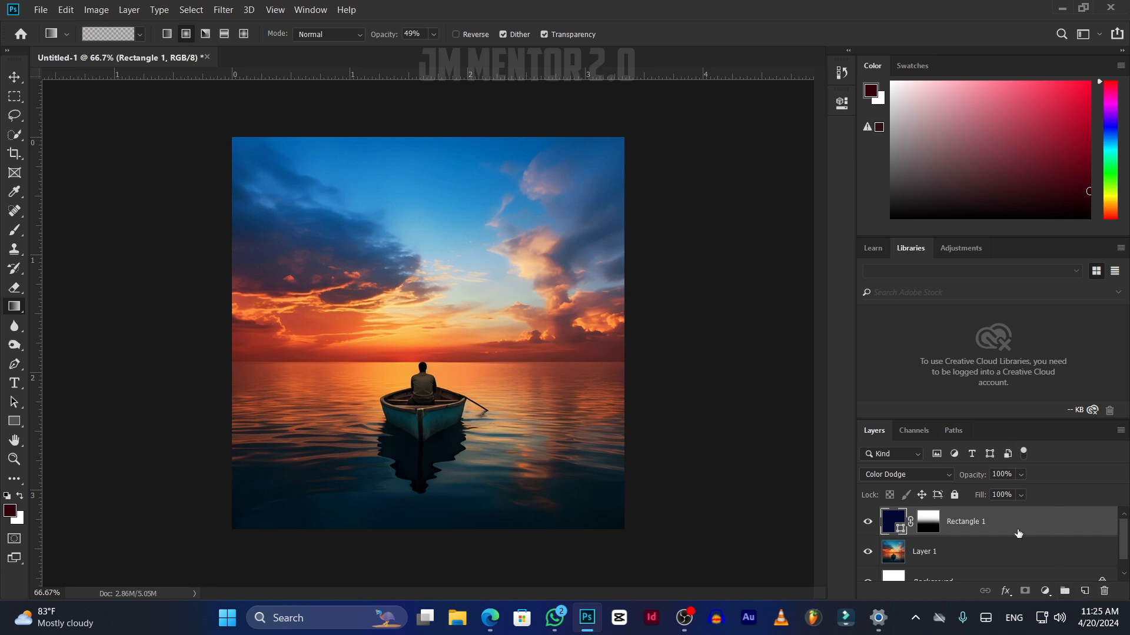
Add a new layer, check the reference posters in the browser, and draw a rectangle of about 688 × 109 px across the upper sky.
click(1084, 591)
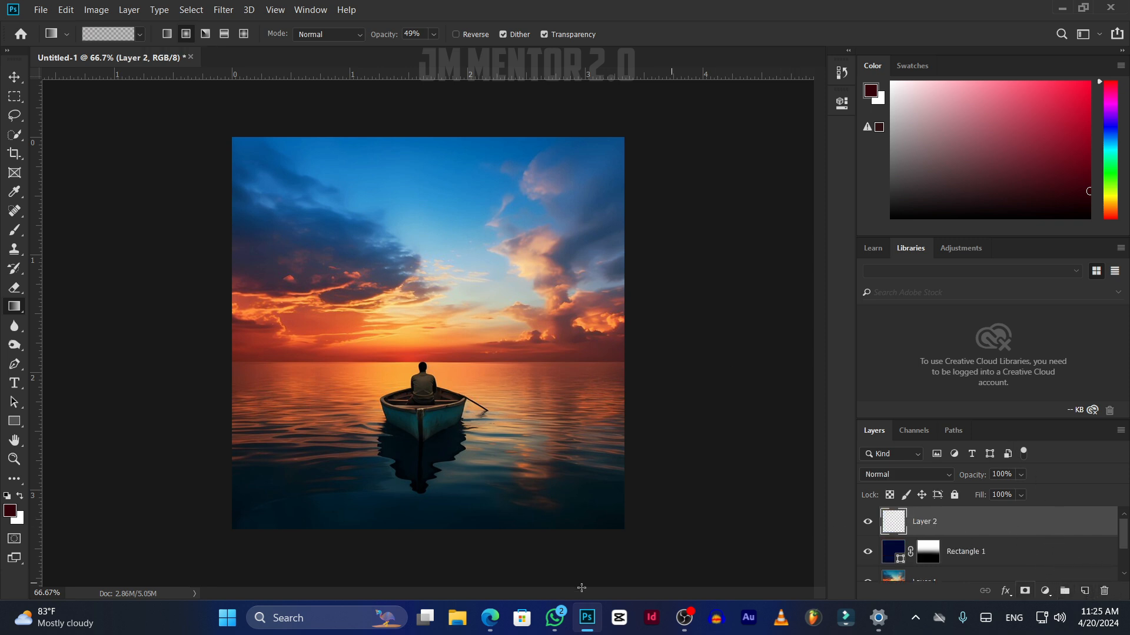
click(488, 618)
scroll(765, 357, down, 10)
click(1045, 11)
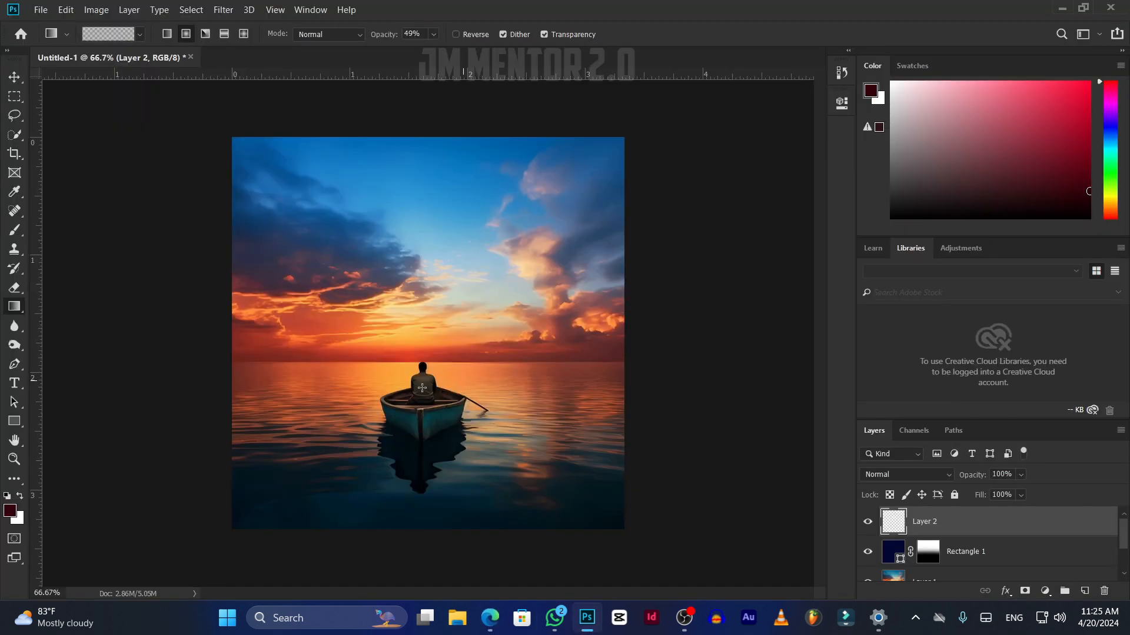
click(14, 421)
drag(317, 202, 587, 243)
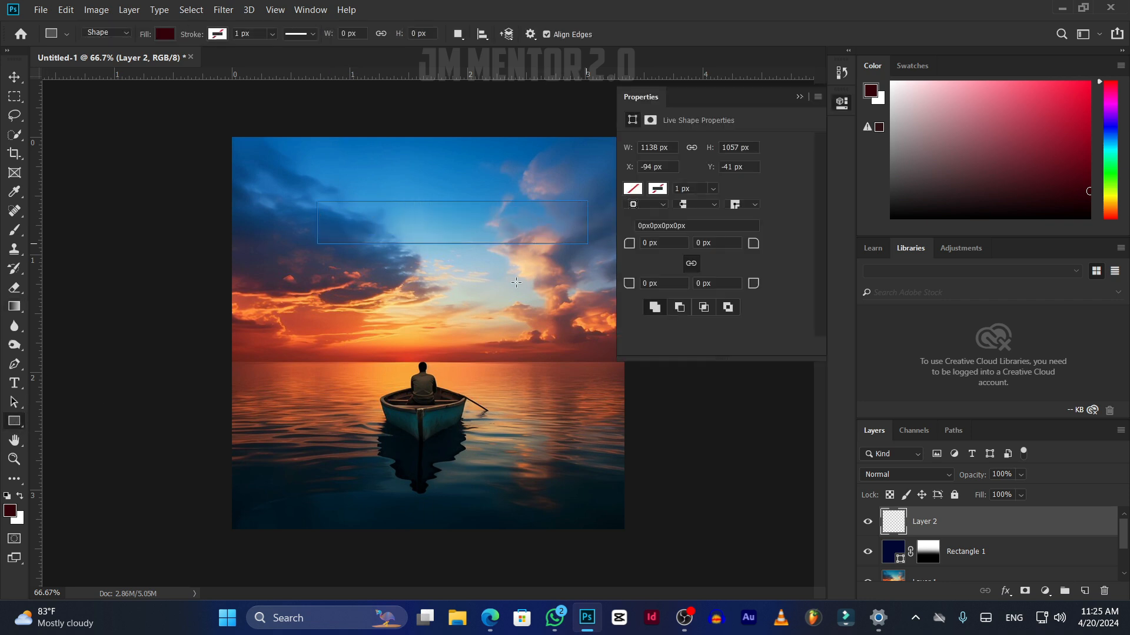
Change the new bar's fill to the custom dark blue #050550.
click(632, 190)
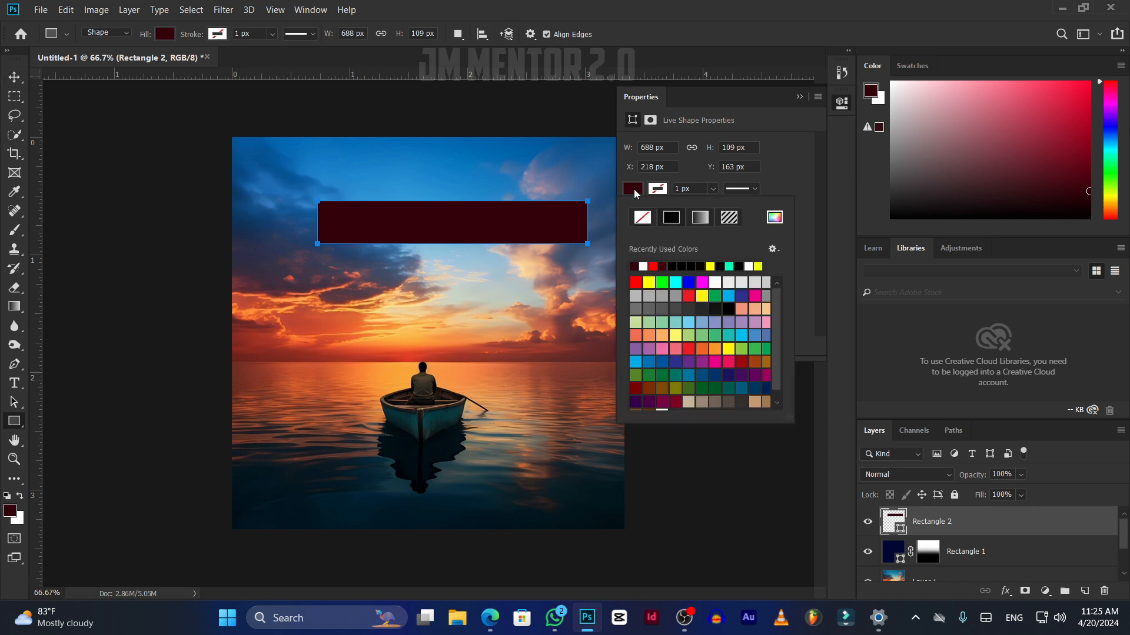
click(663, 266)
click(775, 219)
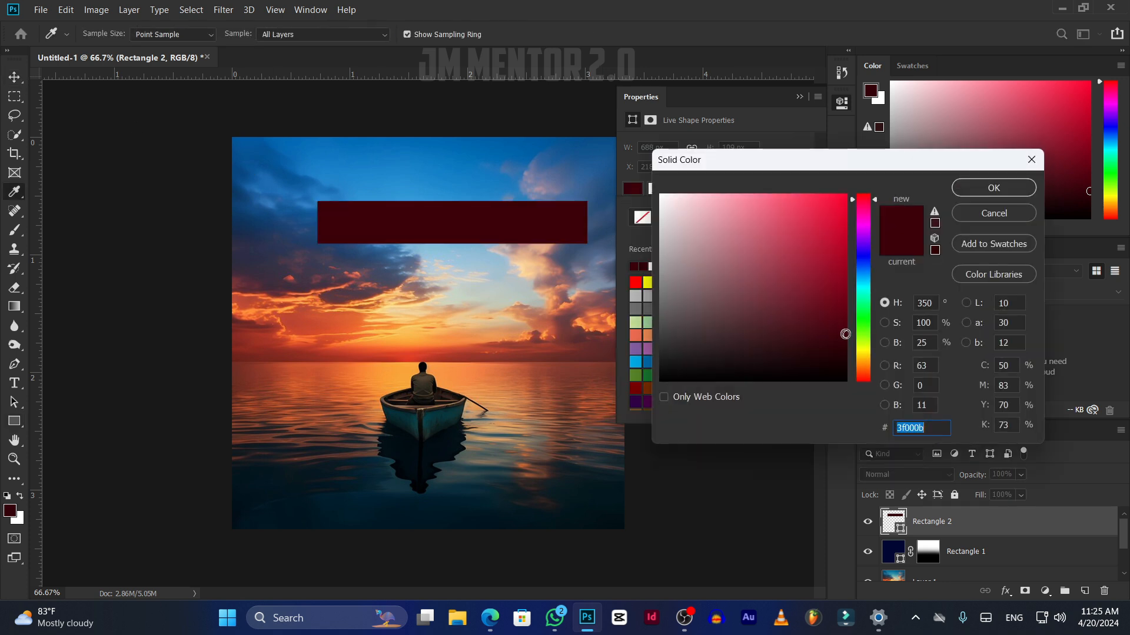
click(871, 259)
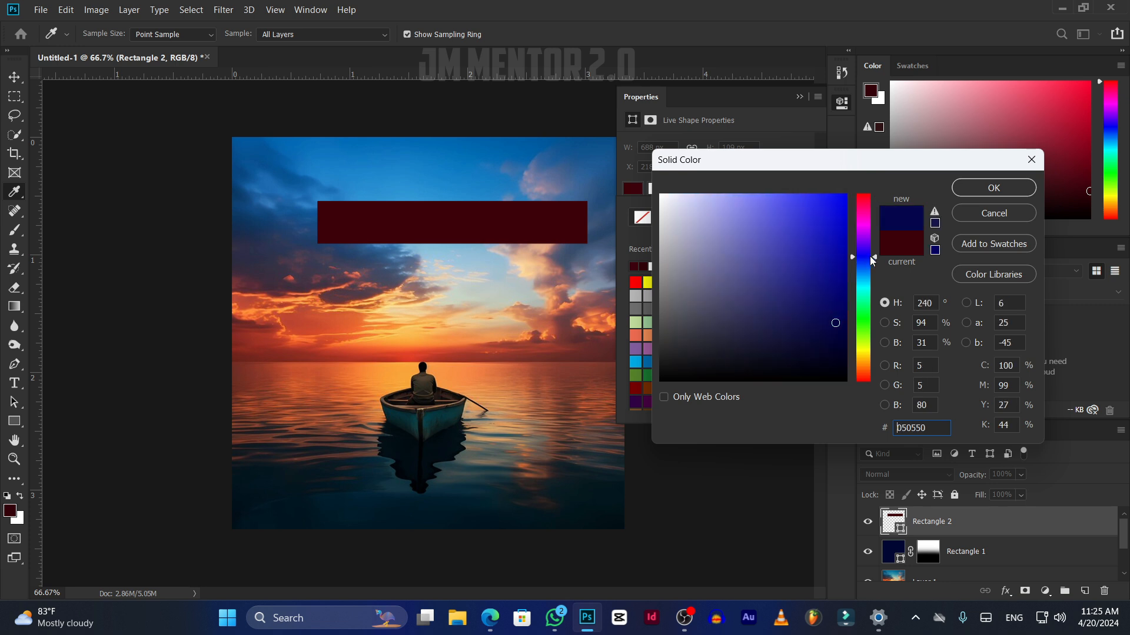
click(800, 97)
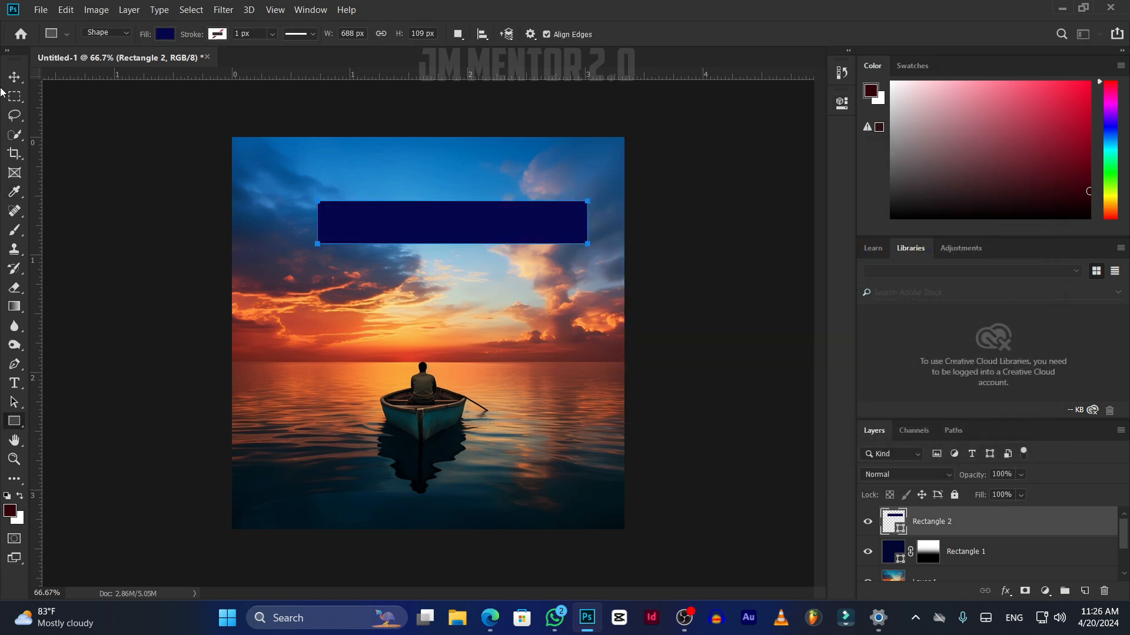
Reposition the blue bar and stretch it to about 116.72% width and 122.02% height, at about X 510.5 px, Y 229.5 px.
key(v)
drag(403, 232, 436, 252)
key(ctrl+t)
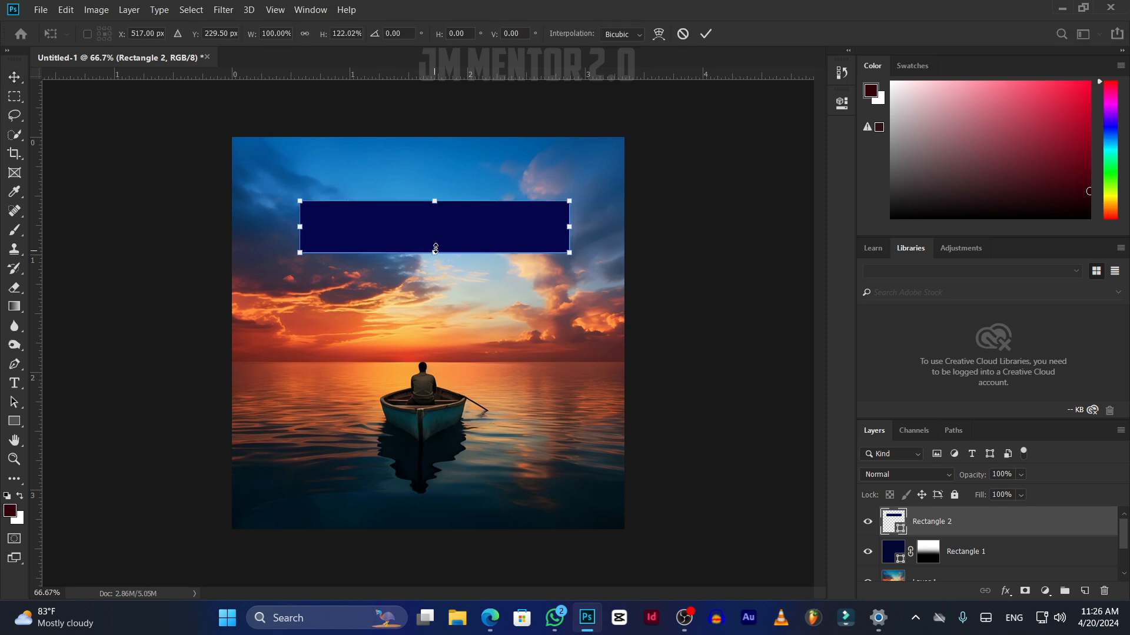
drag(569, 228, 590, 228)
drag(299, 228, 274, 229)
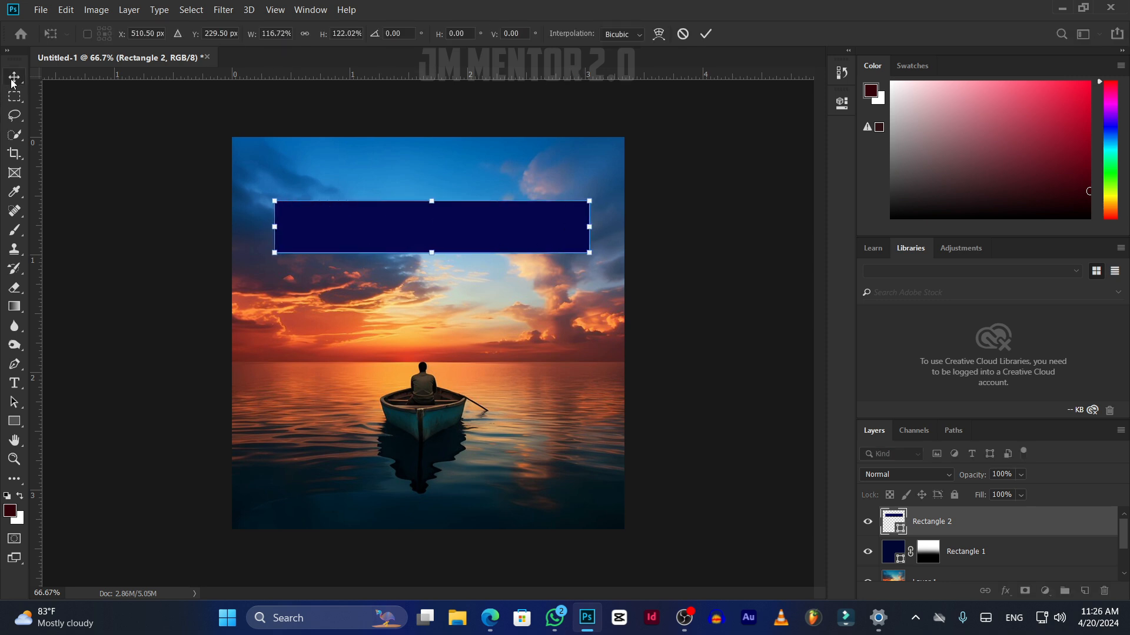
key(Return)
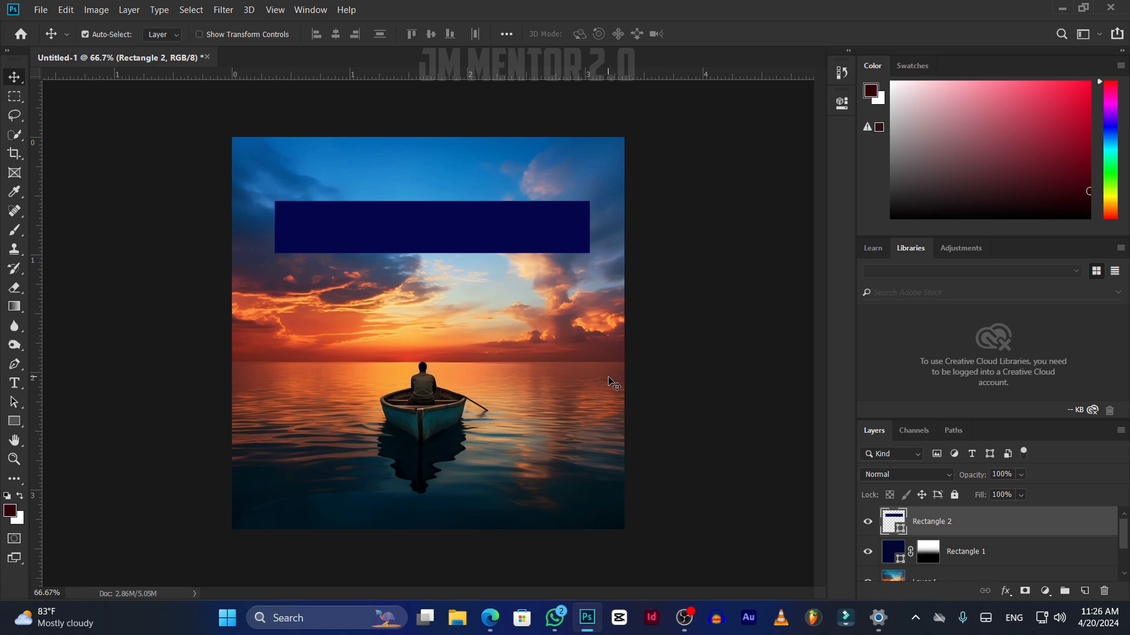
Check the reference posters in the browser and give the blue bar a Bevel & Emboss effect with 43% depth and 250 px size.
click(490, 618)
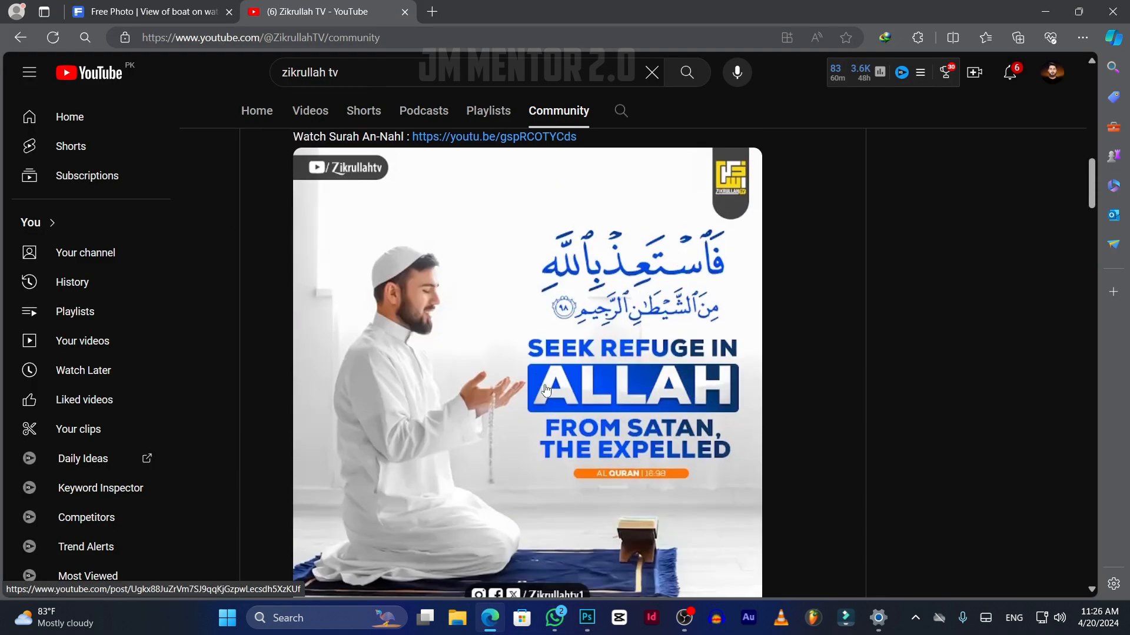
scroll(508, 488, down, 7)
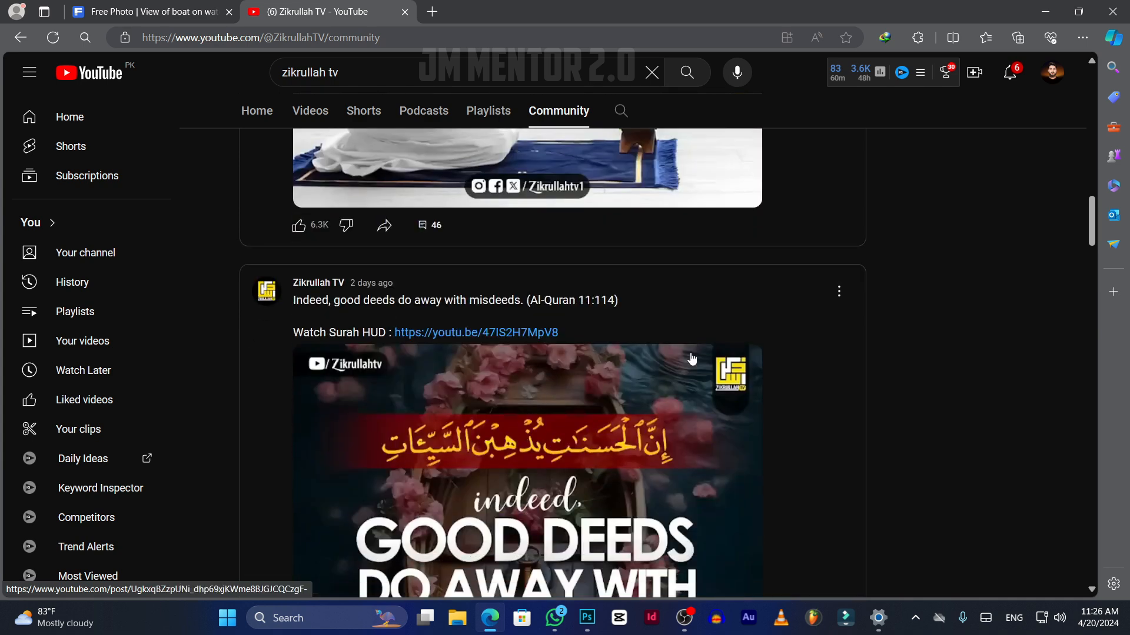
click(1041, 7)
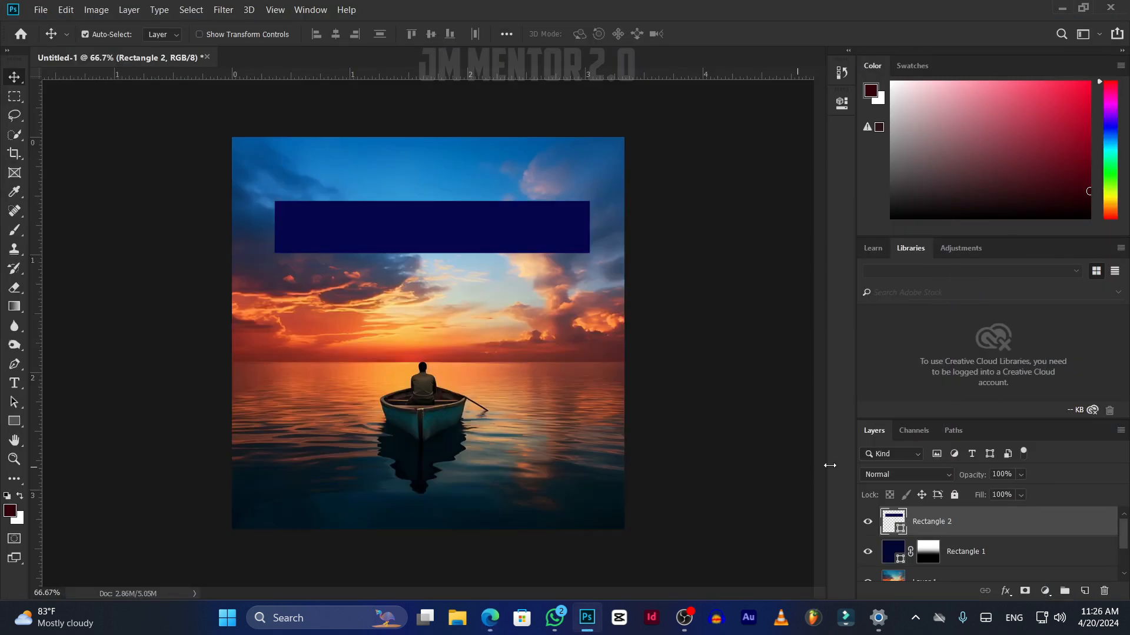
right_click(971, 525)
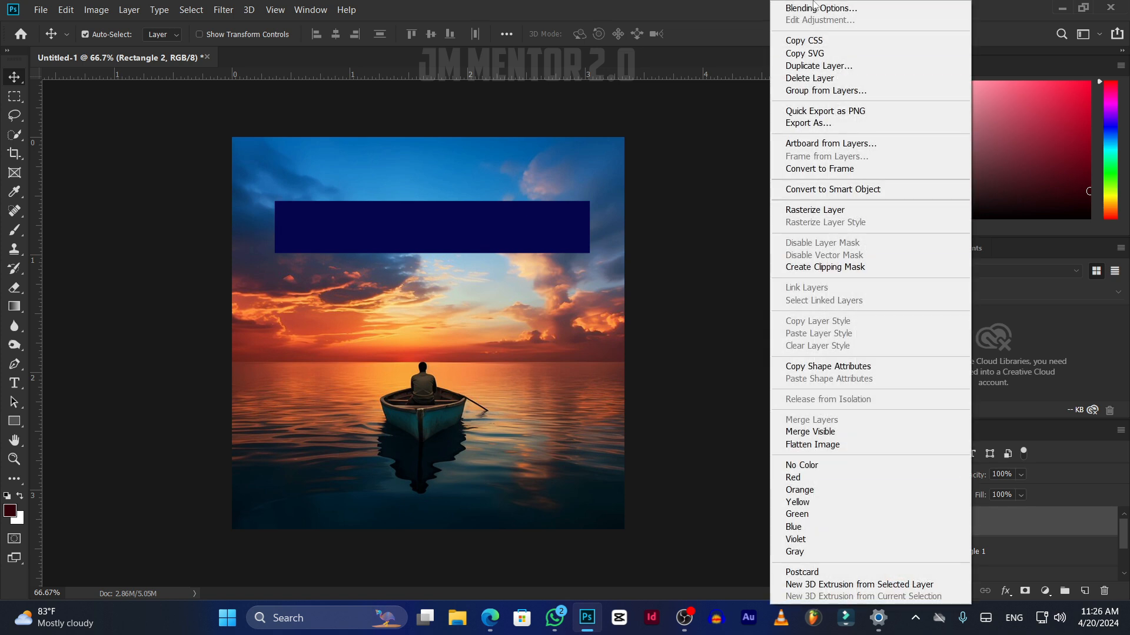
click(815, 7)
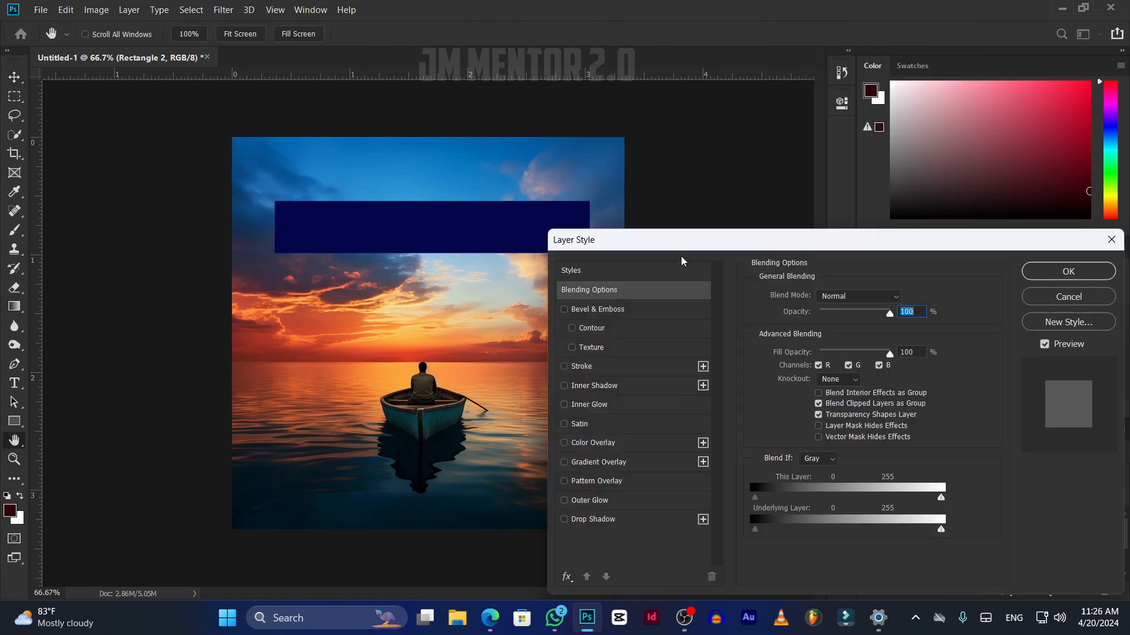
drag(687, 259, 780, 203)
click(659, 265)
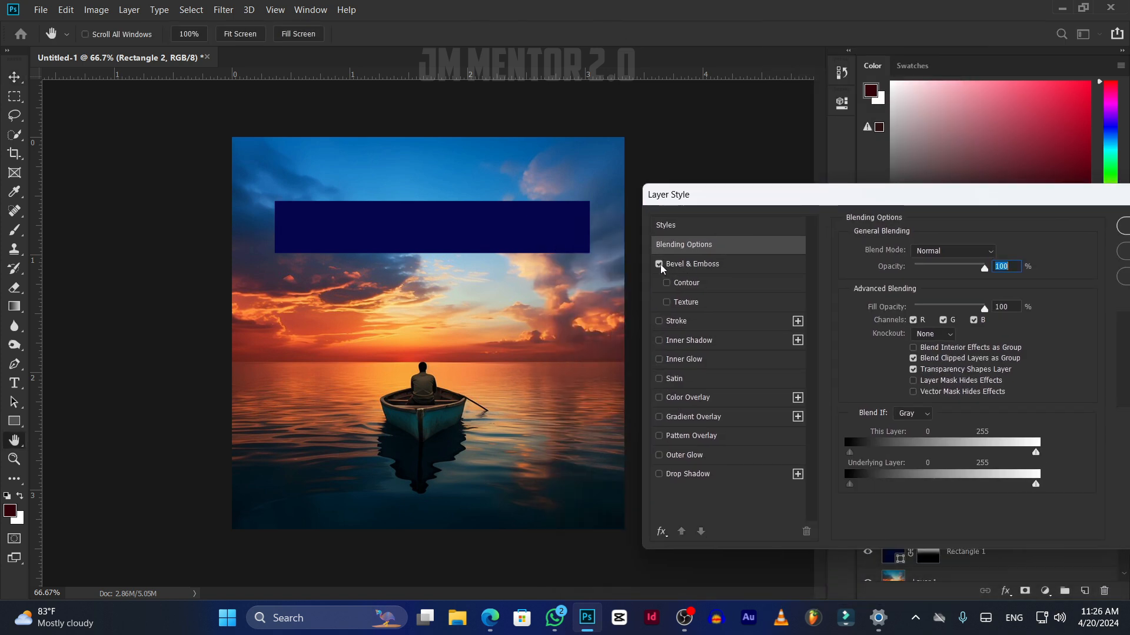
click(686, 264)
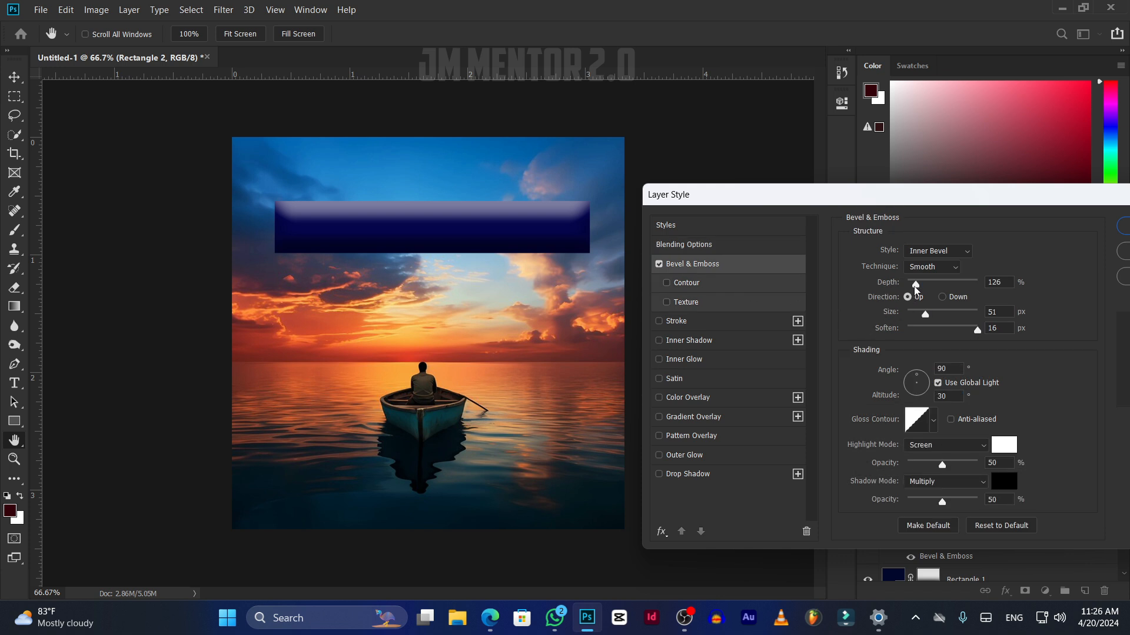
mouse_move(916, 284)
mouse_down()
mouse_move(937, 316)
mouse_move(978, 316)
mouse_move(970, 334)
mouse_move(938, 333)
mouse_move(970, 334)
mouse_up()
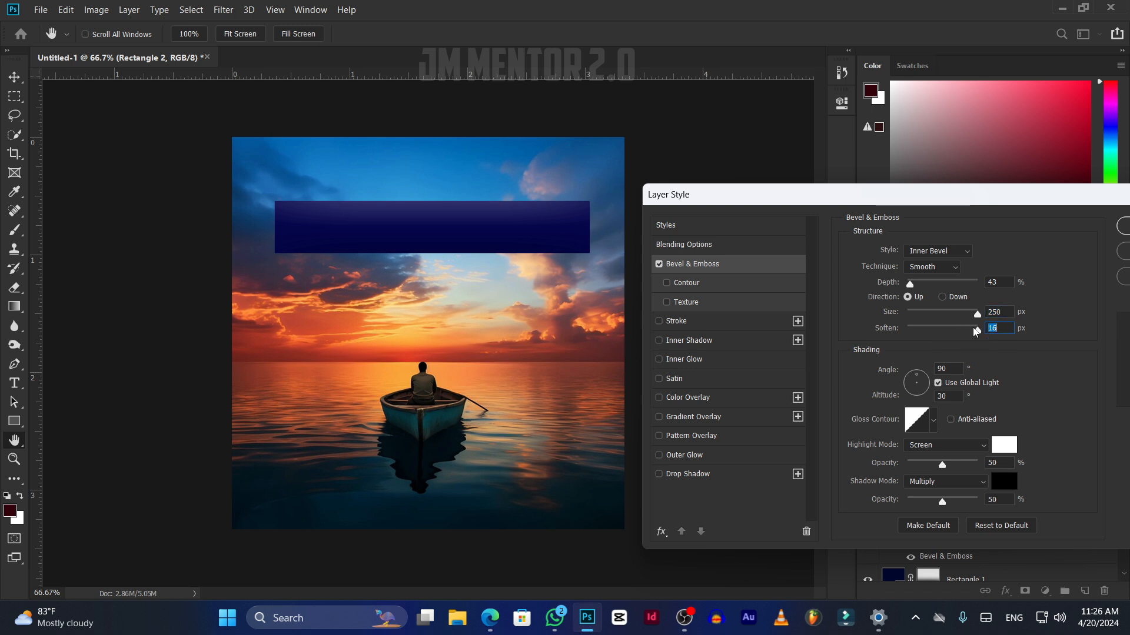
mouse_move(908, 287)
mouse_down()
mouse_move(971, 288)
mouse_move(912, 292)
mouse_up()
Add a Gradient Overlay to the bar and set the gradient's starting colour stop to bright blue.
click(661, 418)
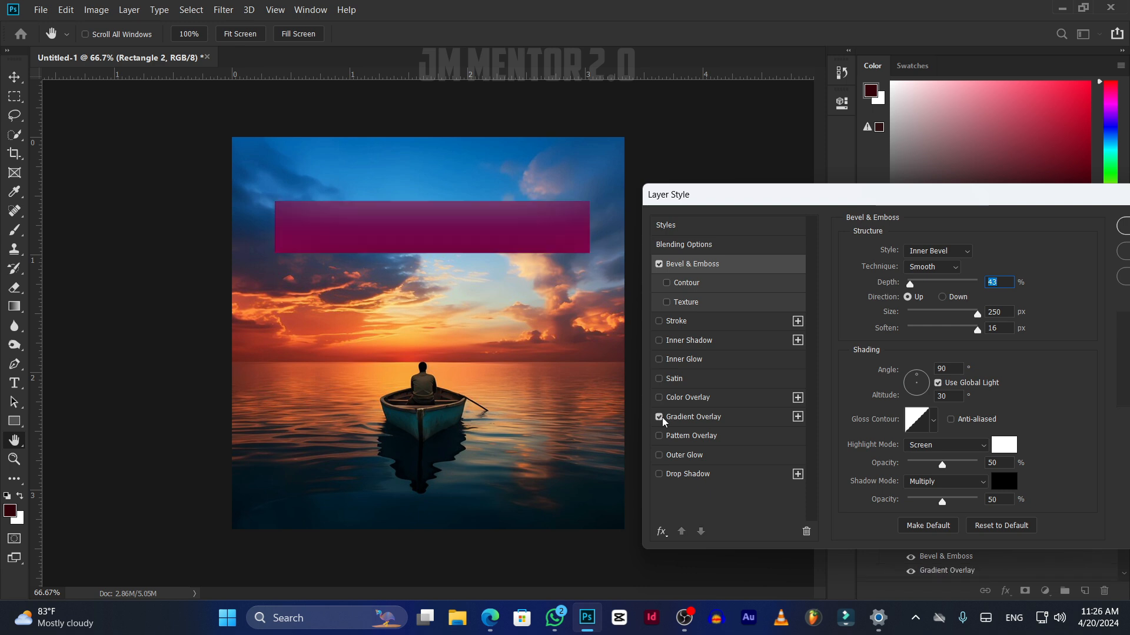
click(695, 417)
click(937, 286)
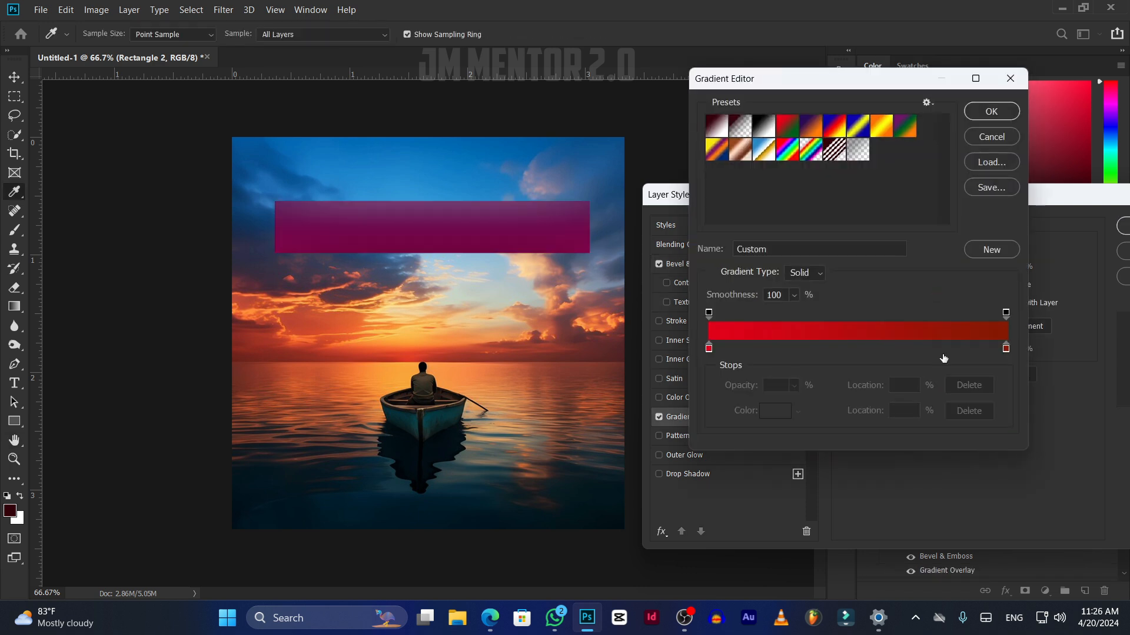
click(709, 349)
click(770, 414)
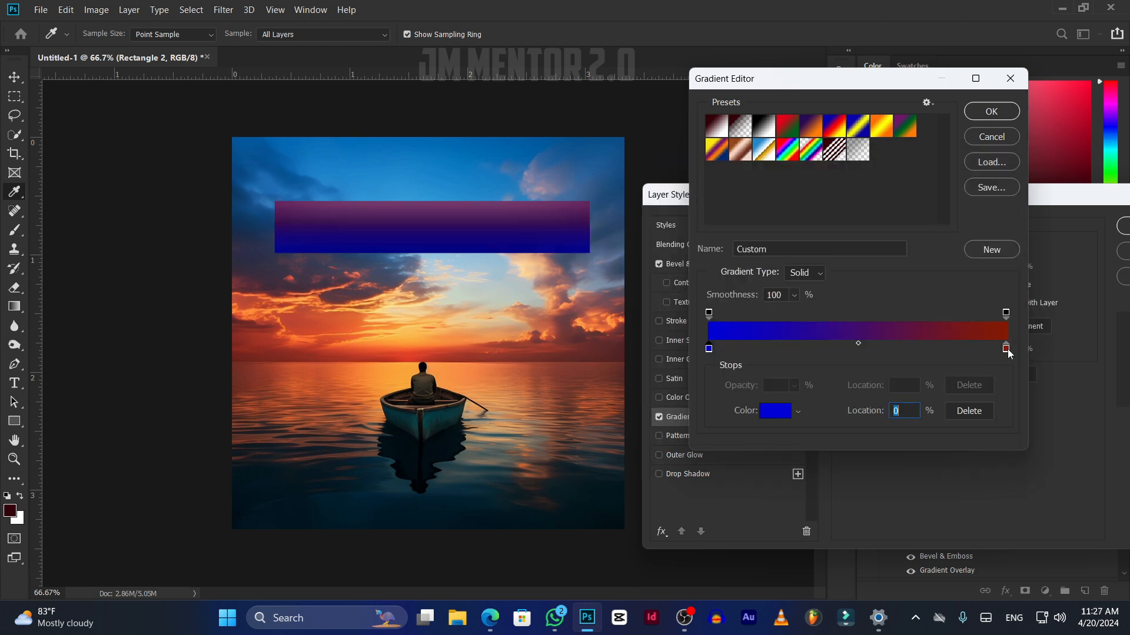
Set the gradient's end colour stop at 100% to dark blue and accept the gradient.
click(1006, 349)
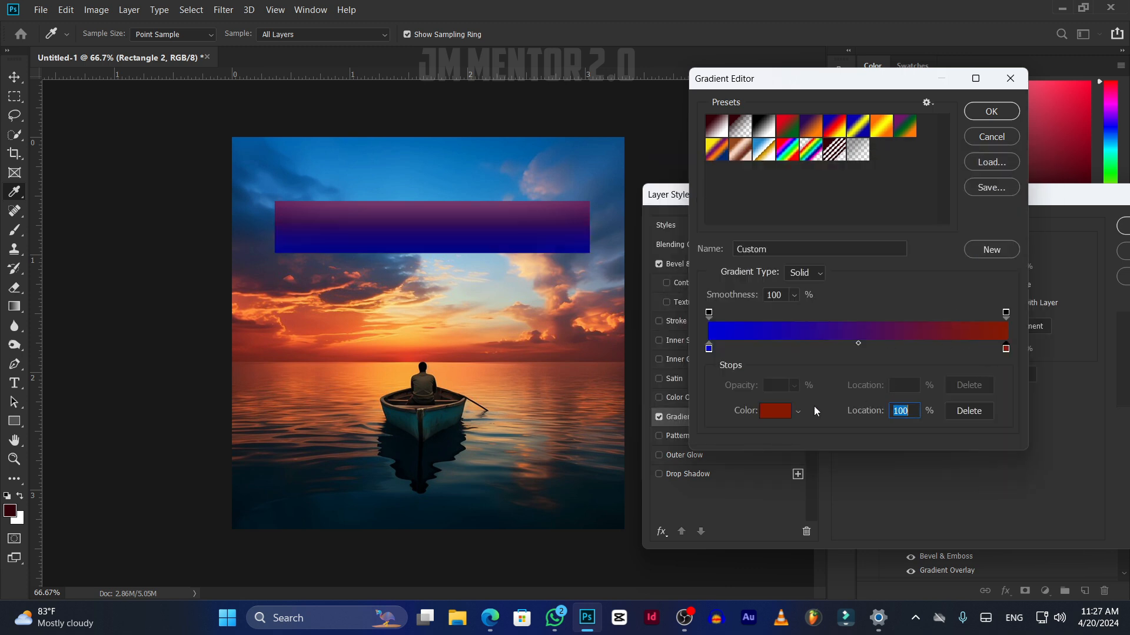
click(773, 418)
click(861, 265)
click(988, 189)
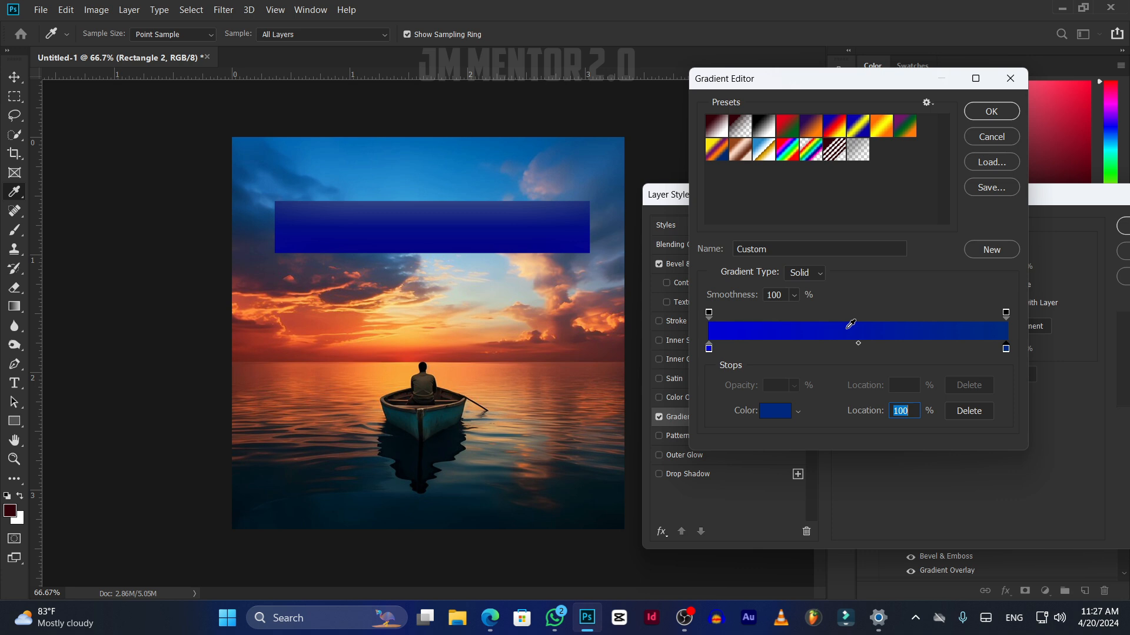
click(991, 112)
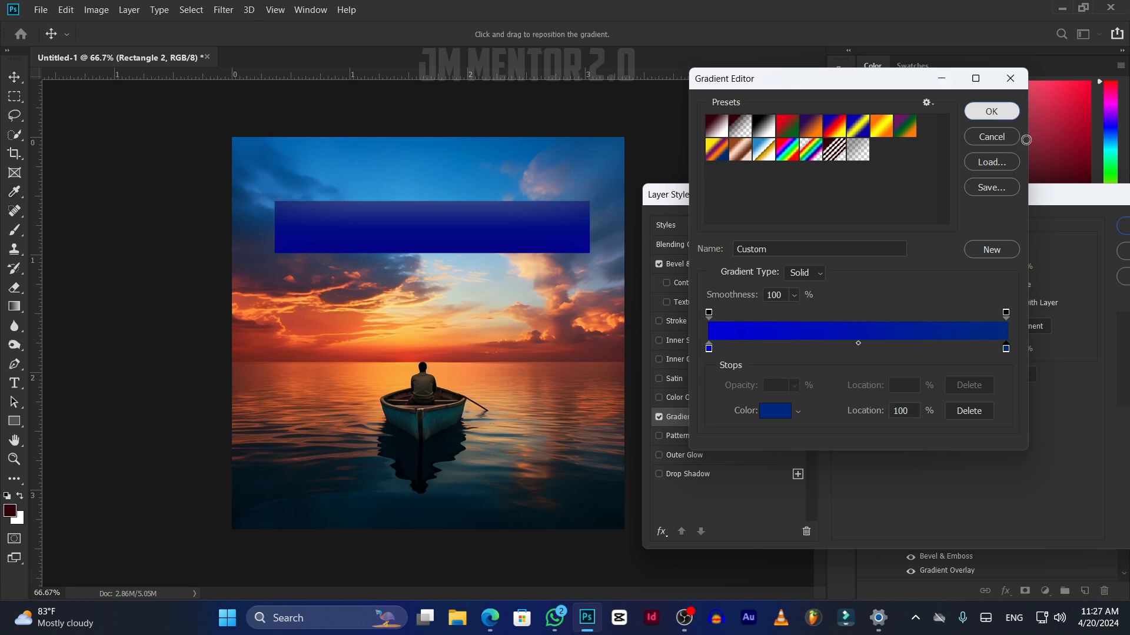
Keep the Gradient Overlay's blend mode at Normal and raise its opacity to 100%.
click(953, 254)
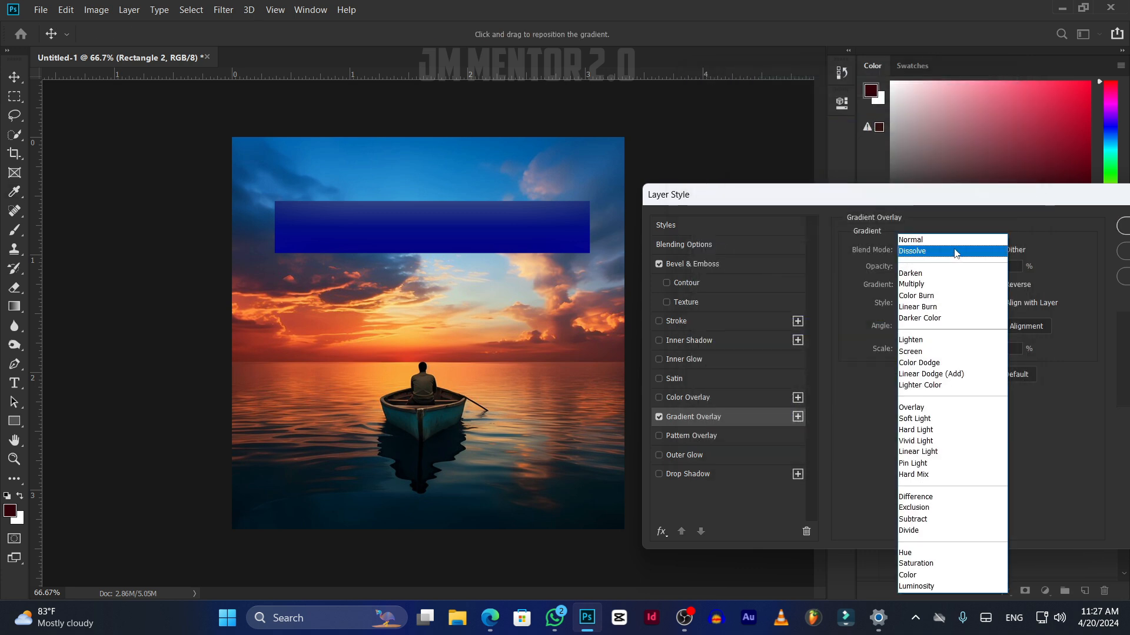
click(957, 247)
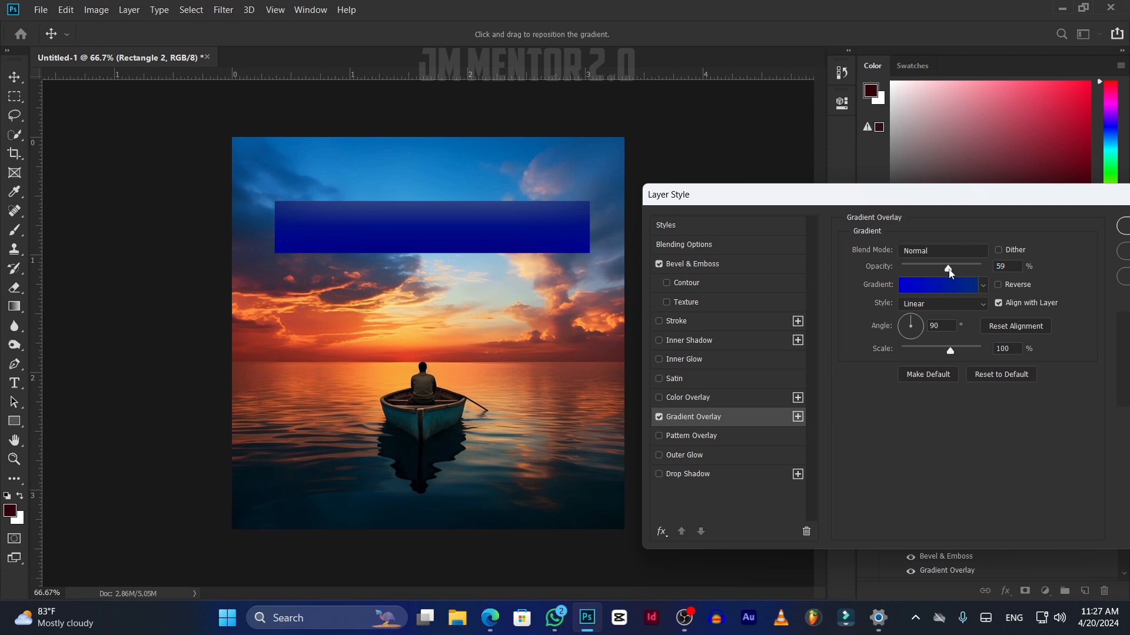
drag(952, 272, 1011, 272)
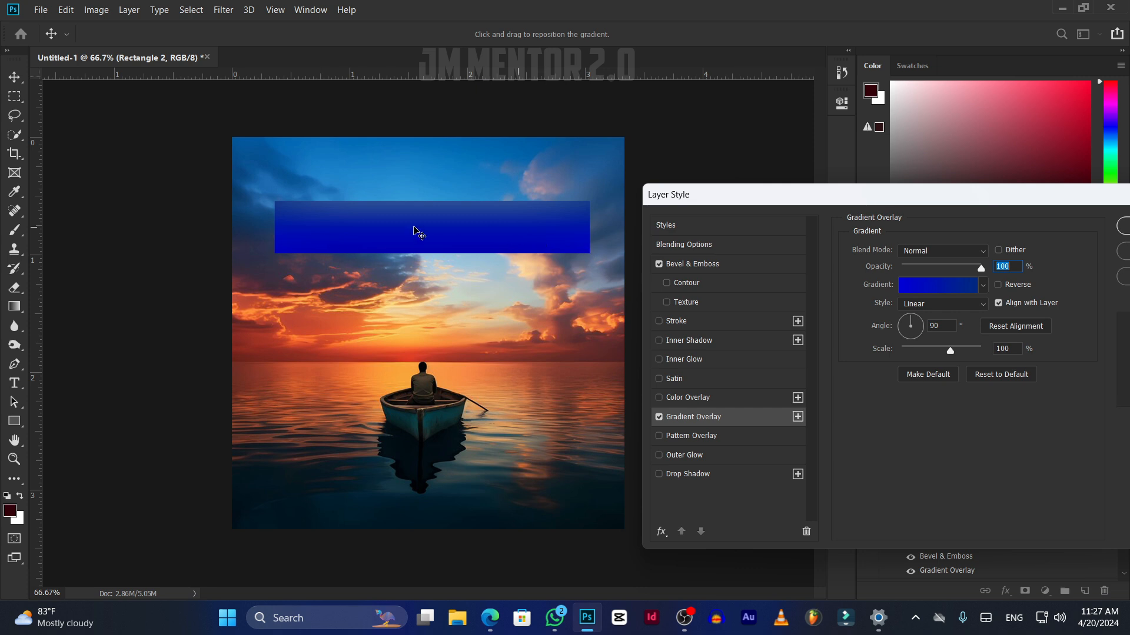
Set the Gradient Overlay angle to -12° and compare the bar with the blue title bar on the browser's reference poster.
click(921, 330)
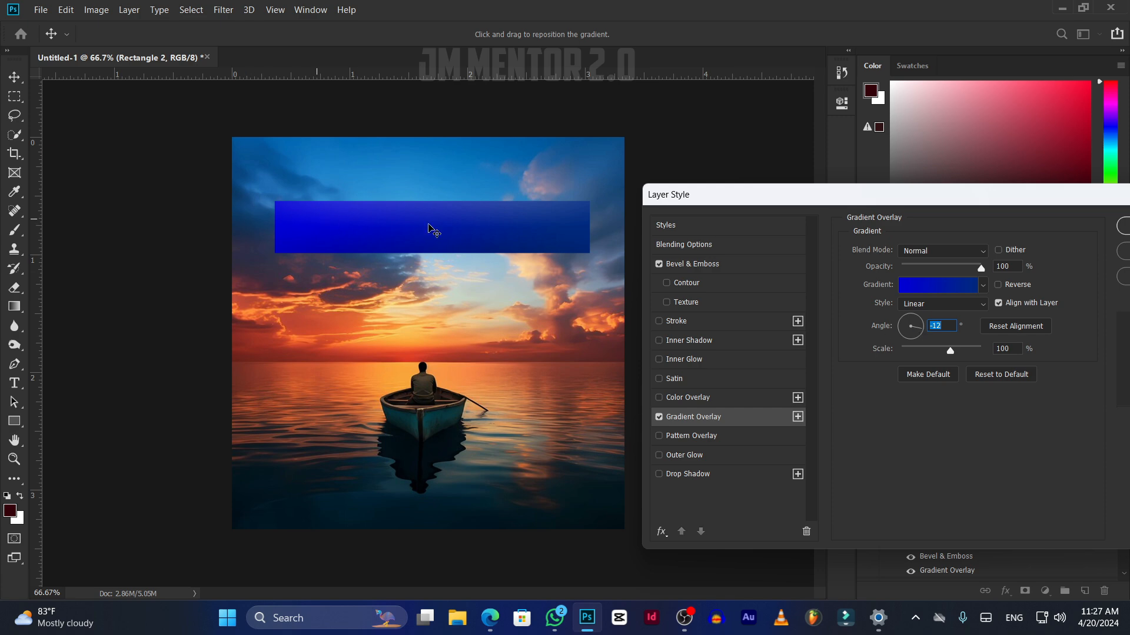
click(489, 618)
scroll(586, 427, down, 10)
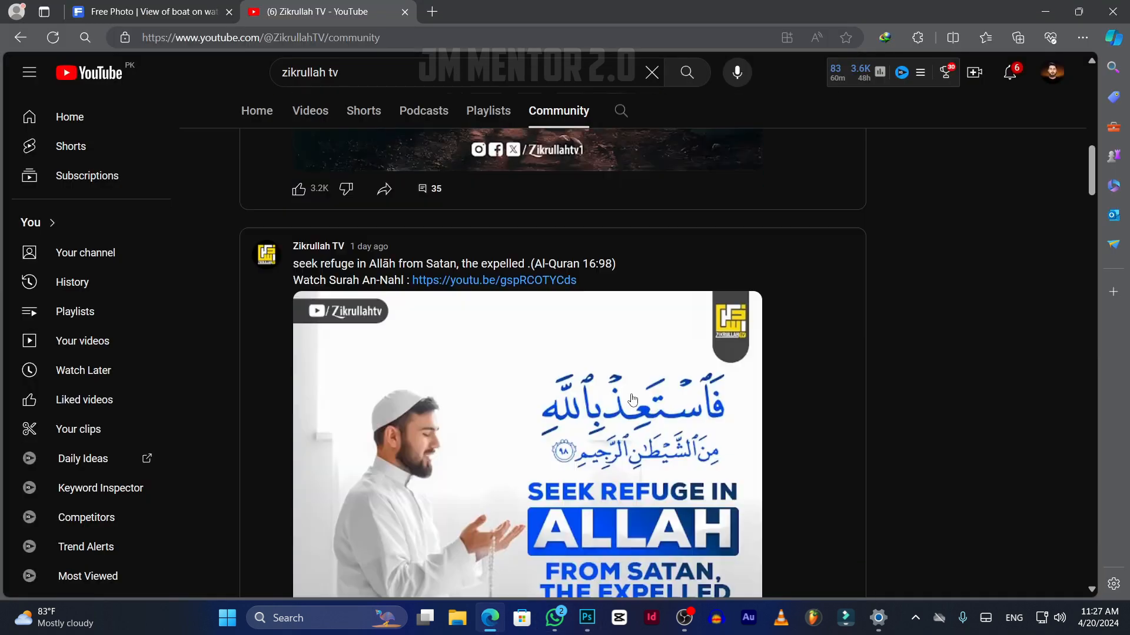
click(1046, 12)
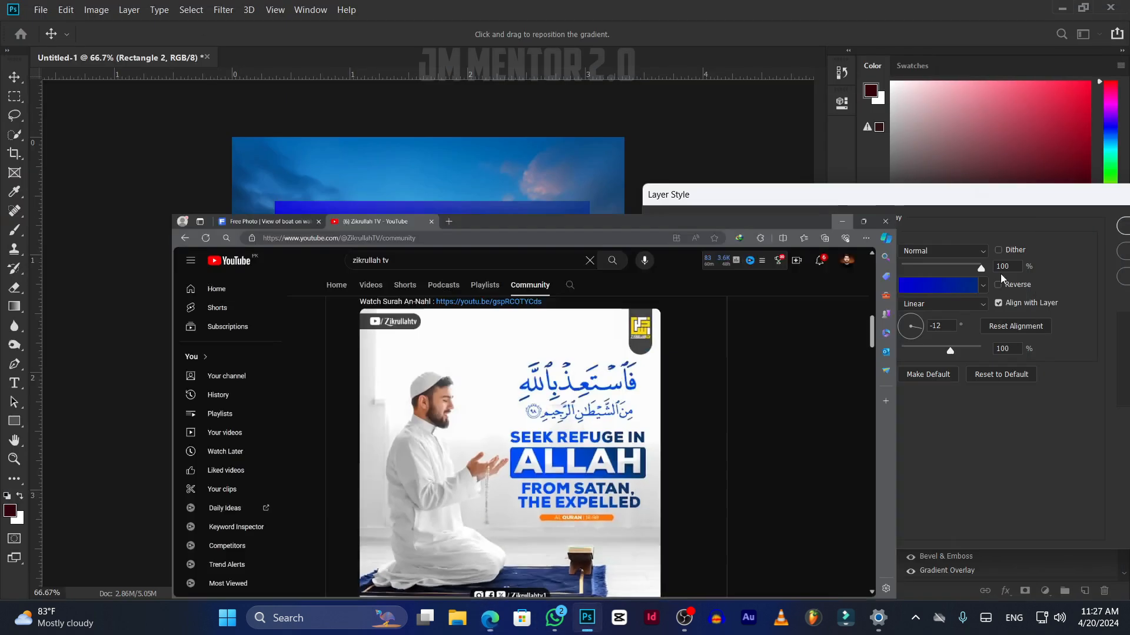
Keep the gradient's starting blue, set its end colour stop to dark blue 02099c, and accept the gradient.
click(945, 291)
click(710, 353)
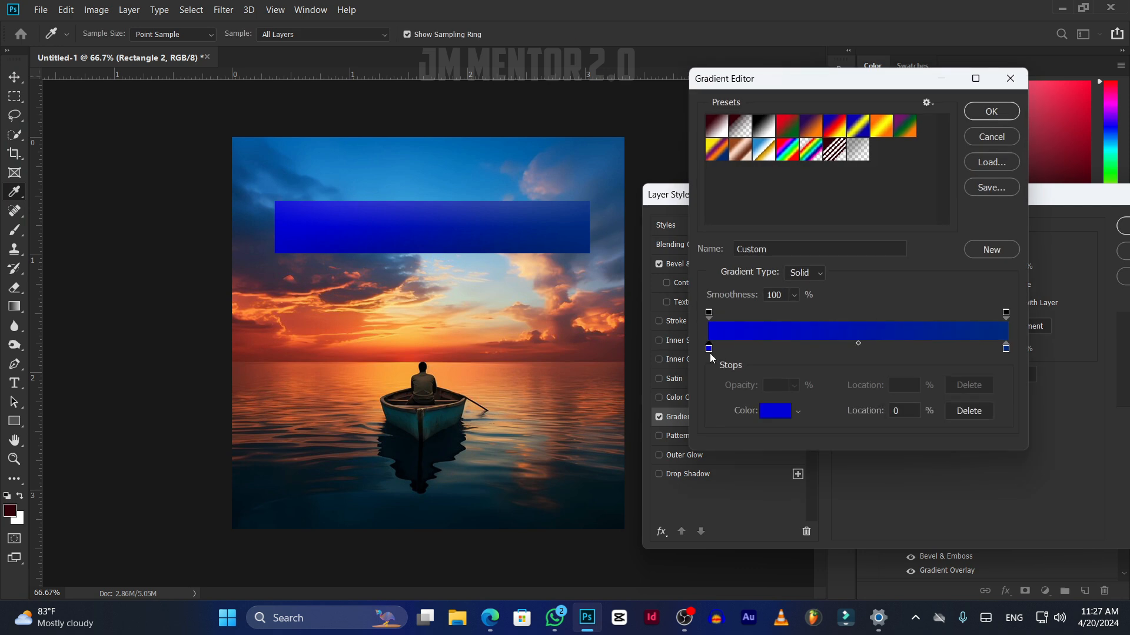
click(775, 412)
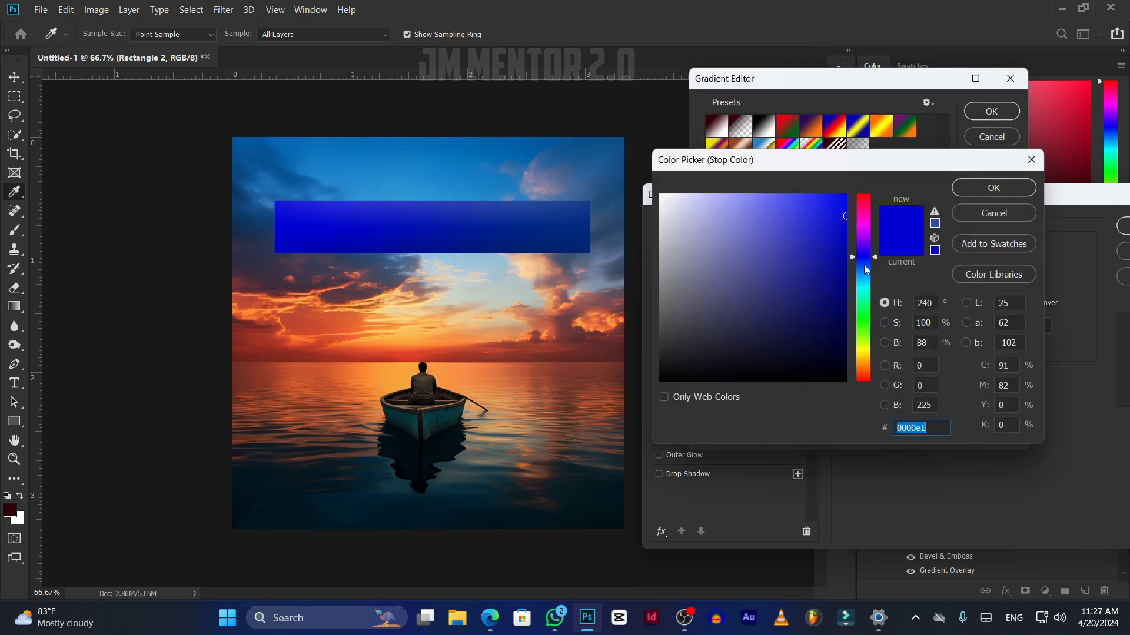
click(993, 188)
click(1004, 351)
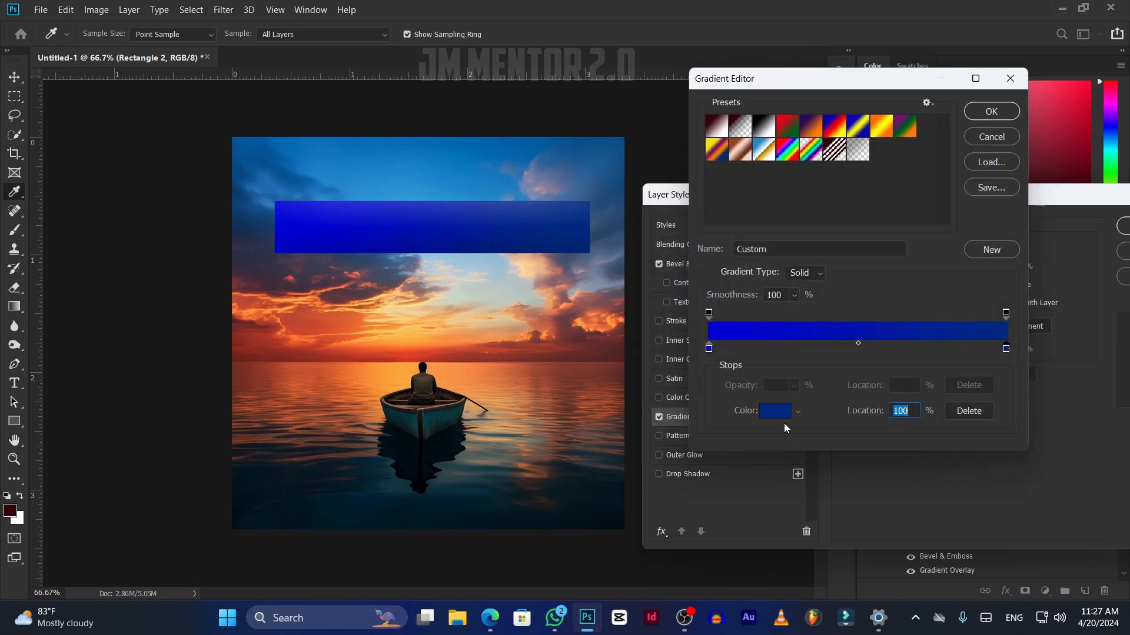
click(786, 412)
drag(874, 272, 875, 270)
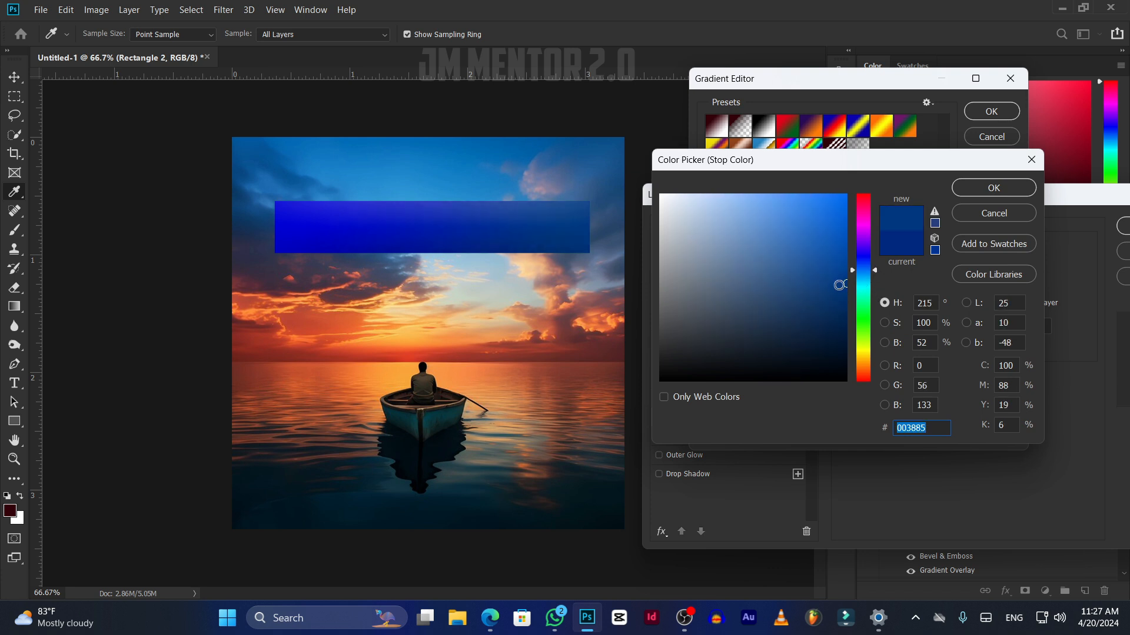
text(000cfd)
drag(847, 230, 845, 267)
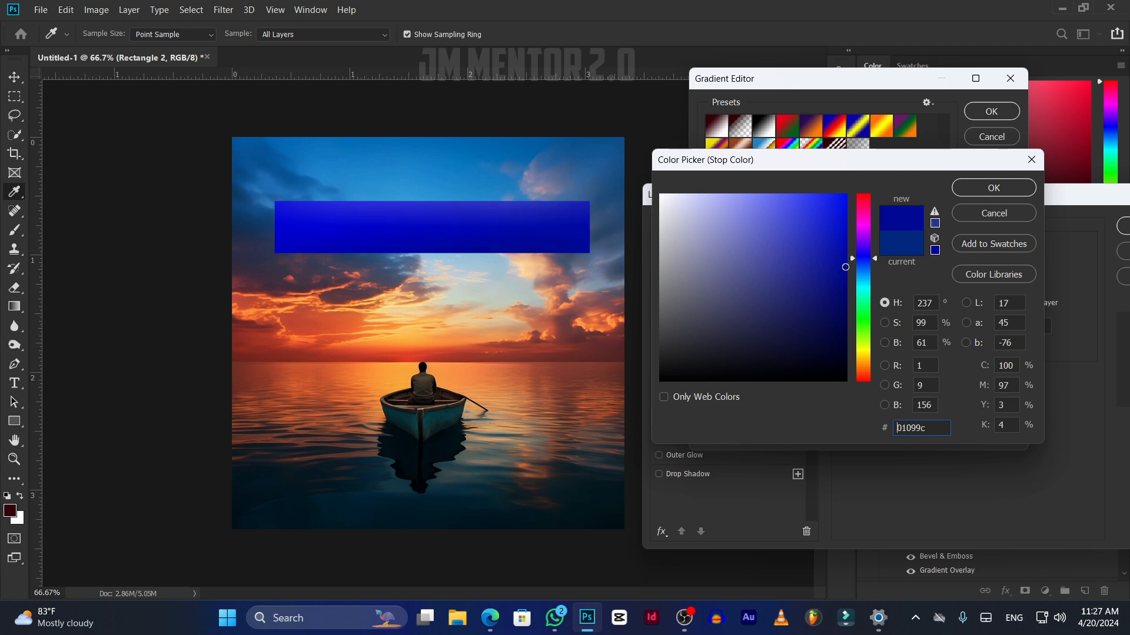
click(1007, 193)
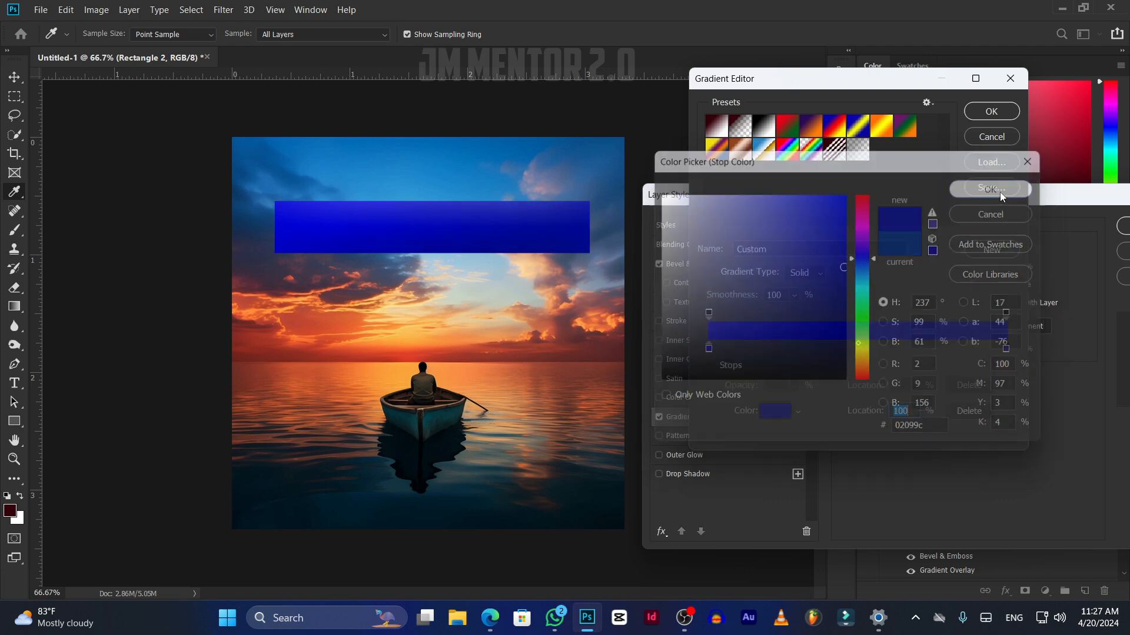
click(991, 112)
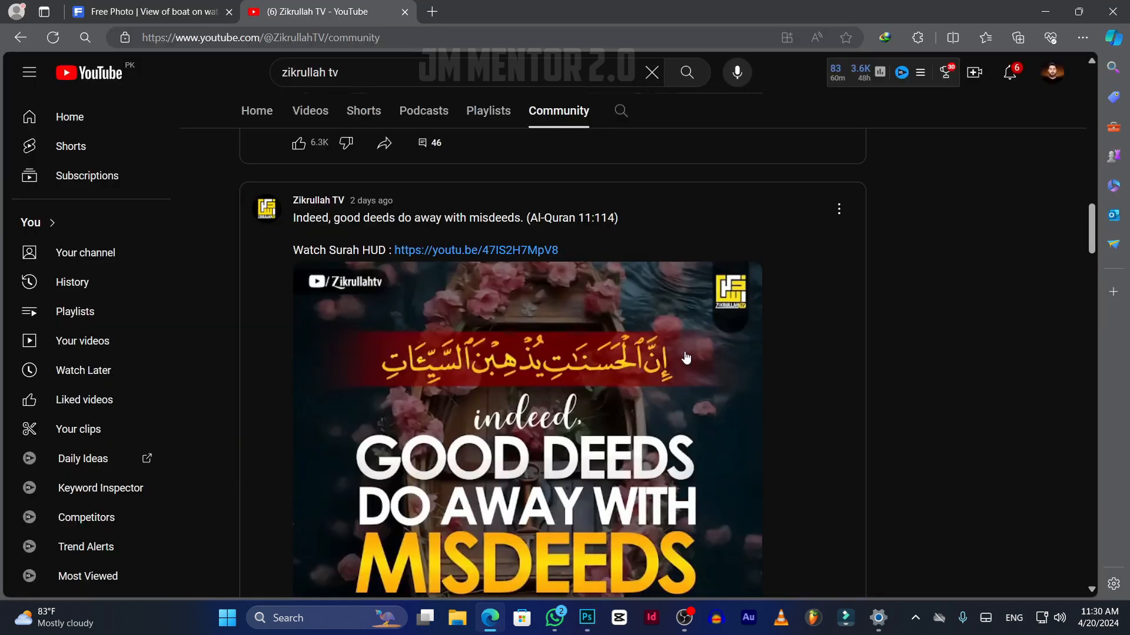
Switch back to Photoshop and add a layer mask to the dark blue title bar.
click(1045, 11)
click(445, 219)
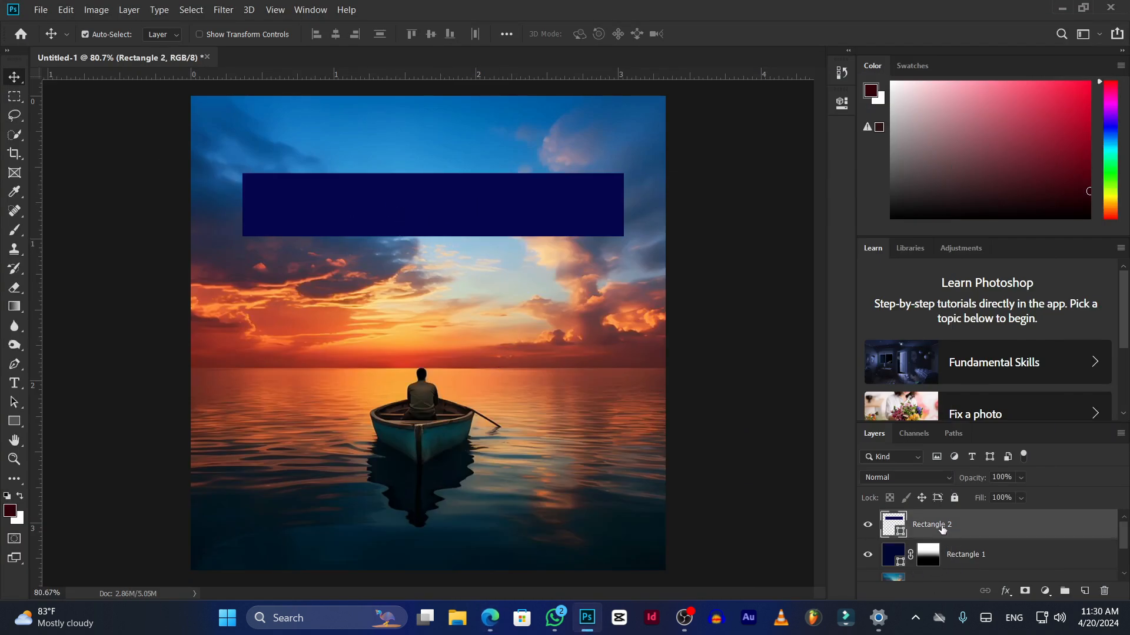
click(1024, 591)
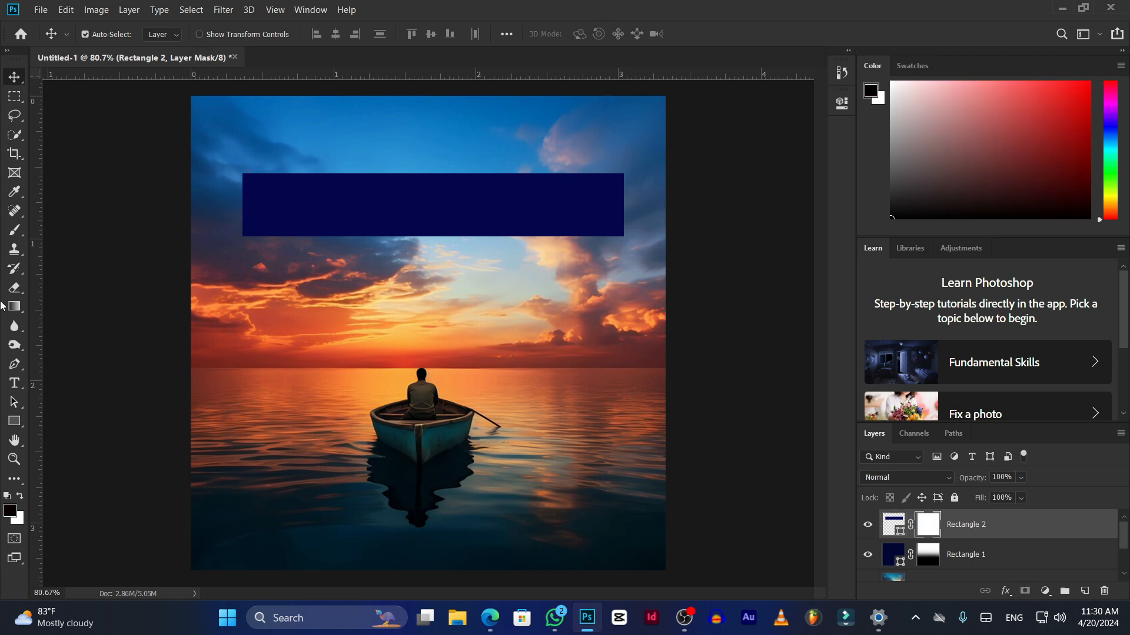
Fade both ends of the title bar by painting black on its mask with a soft 700 px brush.
click(15, 230)
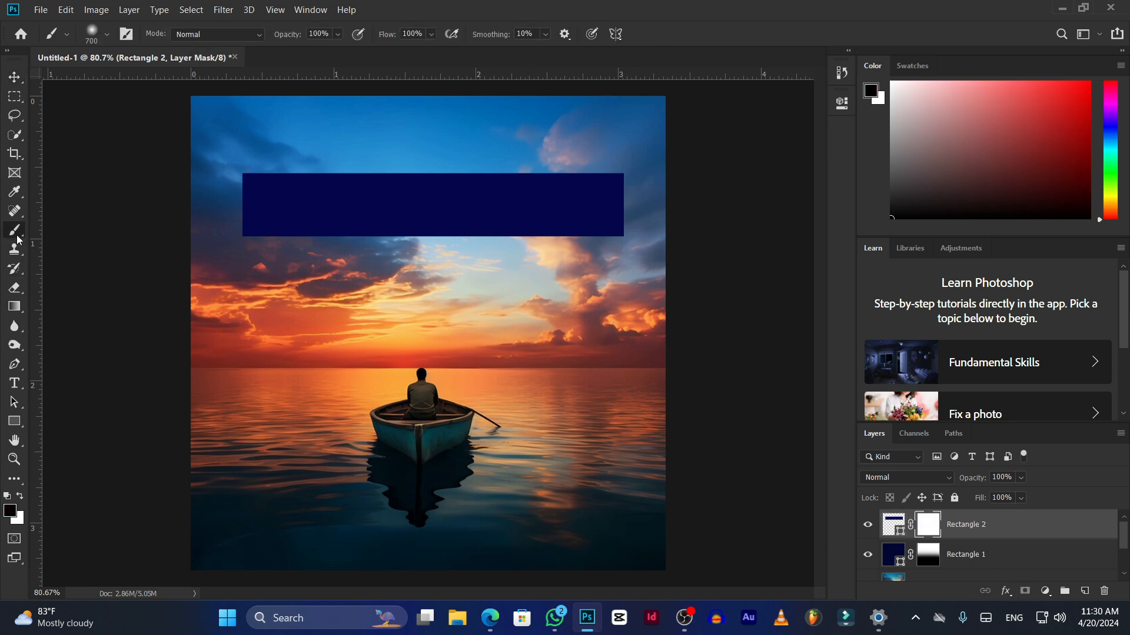
click(107, 35)
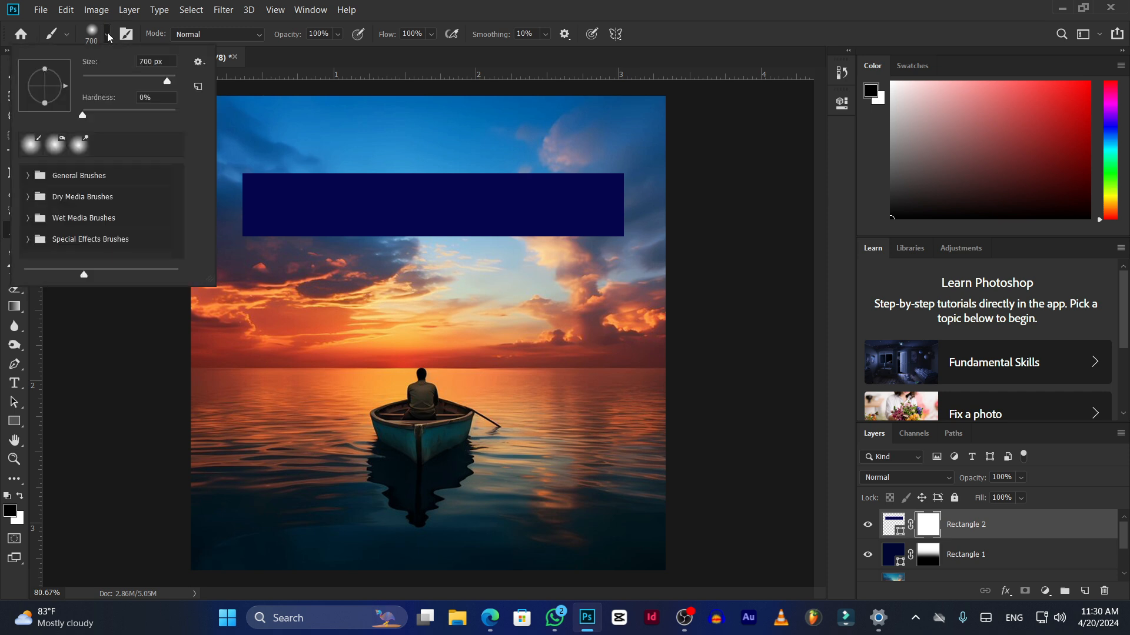
click(109, 35)
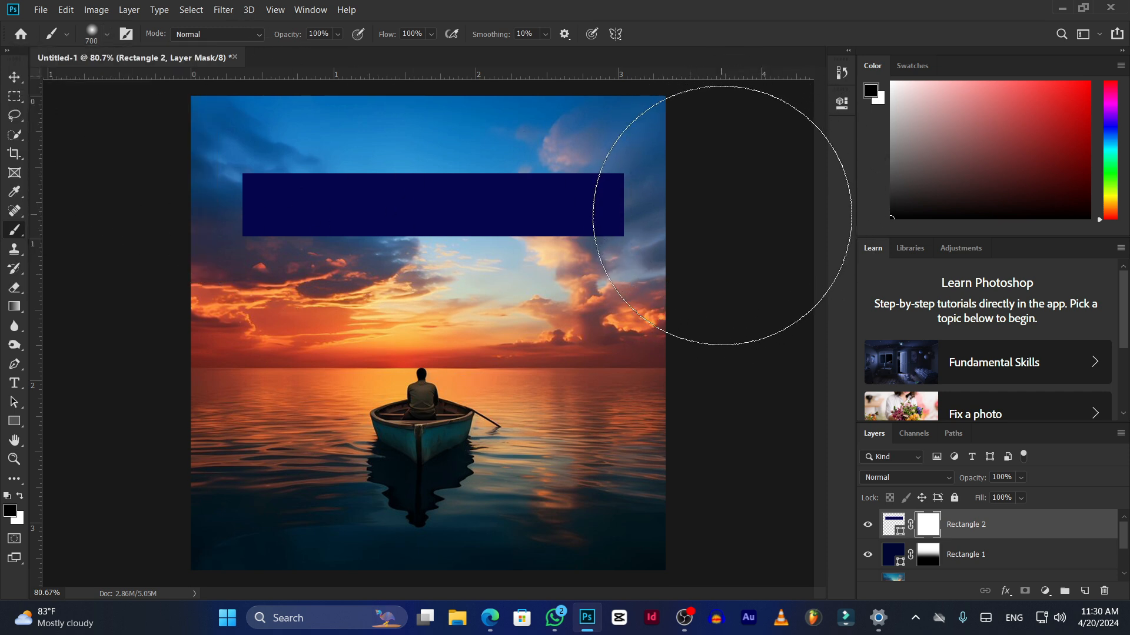
click(720, 214)
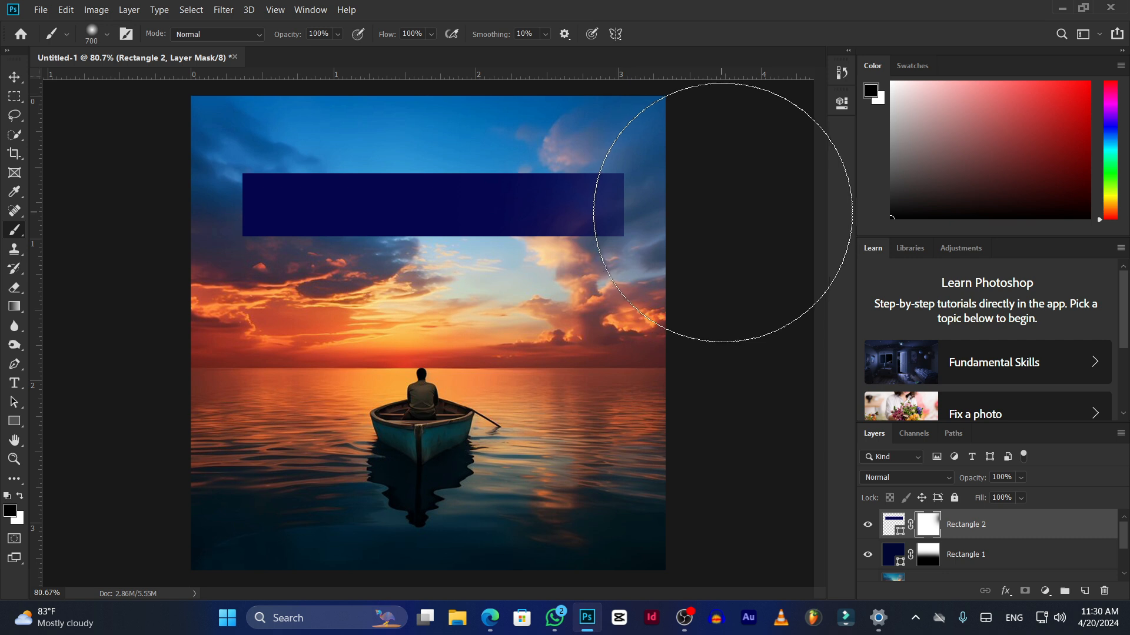
click(721, 214)
click(723, 212)
click(723, 212)
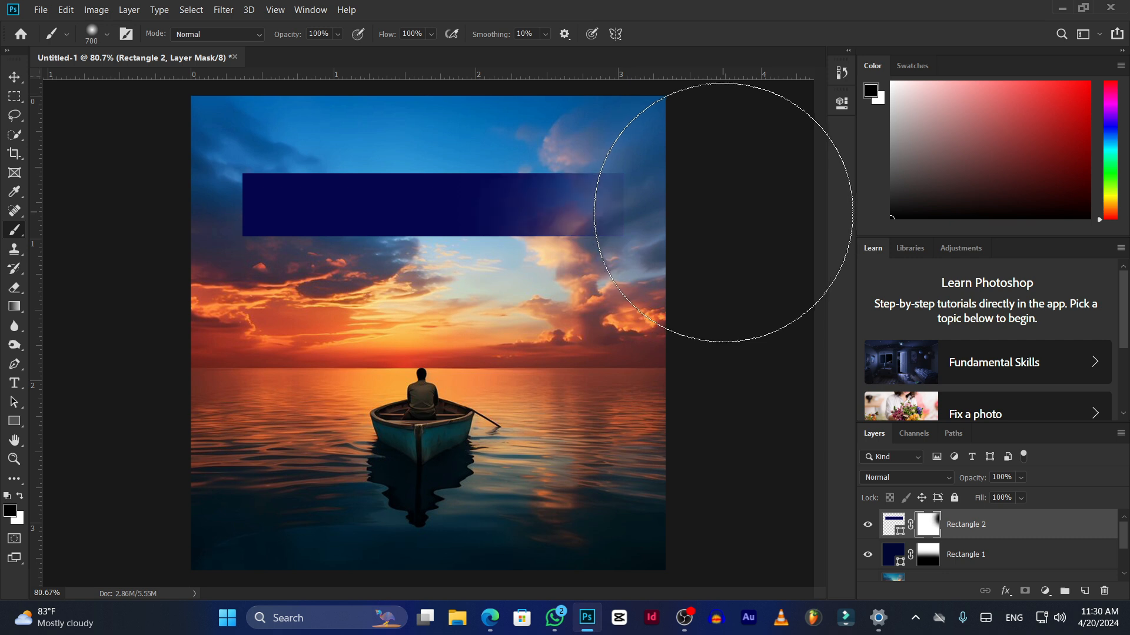
click(723, 212)
click(723, 212)
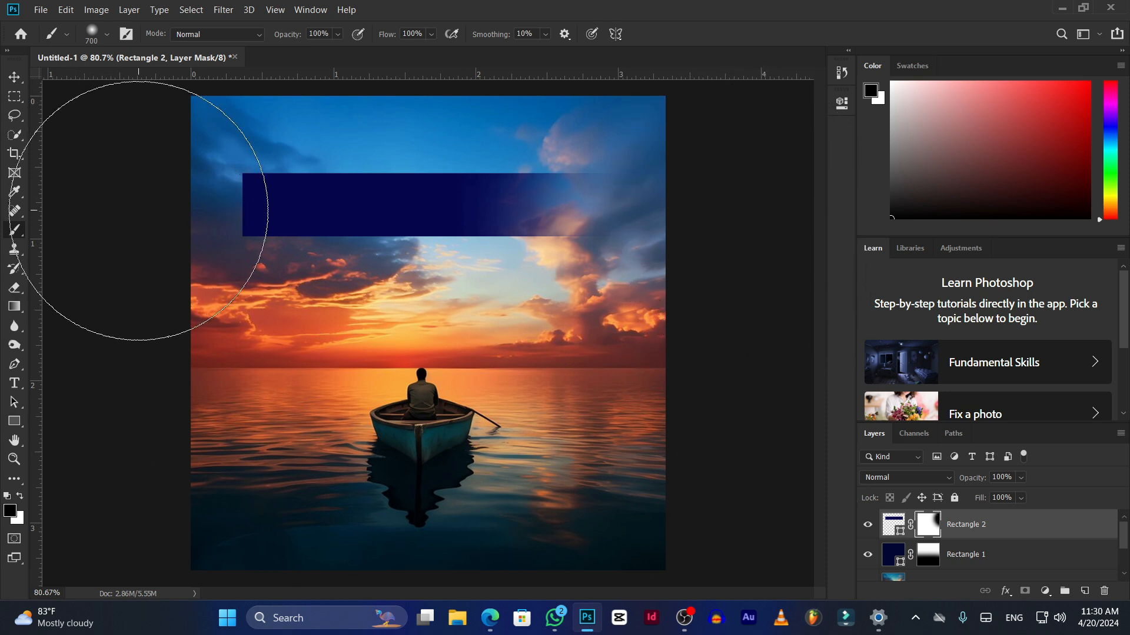
click(138, 210)
click(138, 210)
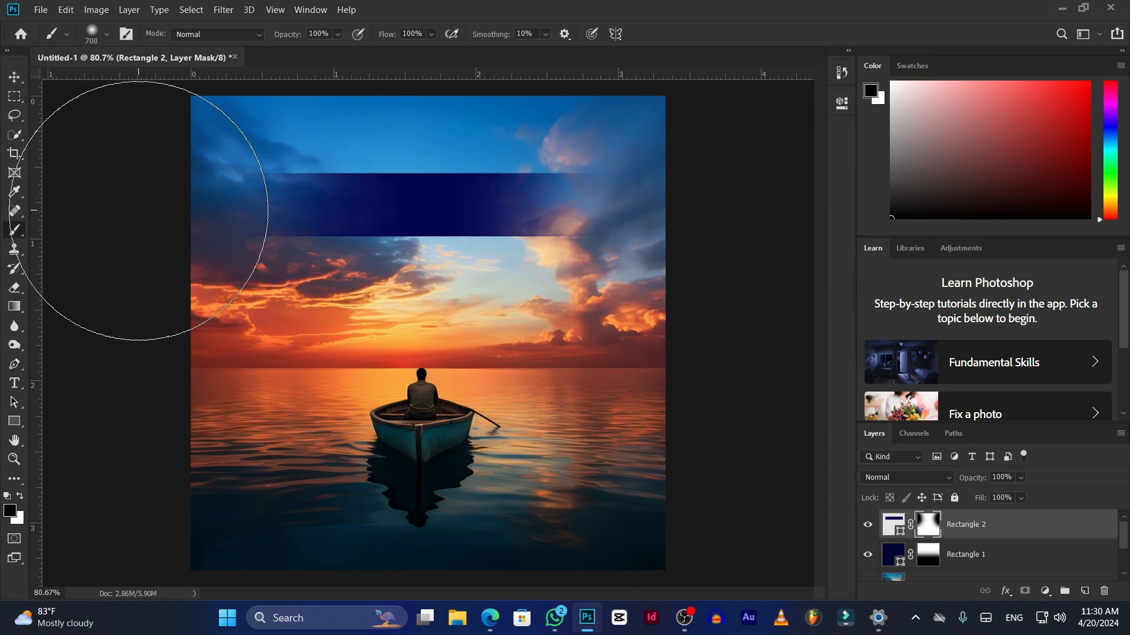
Stretch the title bar horizontally to about 167.5% so it extends past both poster sides, and centre it over the poster.
click(14, 77)
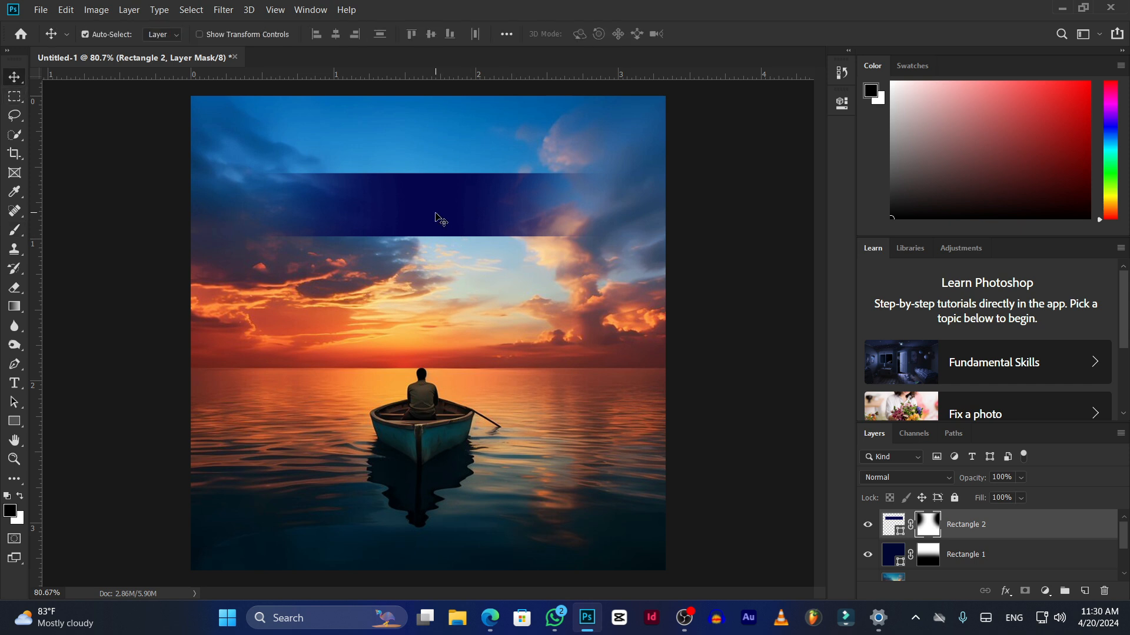
key(ctrl+t)
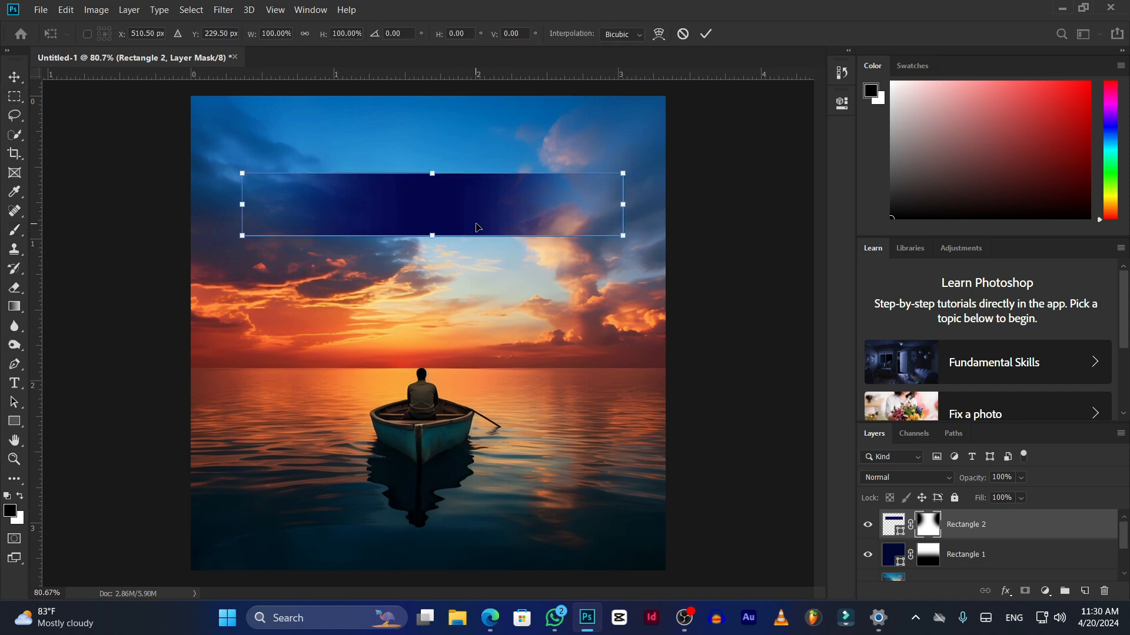
drag(622, 205, 705, 205)
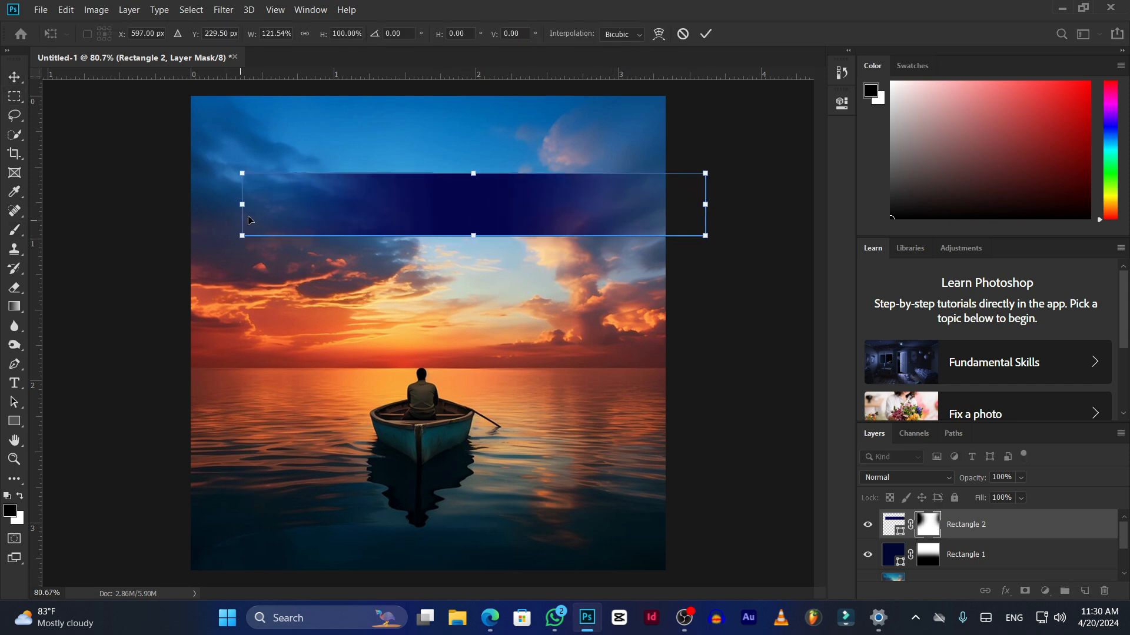
drag(242, 206, 112, 205)
drag(333, 212, 366, 212)
drag(742, 206, 785, 206)
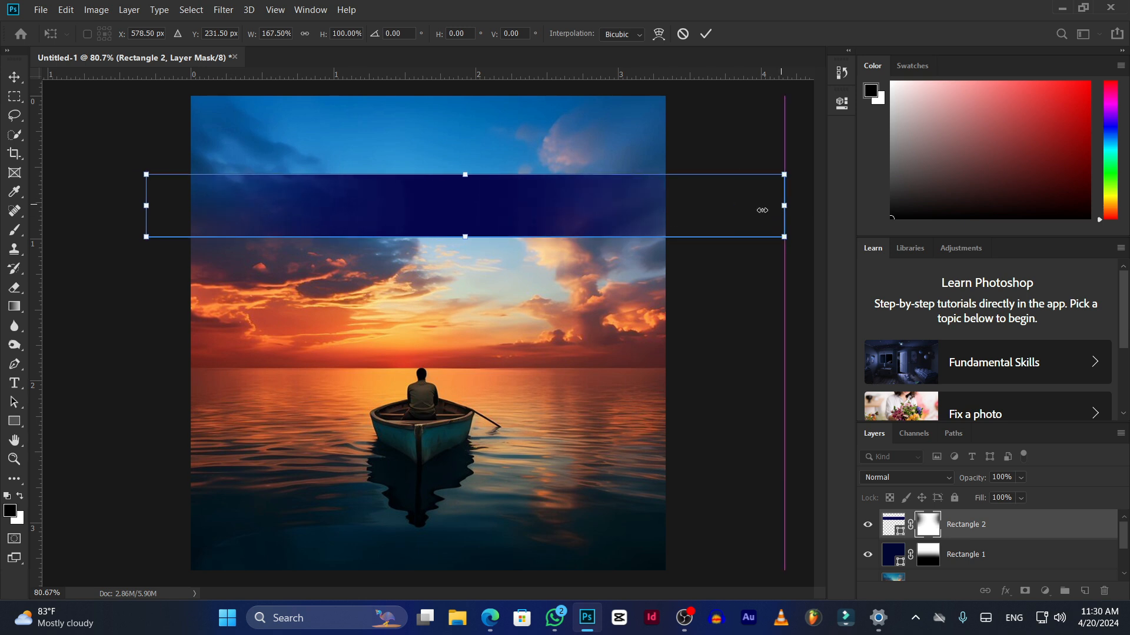
drag(474, 222, 461, 222)
key(Return)
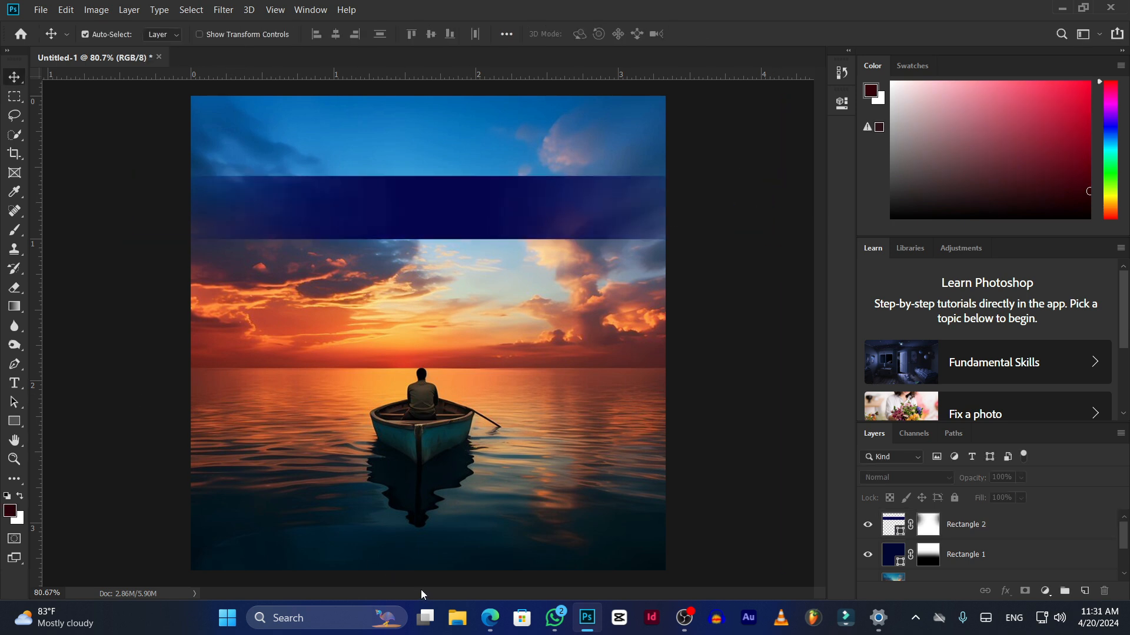
Check the reference poster's red bar, and fade the title bar's ends at both poster edges on its mask with a black 200 px brush.
click(489, 618)
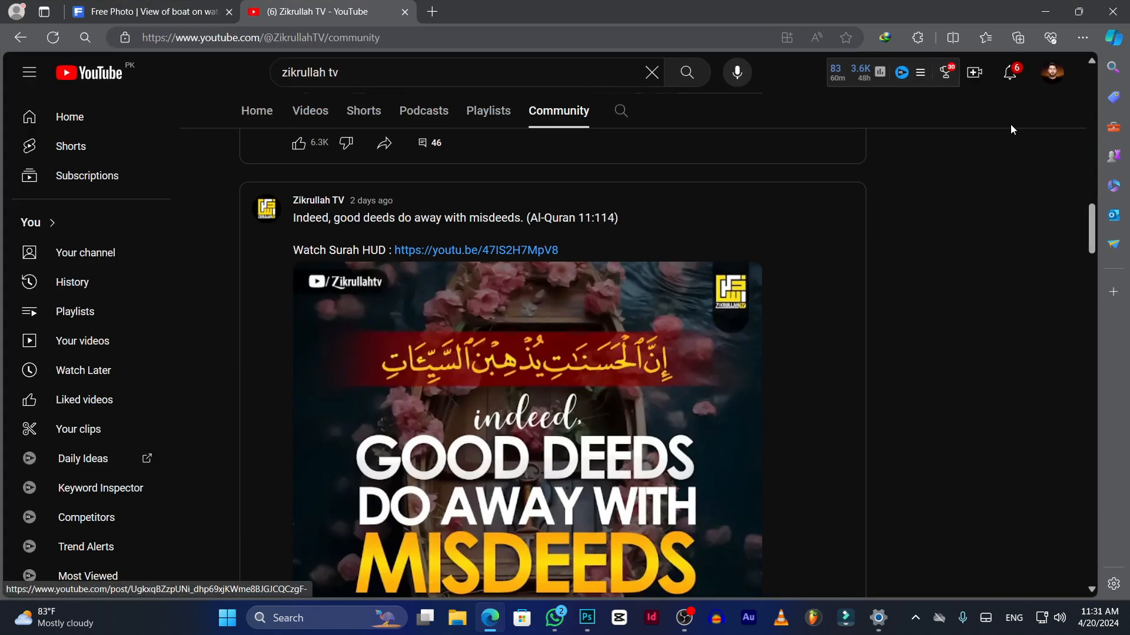
click(1045, 12)
click(512, 218)
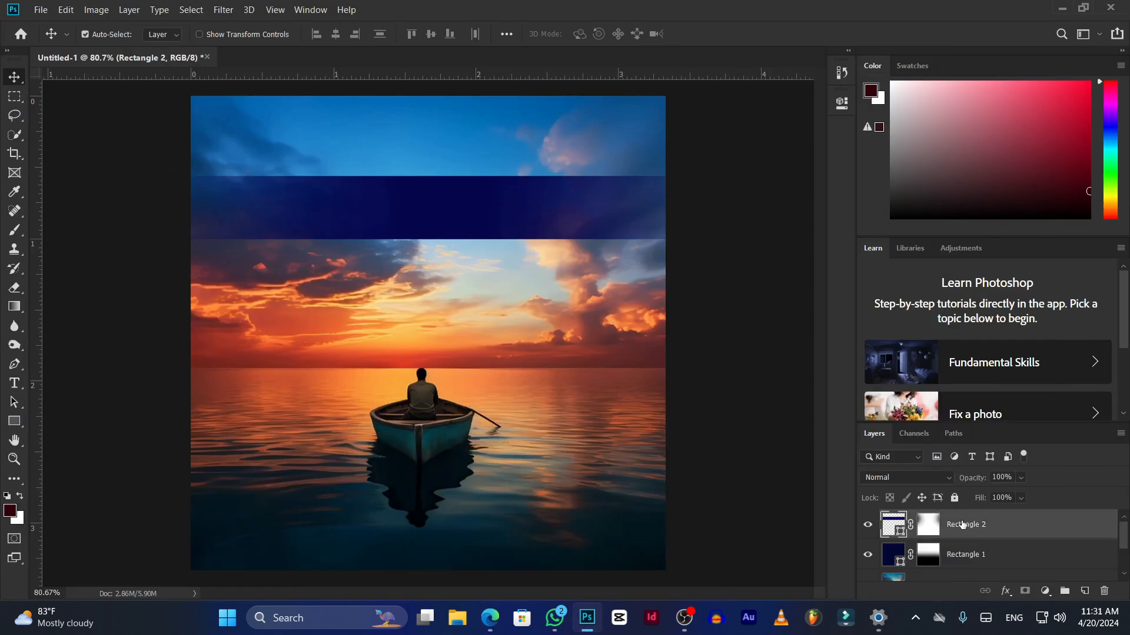
click(930, 525)
key(b)
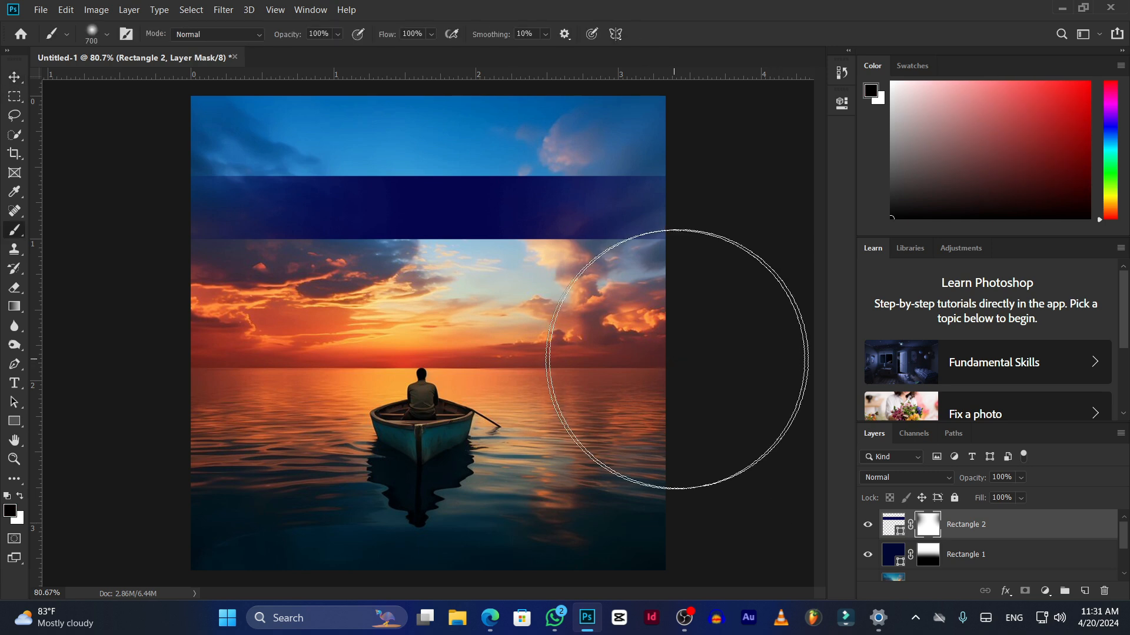
key(bracketleft)
key(bracketleft)
key(bracketleft)
key(bracketleft)
key(bracketleft)
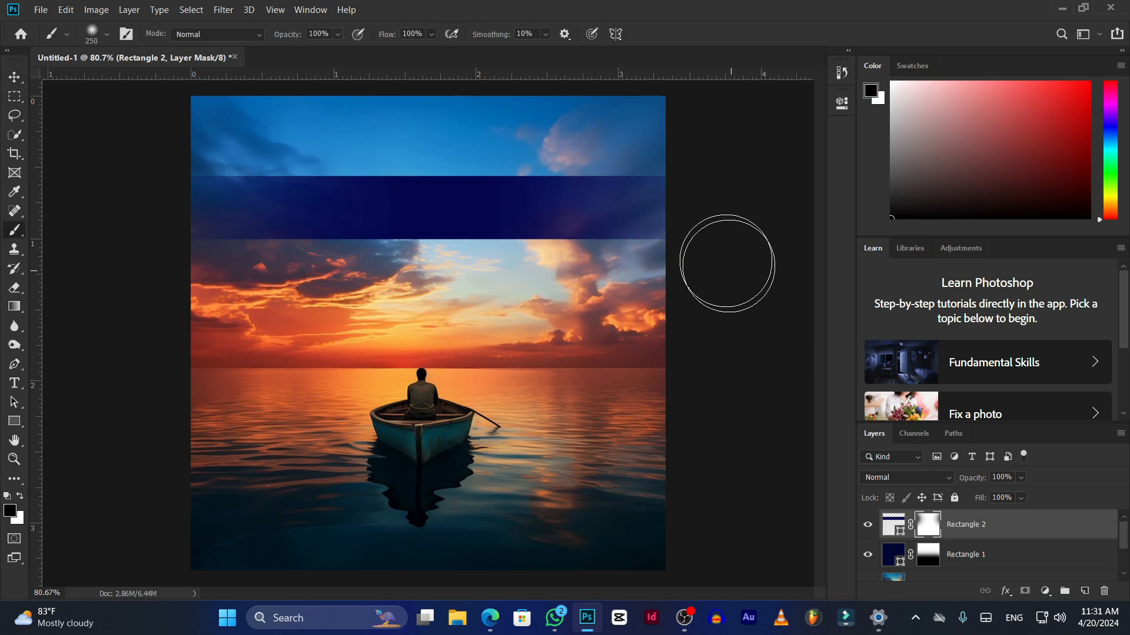
key(bracketleft)
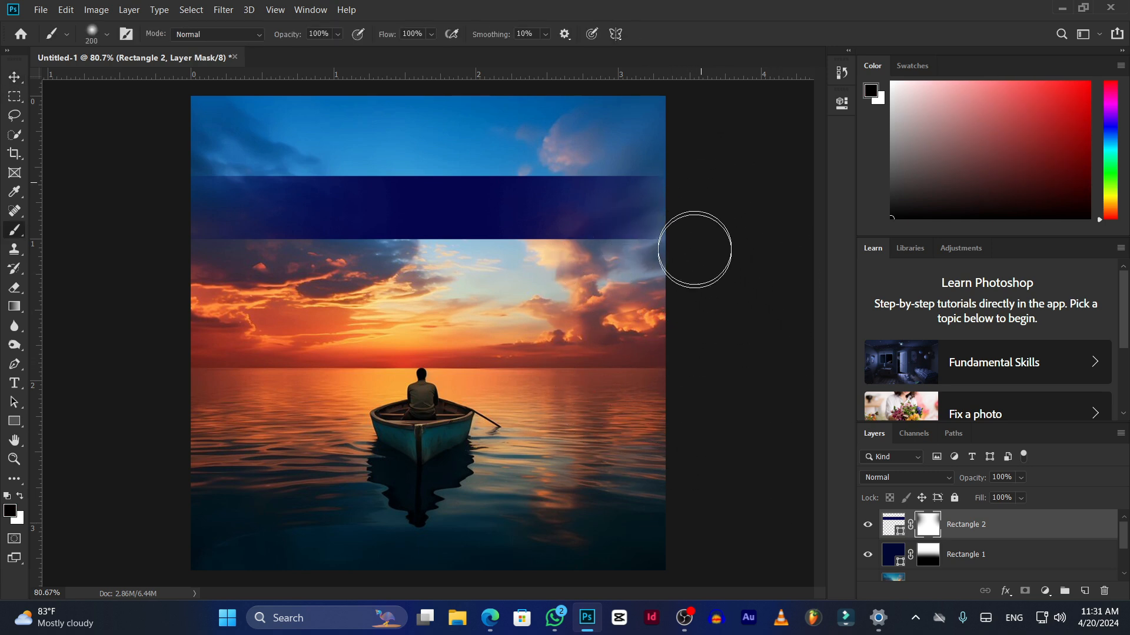
drag(689, 246, 689, 177)
mouse_move(173, 177)
mouse_down()
mouse_move(167, 272)
mouse_move(163, 250)
mouse_move(173, 254)
mouse_move(172, 290)
mouse_up()
Add a new empty layer directly above the title bar layer.
click(14, 77)
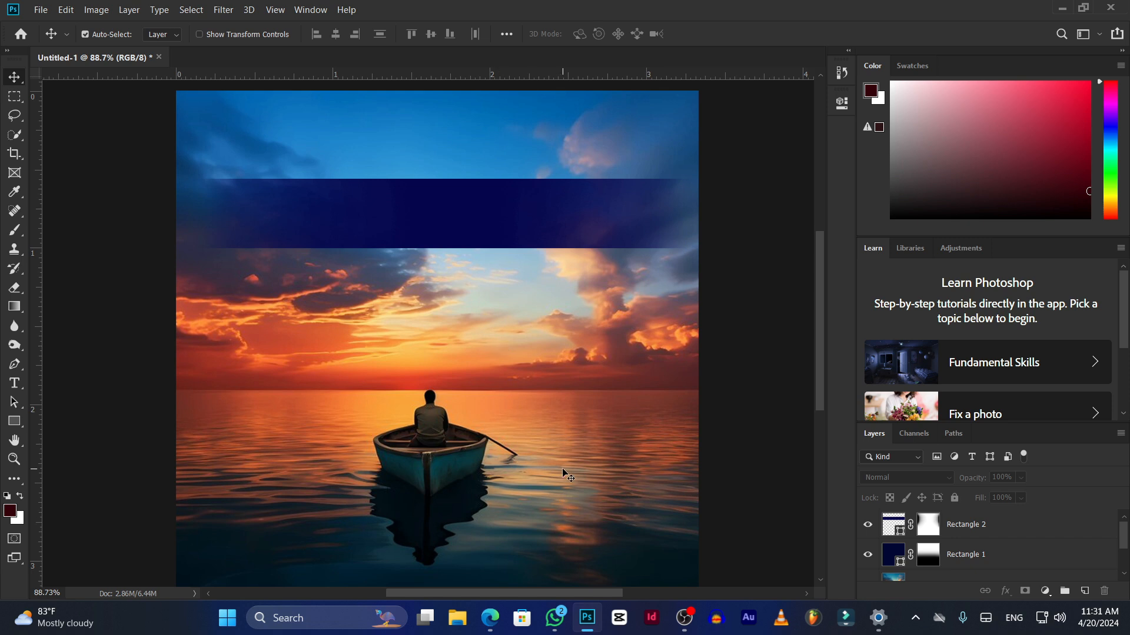
click(1037, 526)
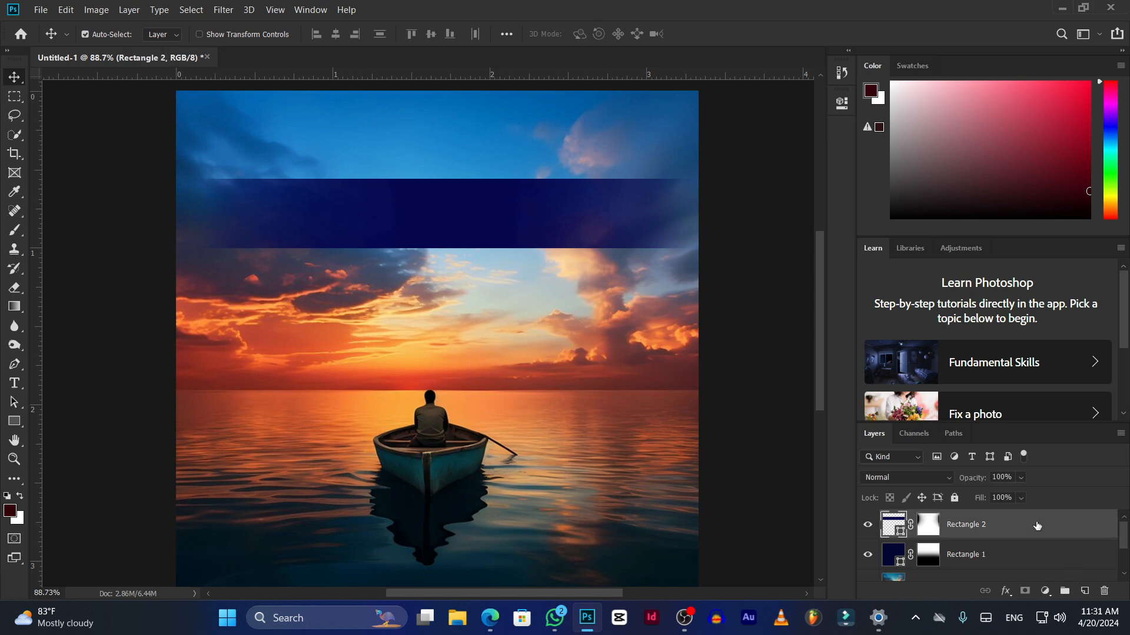
click(1085, 590)
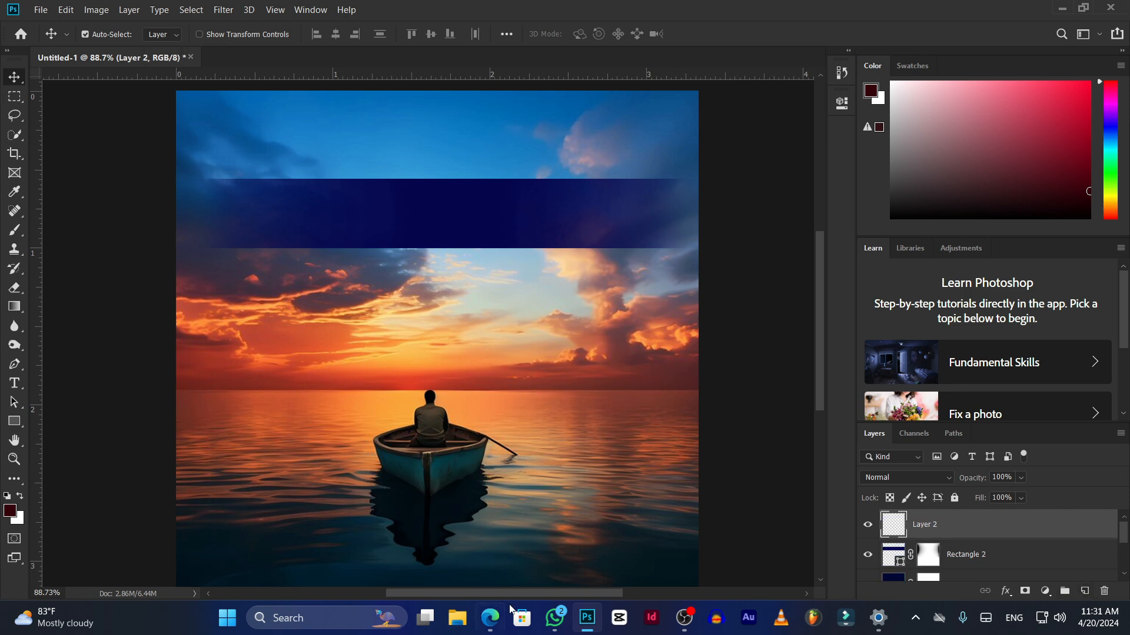
Switch to the Edge browser and open Quran.com's surah list in a new tab.
click(490, 618)
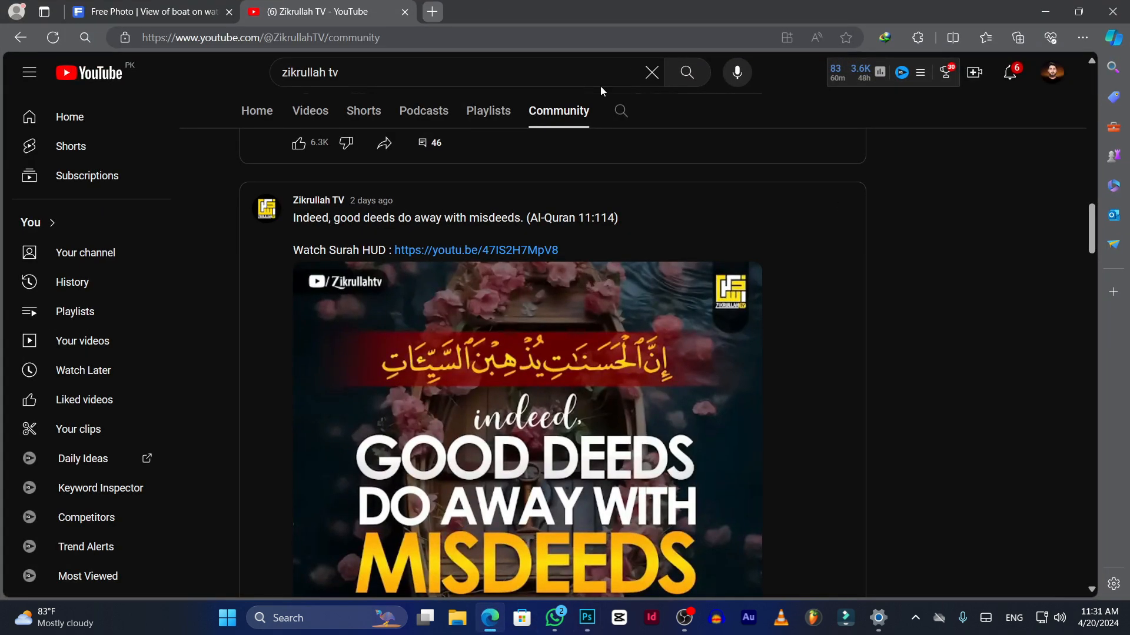
key(ctrl+t)
click(522, 64)
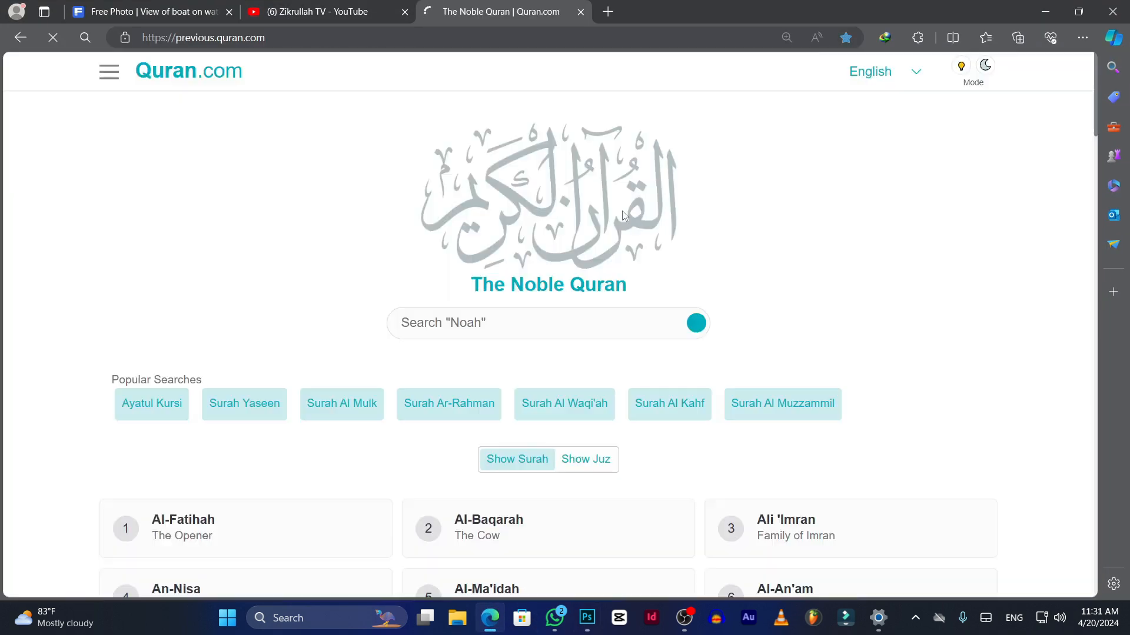
scroll(542, 313, down, 4)
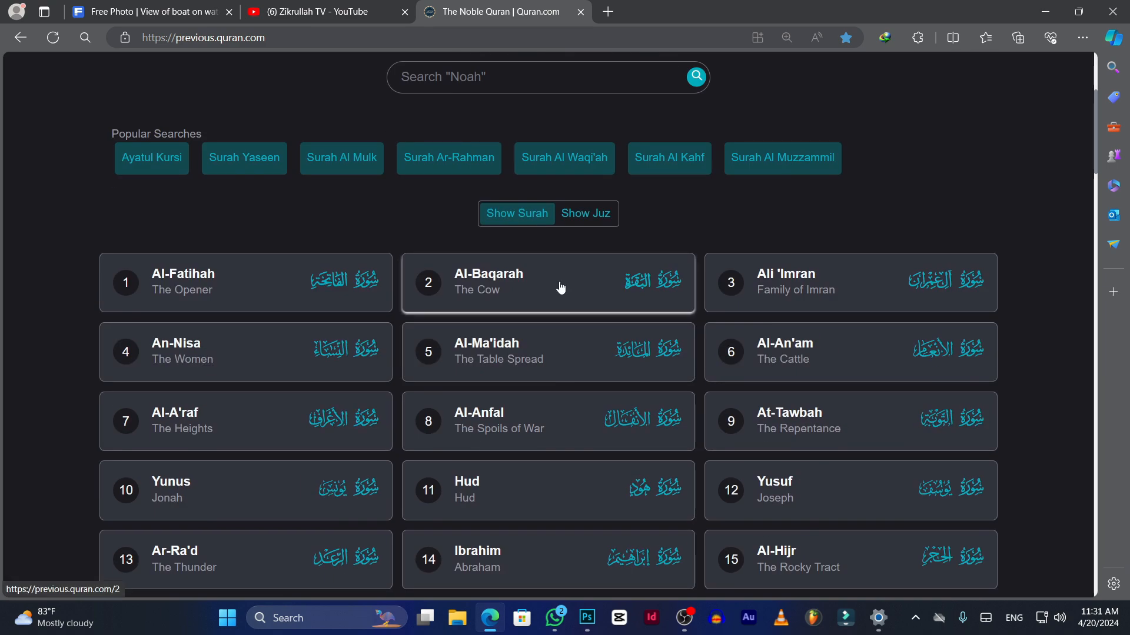
Look through the Zikrullah TV community posters on YouTube for the surah and verse reference to use.
click(339, 11)
scroll(683, 385, up, 8)
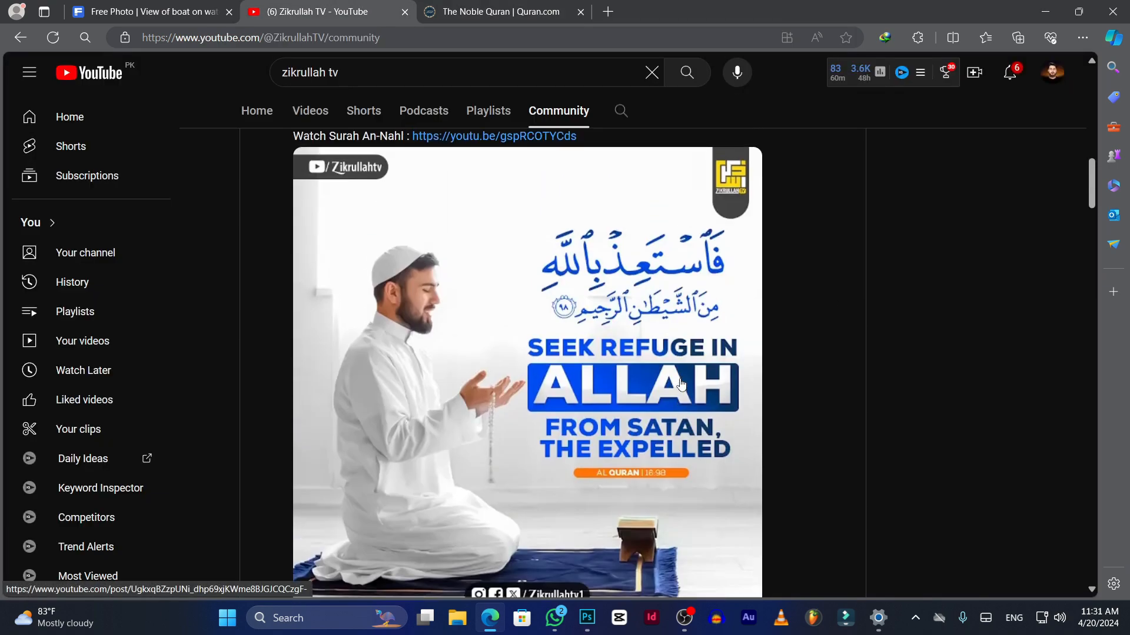
scroll(681, 384, up, 13)
scroll(681, 385, down, 15)
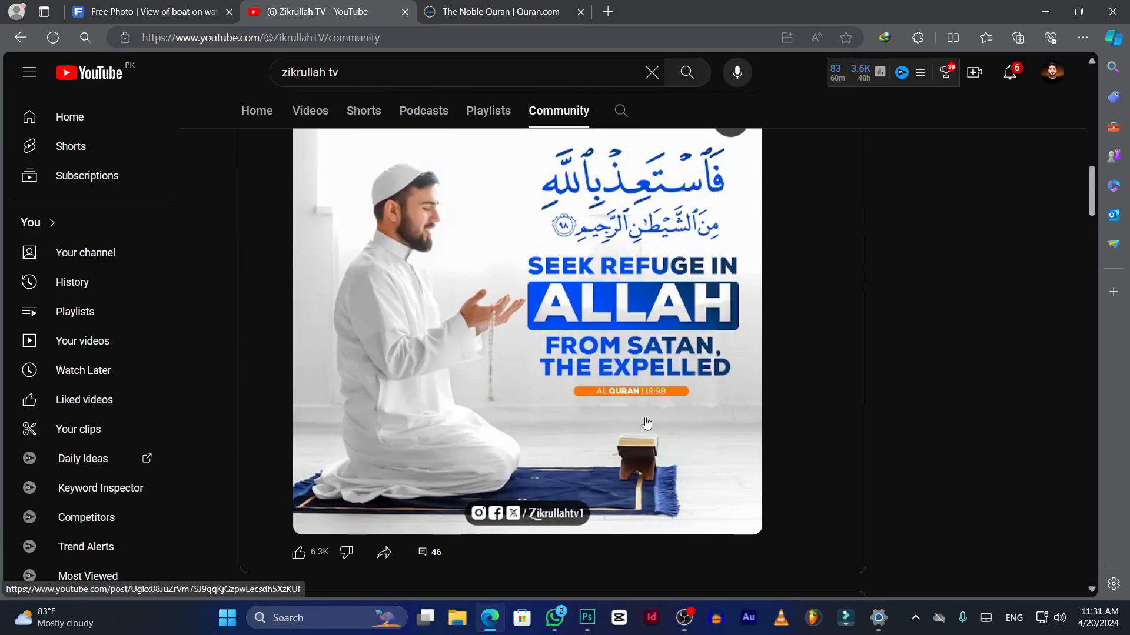
Open Surah An-Nahl on Quran.com, go to verse 99 and read the verses there.
click(486, 9)
scroll(585, 373, down, 1)
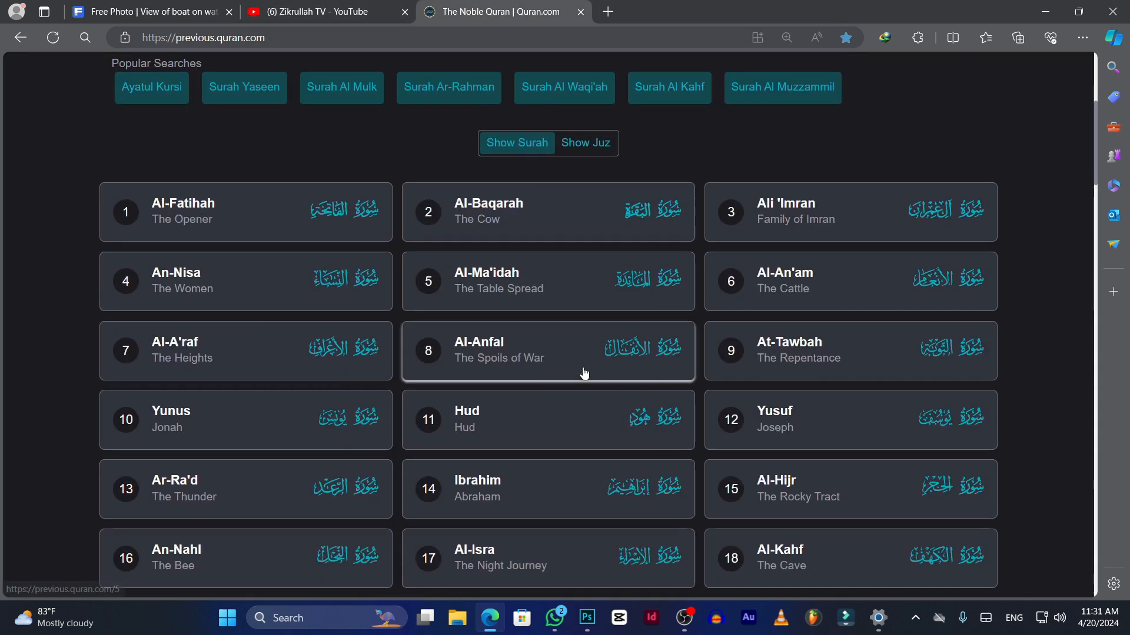
scroll(584, 373, down, 3)
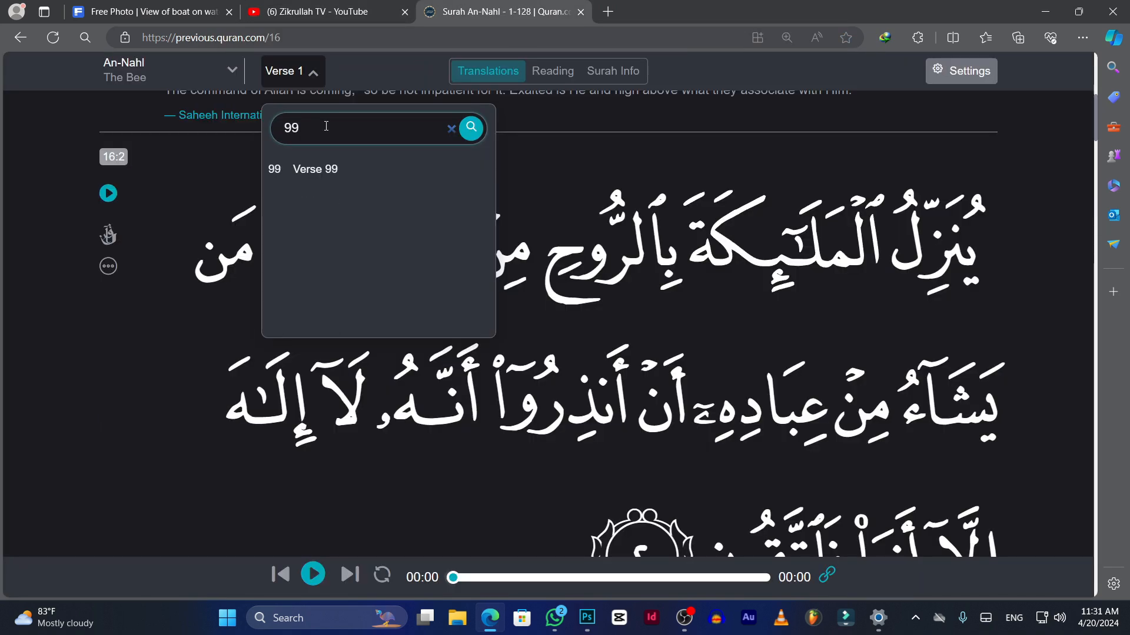
key(Return)
click(1030, 249)
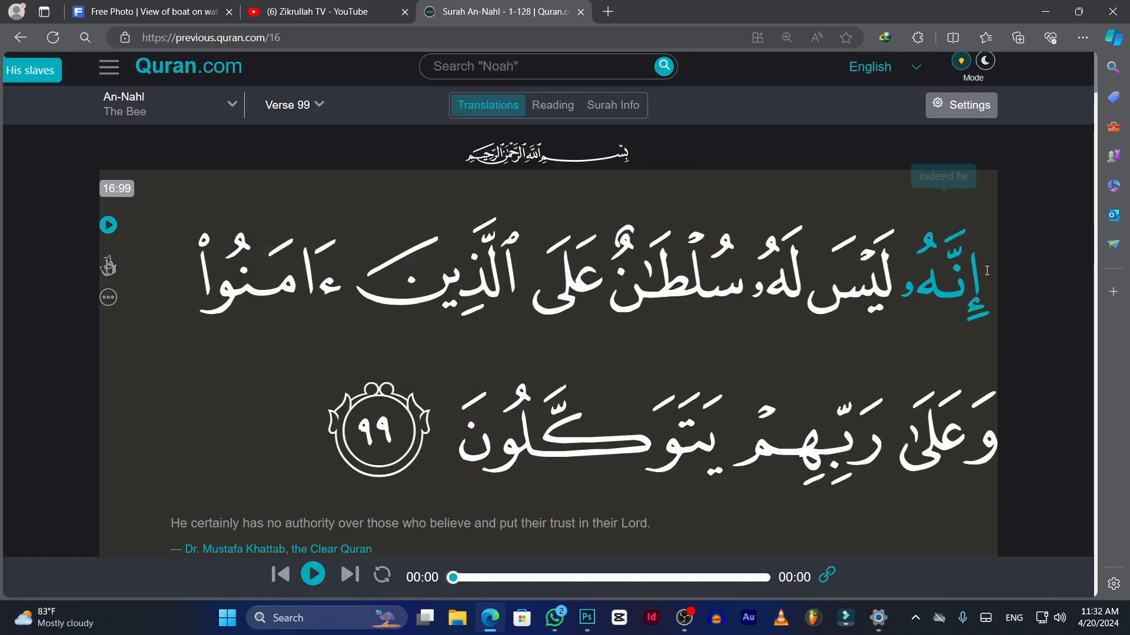
scroll(856, 344, down, 5)
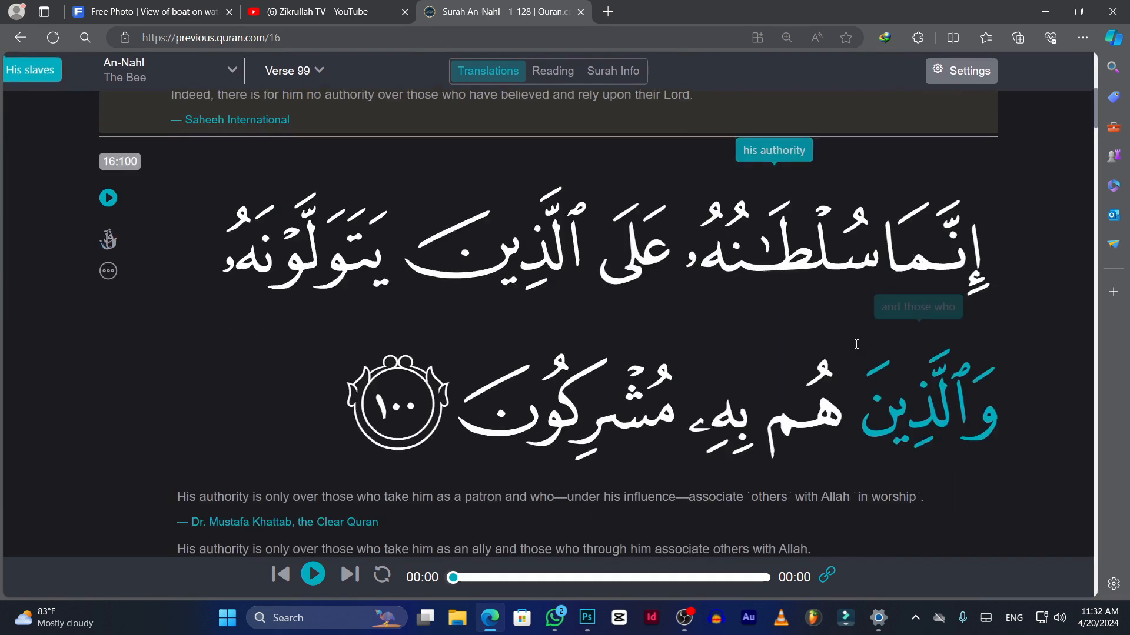
Recheck the verse reference on the white YouTube poster and go to verse 98 of Surah An-Nahl.
click(320, 10)
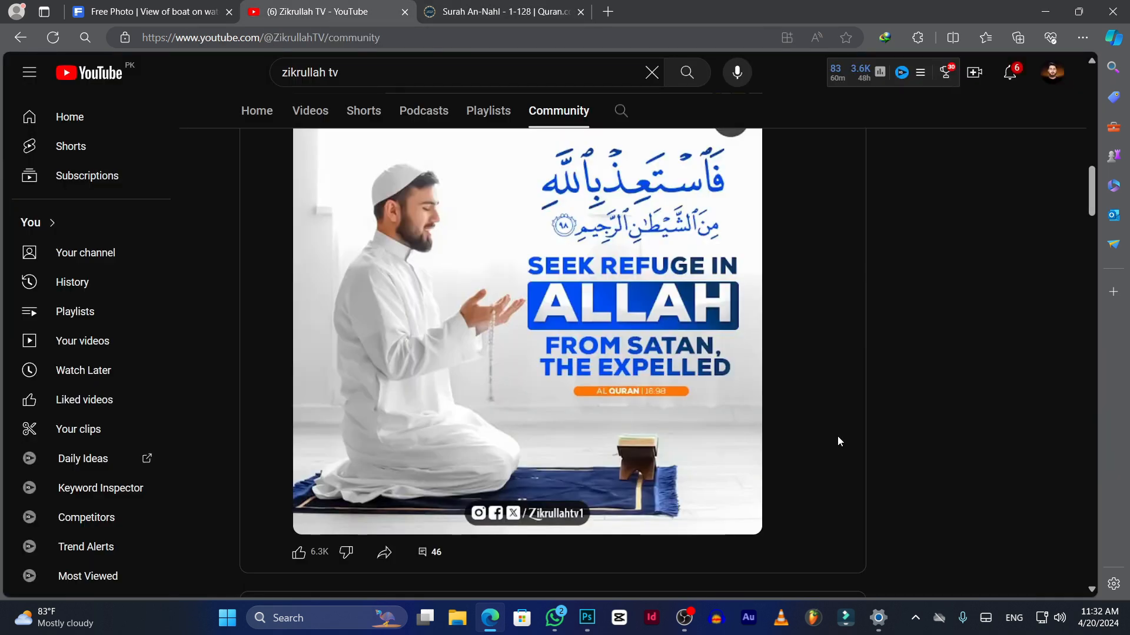
click(506, 11)
scroll(1031, 297, up, 10)
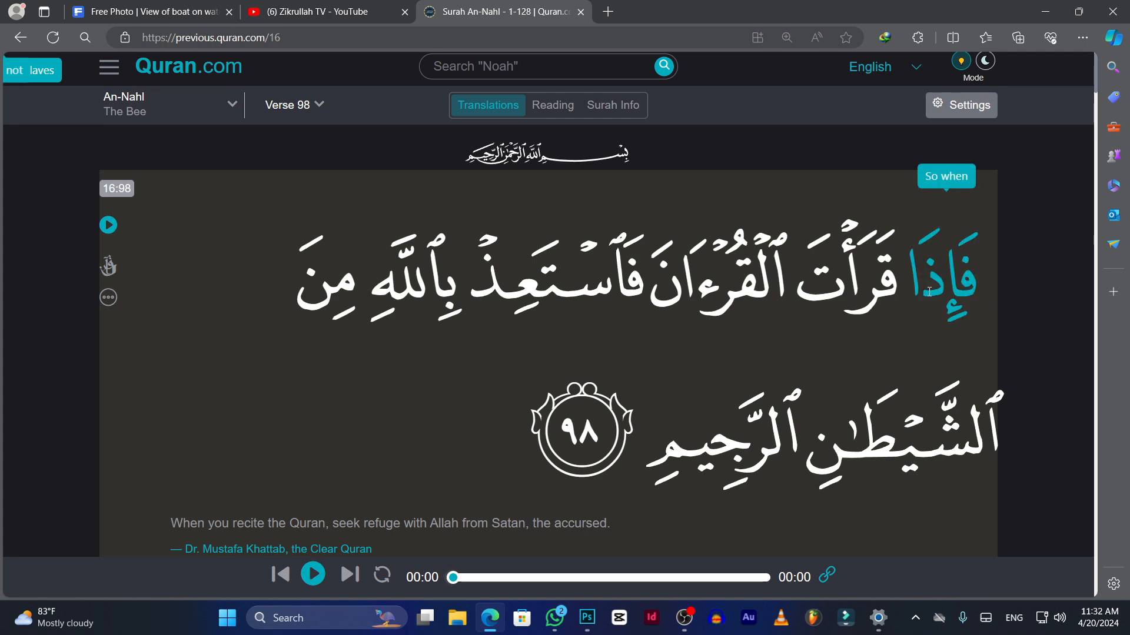
Examine how the Arabic verse text is laid out on the Zikrullah TV reference posters.
click(297, 8)
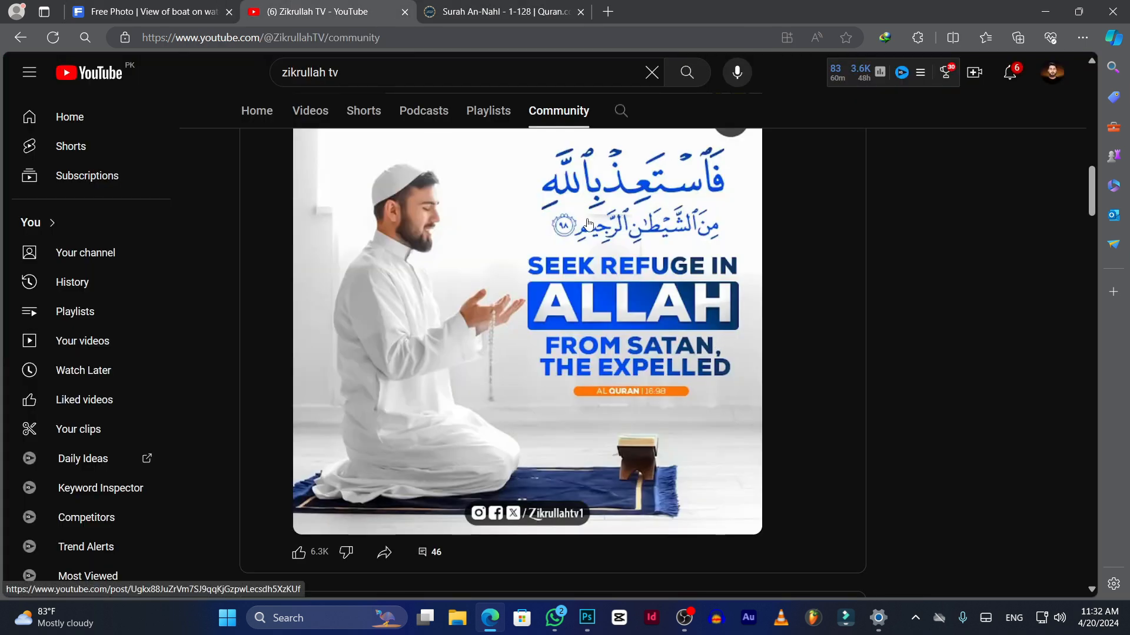
scroll(618, 276, down, 8)
scroll(617, 276, down, 4)
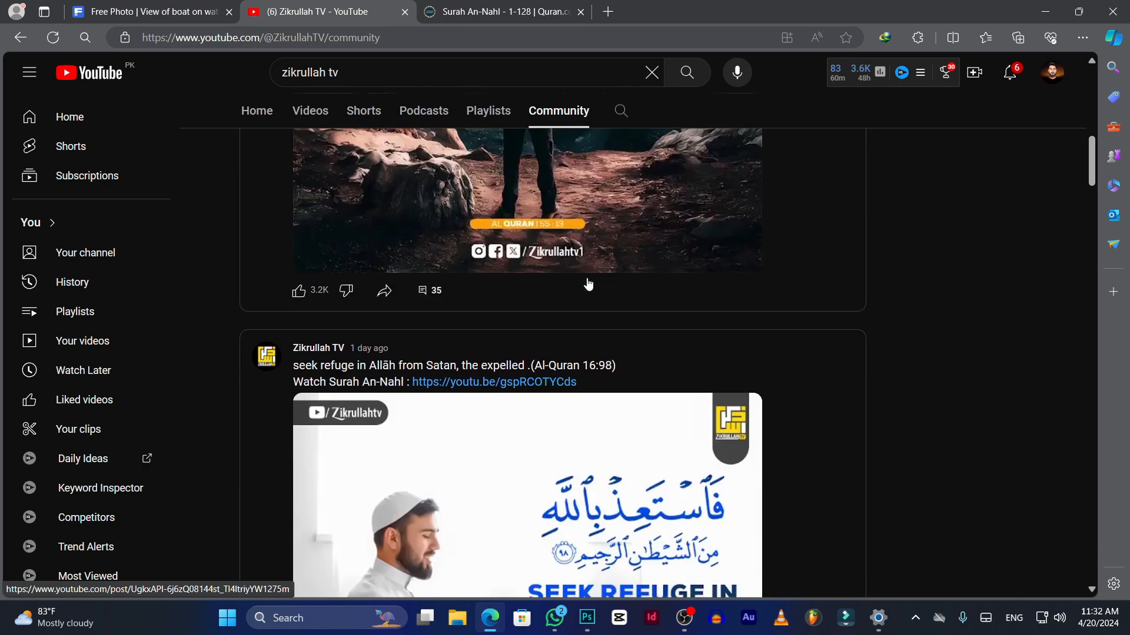
scroll(603, 343, up, 4)
scroll(623, 337, down, 8)
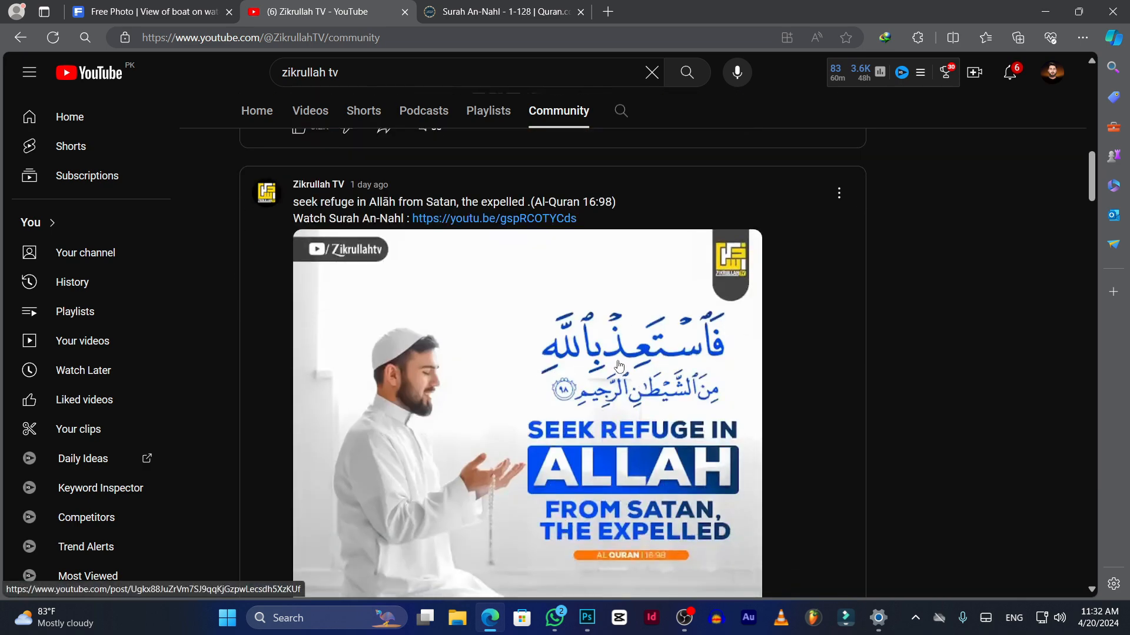
scroll(618, 370, up, 8)
scroll(632, 347, down, 15)
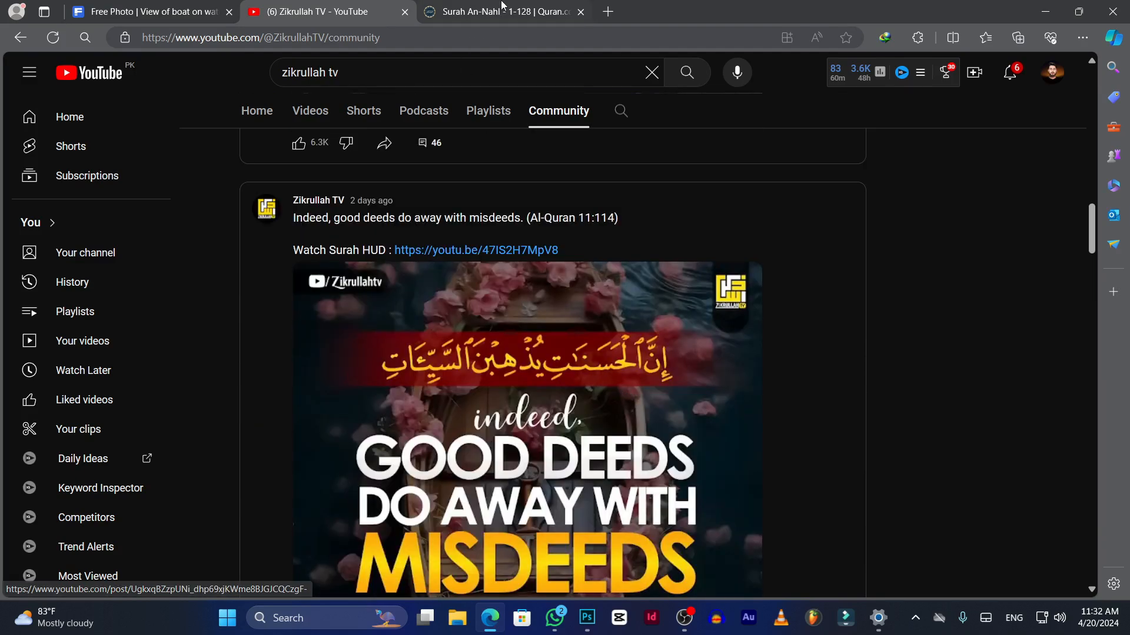
Copy the two Arabic words meaning "seek refuge in Allah" from verse 16:98 and display the surah in Reading view.
key(ctrl+Tab)
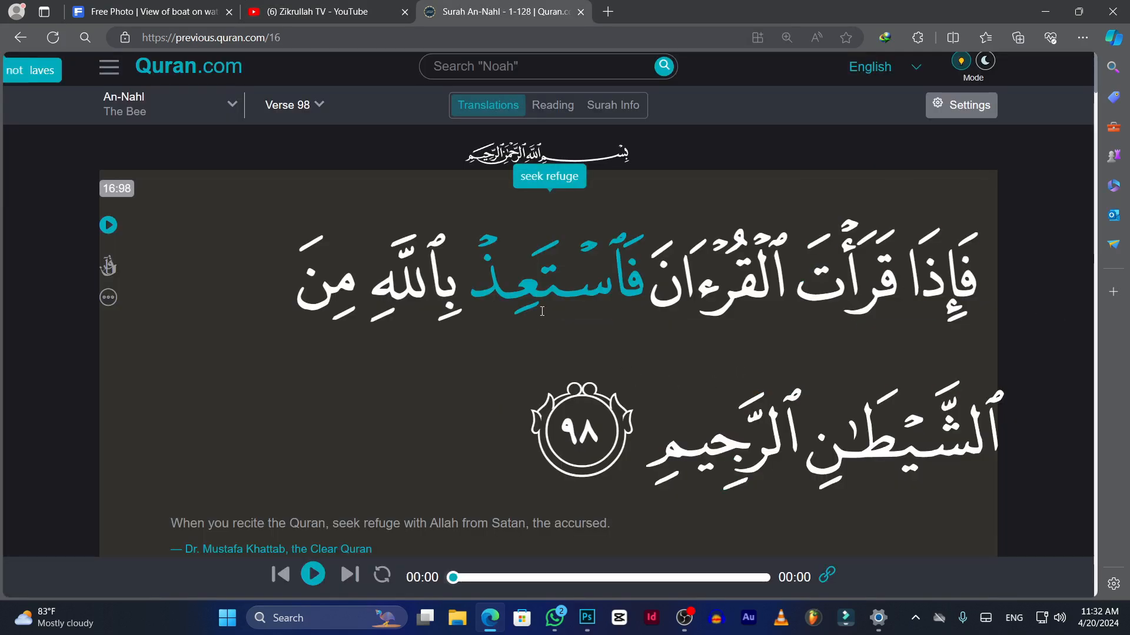
drag(646, 279, 372, 281)
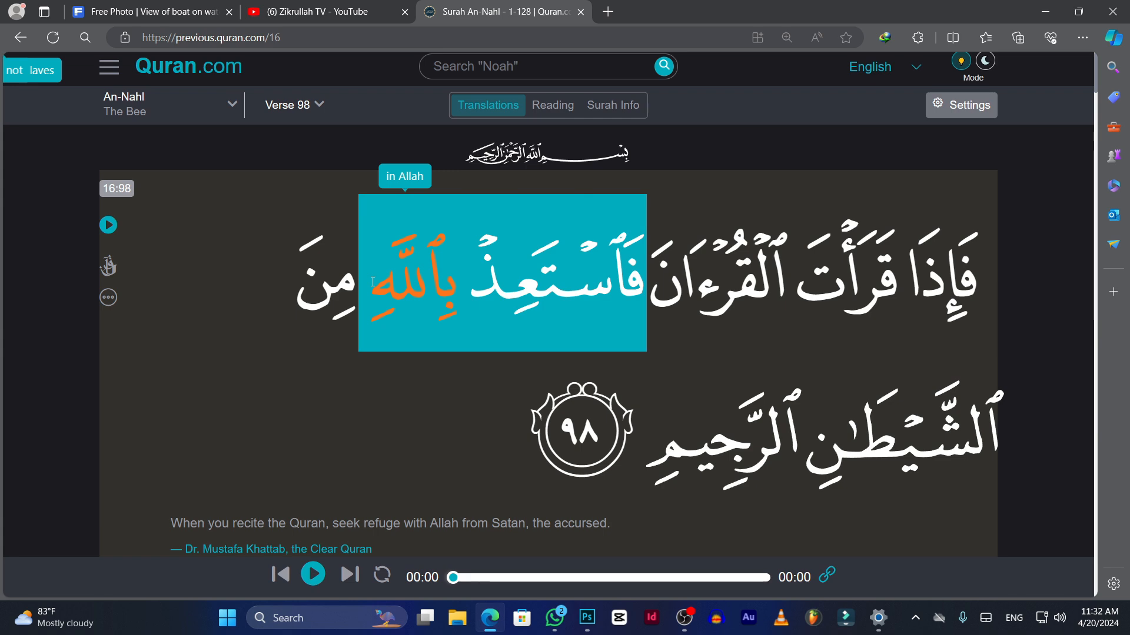
right_click(405, 285)
click(442, 298)
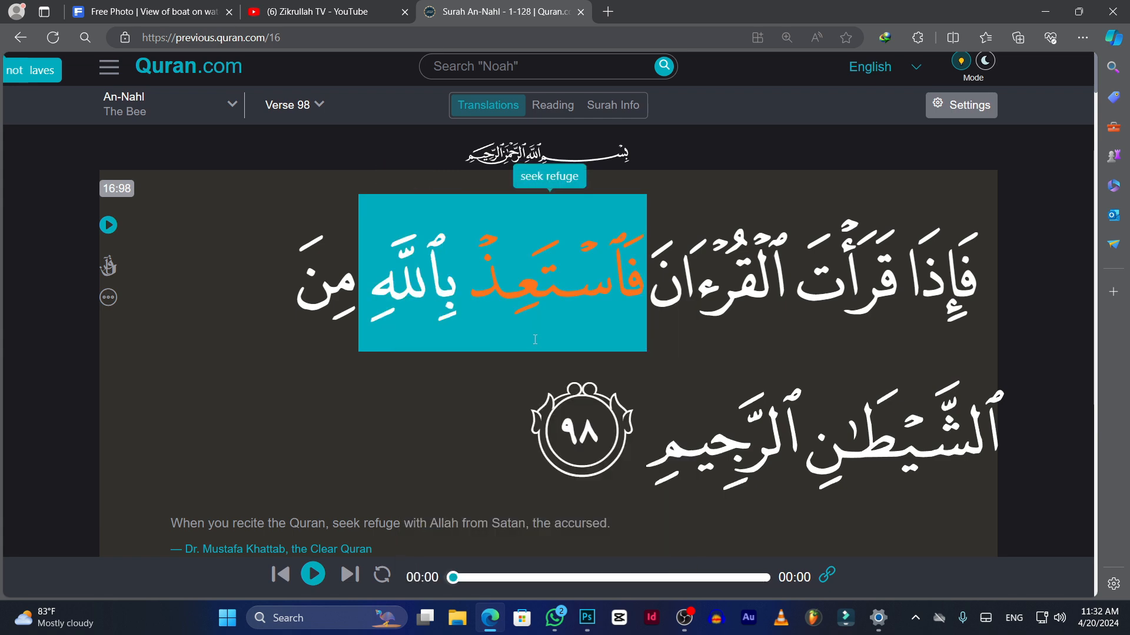
click(555, 107)
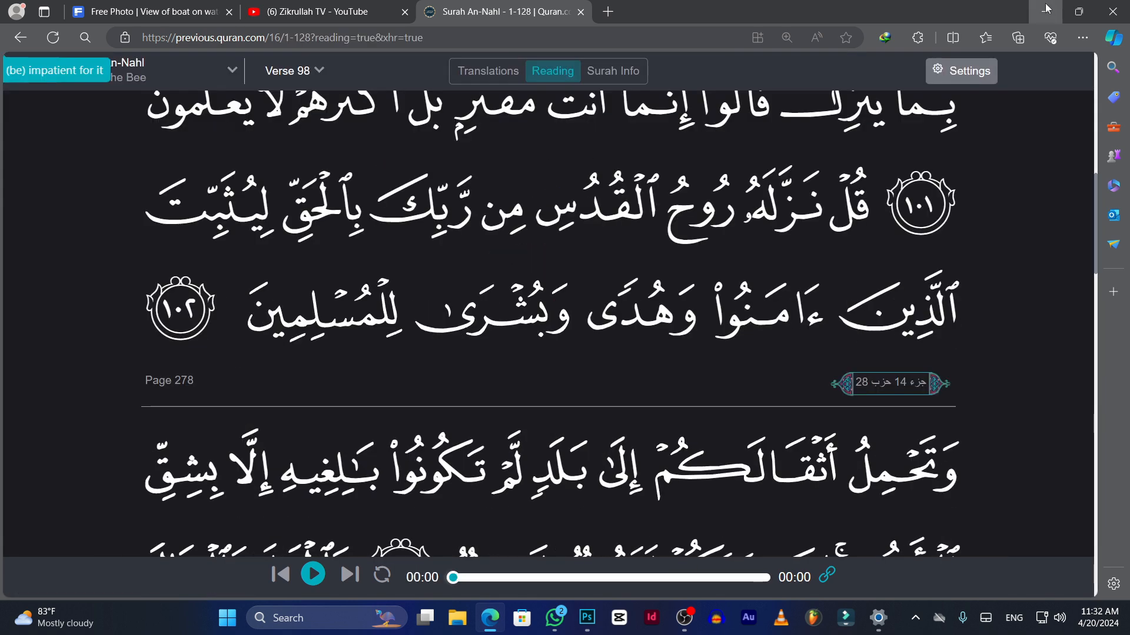
Switch back to Photoshop, paste the copied Arabic words as point text on the poster and select all of it.
key(alt+Tab)
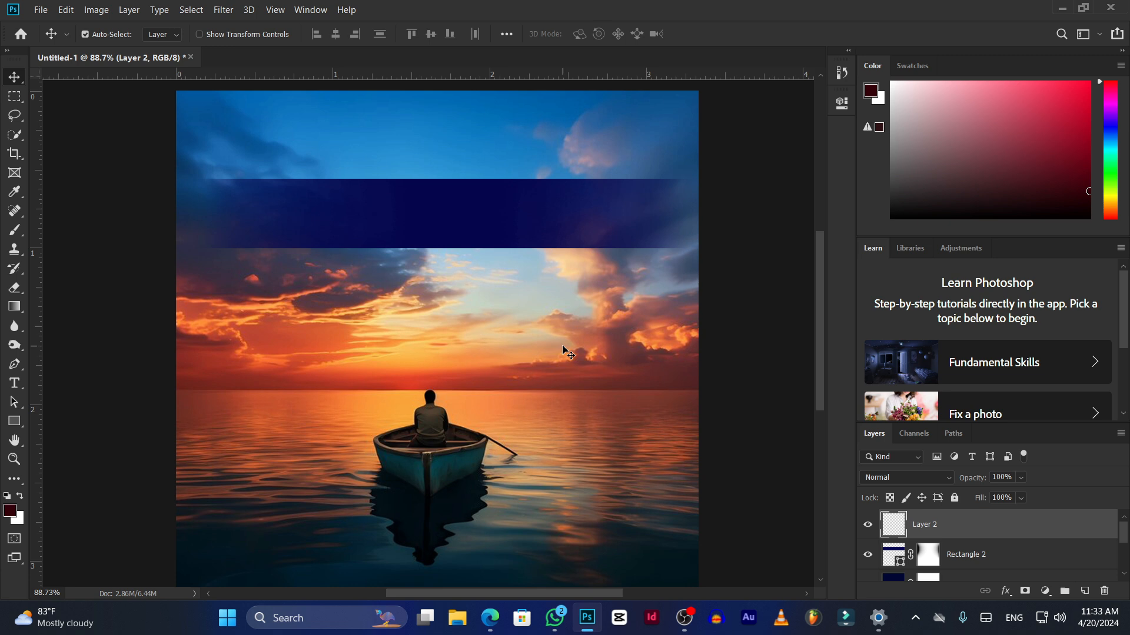
key(t)
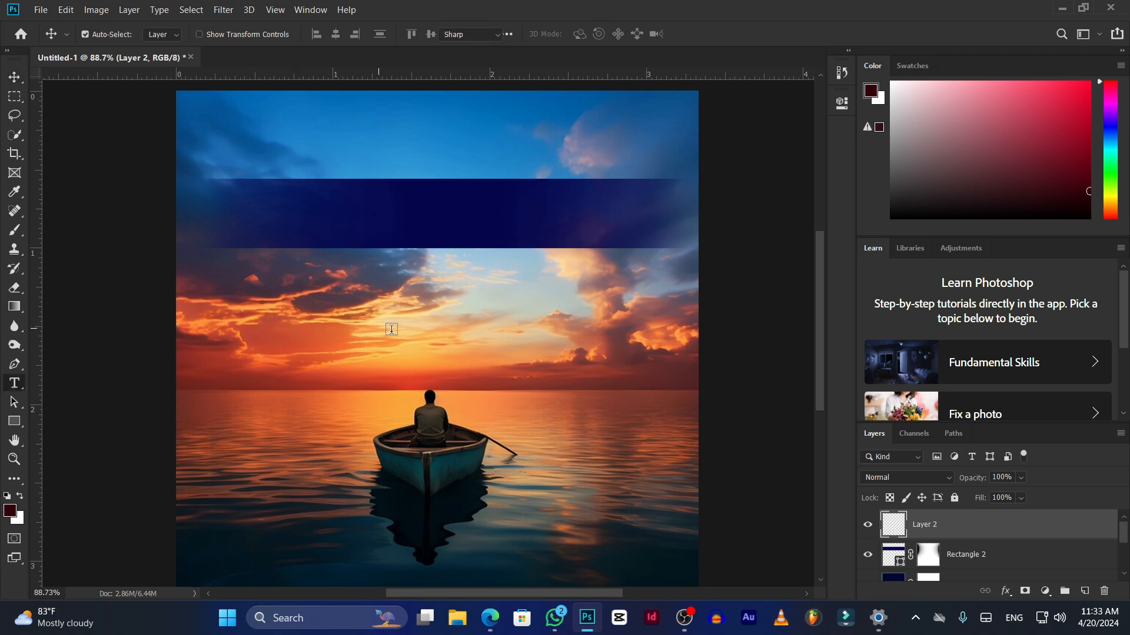
click(403, 329)
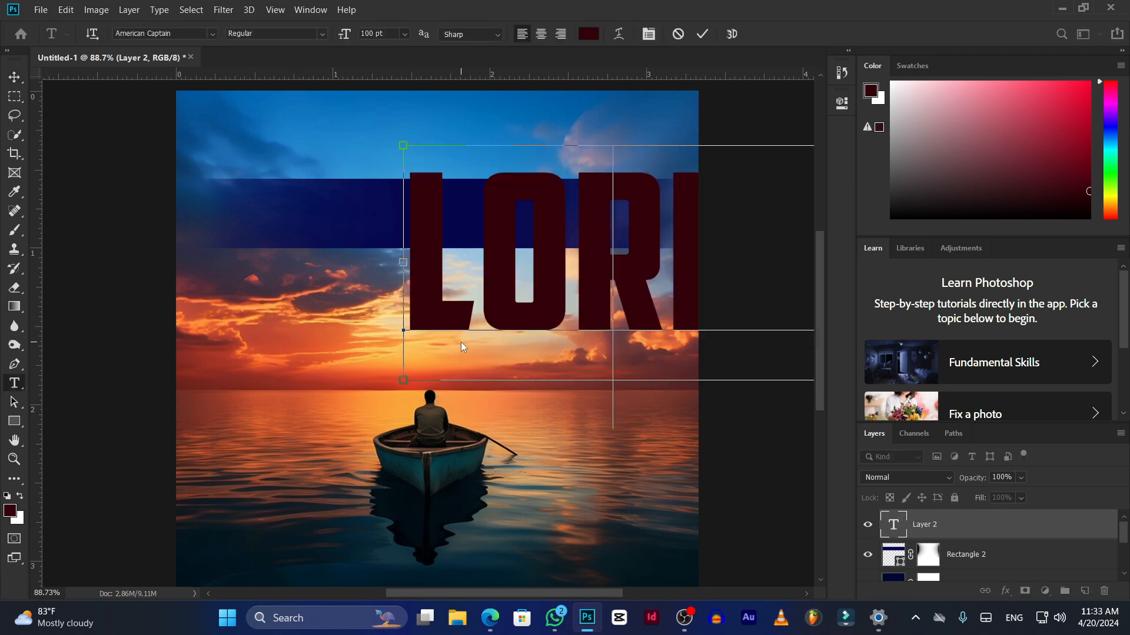
key(ctrl+v)
key(ctrl+a)
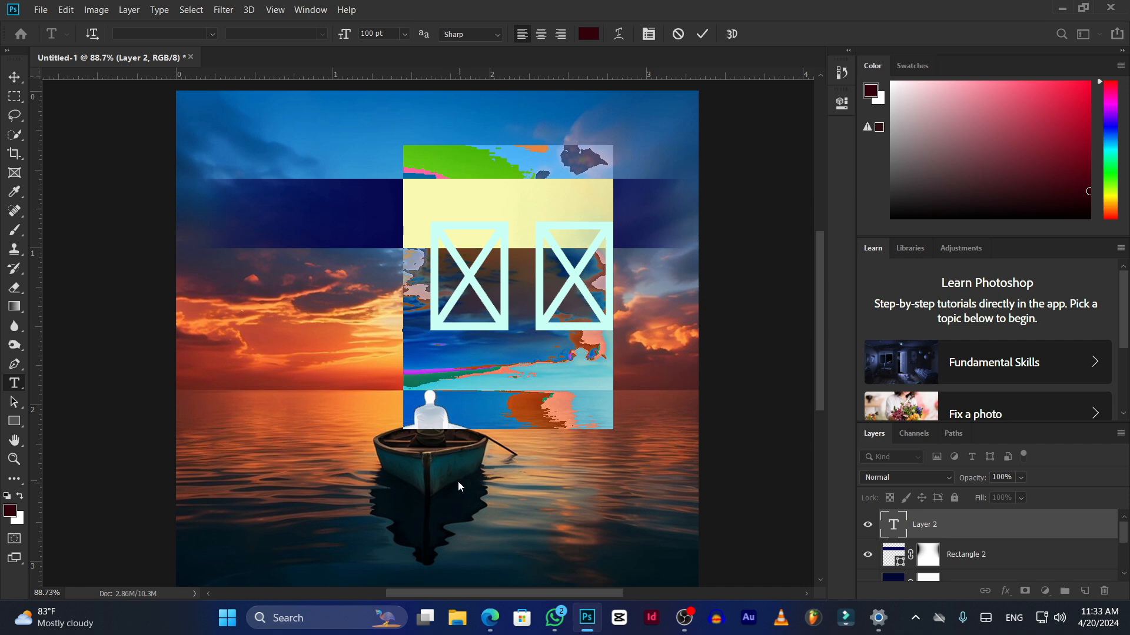
Check the verse's page number on Quran.com and set the pasted text's font to QCF_P278 Regular.
click(489, 619)
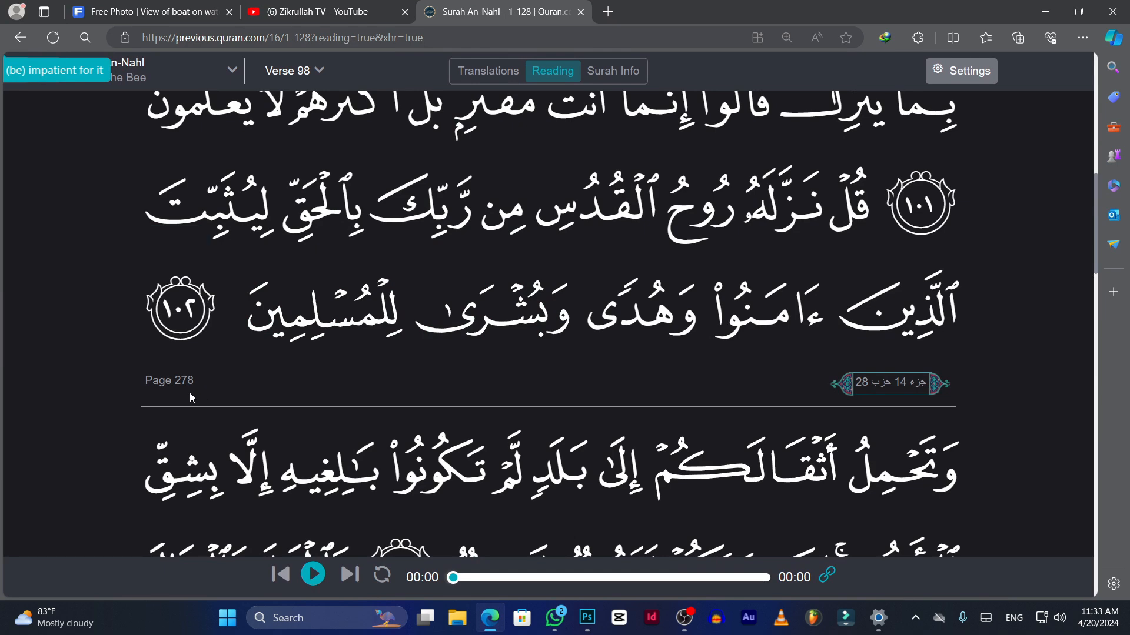
click(1046, 11)
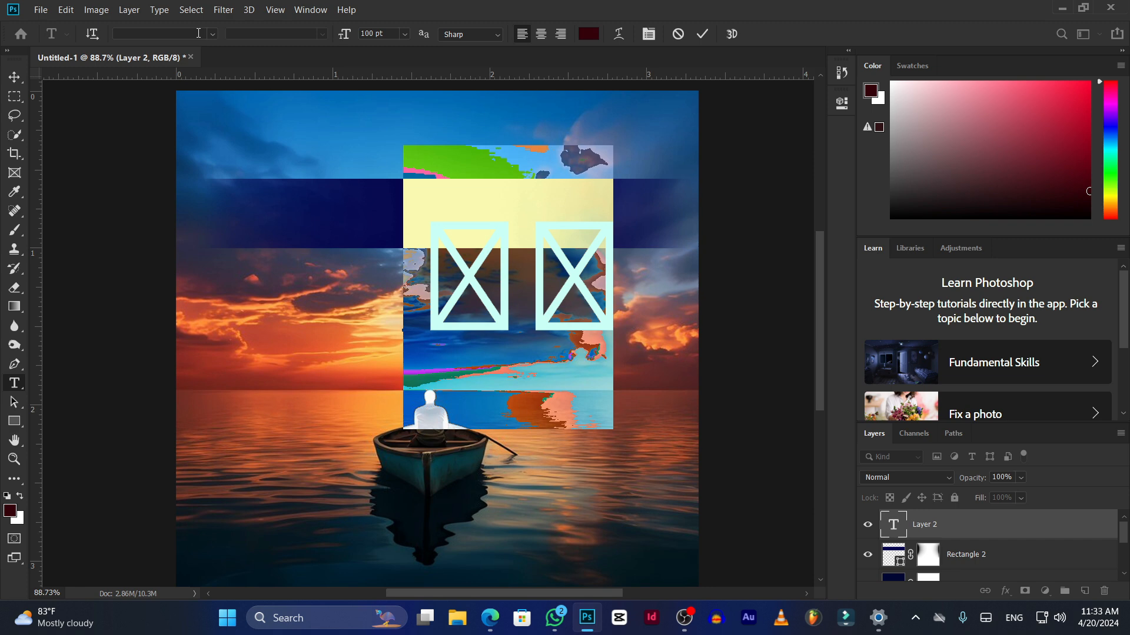
click(489, 617)
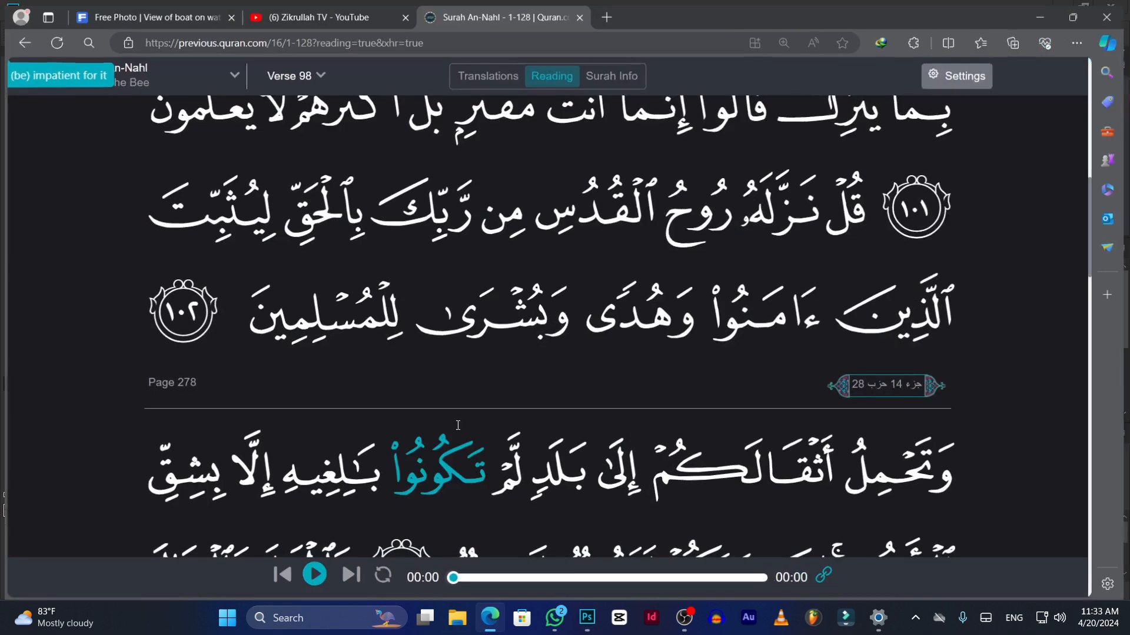
click(1046, 12)
click(139, 29)
text(p)
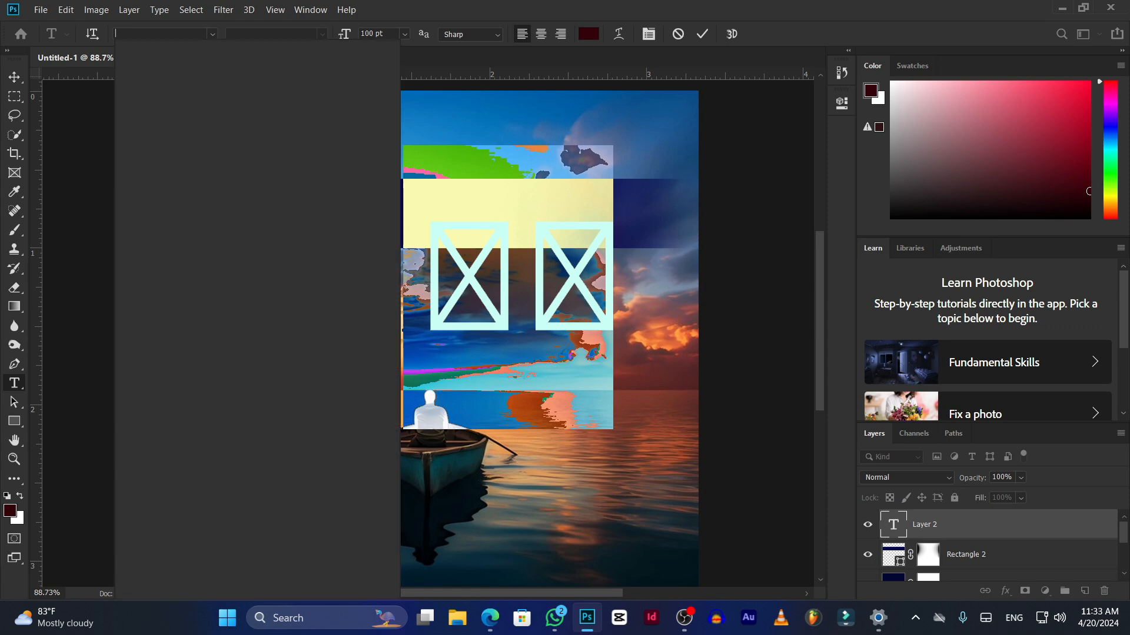
text(278)
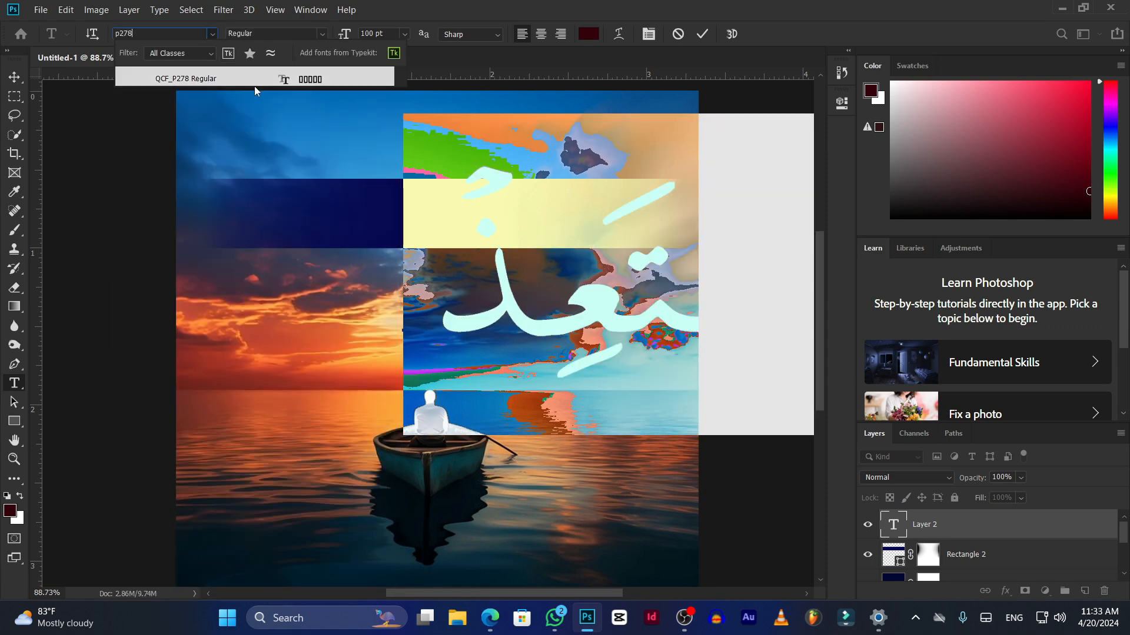
click(255, 86)
Scale the Arabic text down to about 51.45 pt and place it just below the title bar.
click(14, 78)
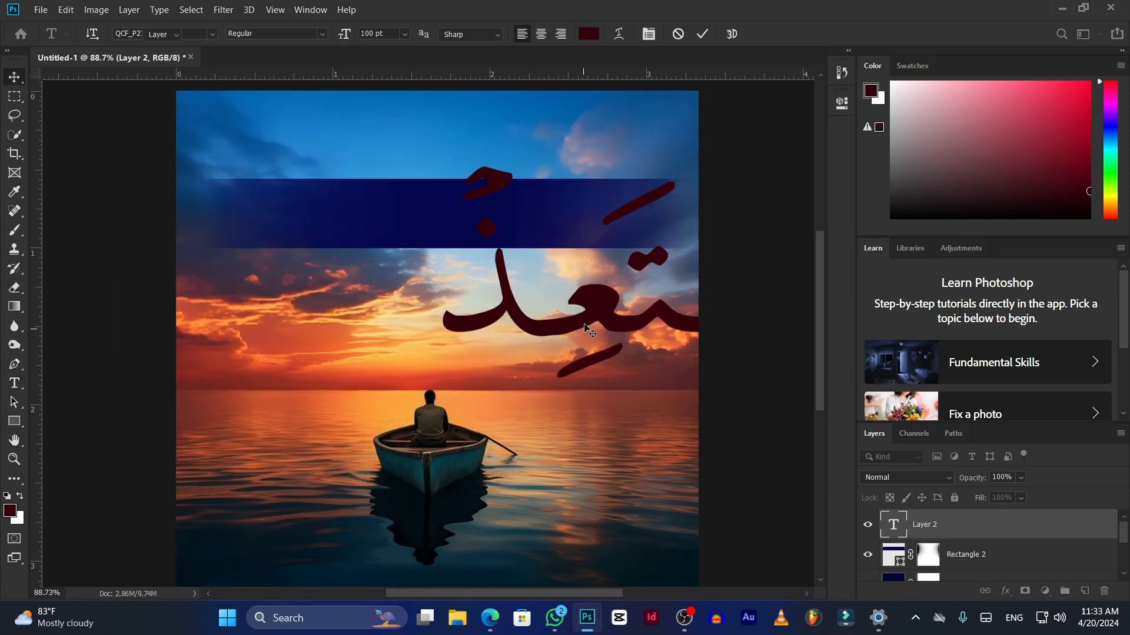
drag(592, 325, 242, 354)
key(ctrl+t)
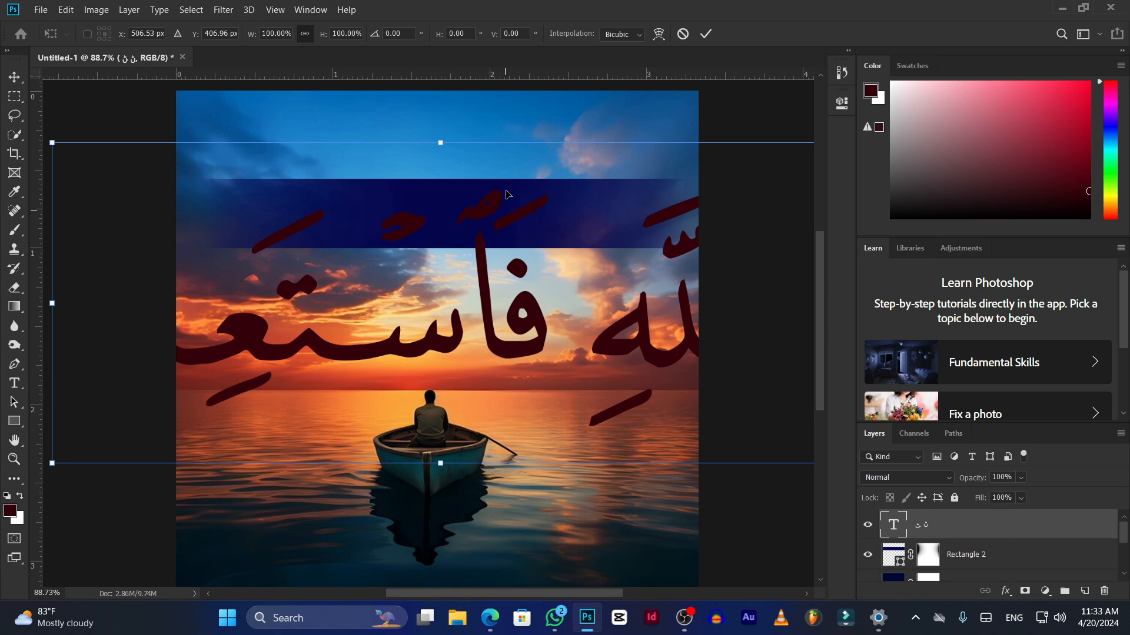
drag(439, 144, 423, 256)
click(14, 78)
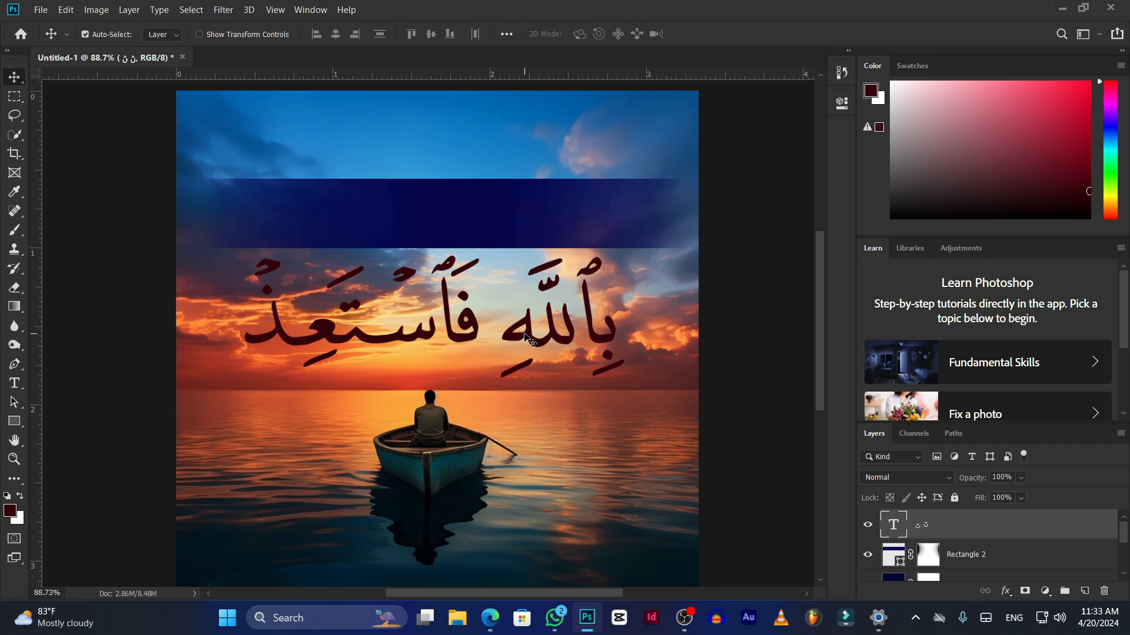
Apply the Middle Eastern and South Asian Layout to the Arabic text so its two words read in the correct order.
double_click(528, 340)
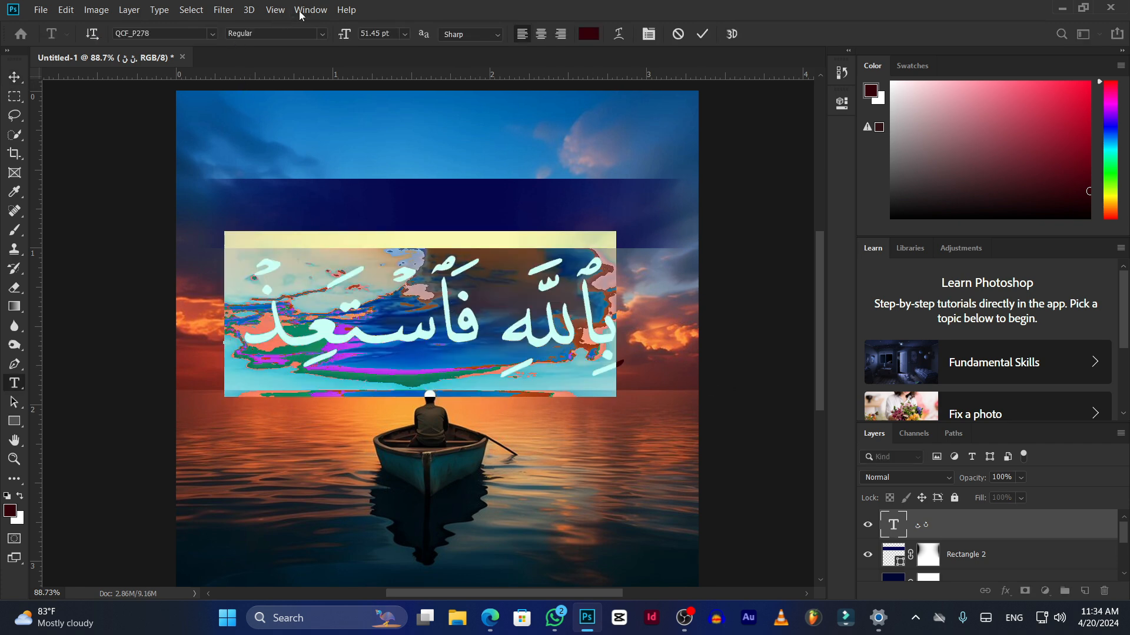
click(300, 11)
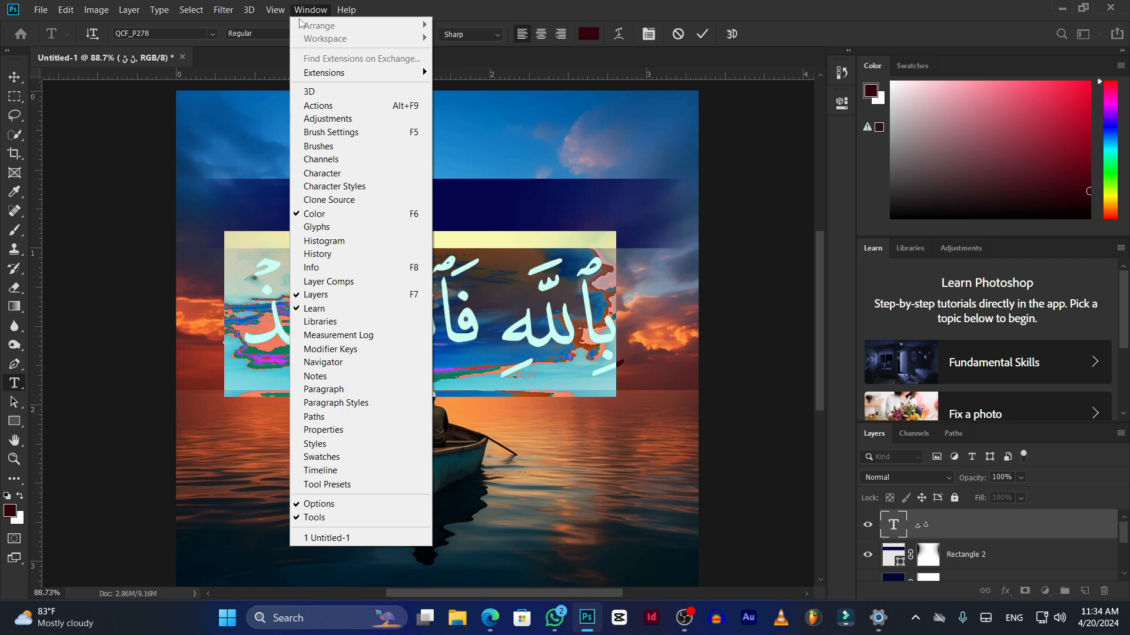
click(298, 173)
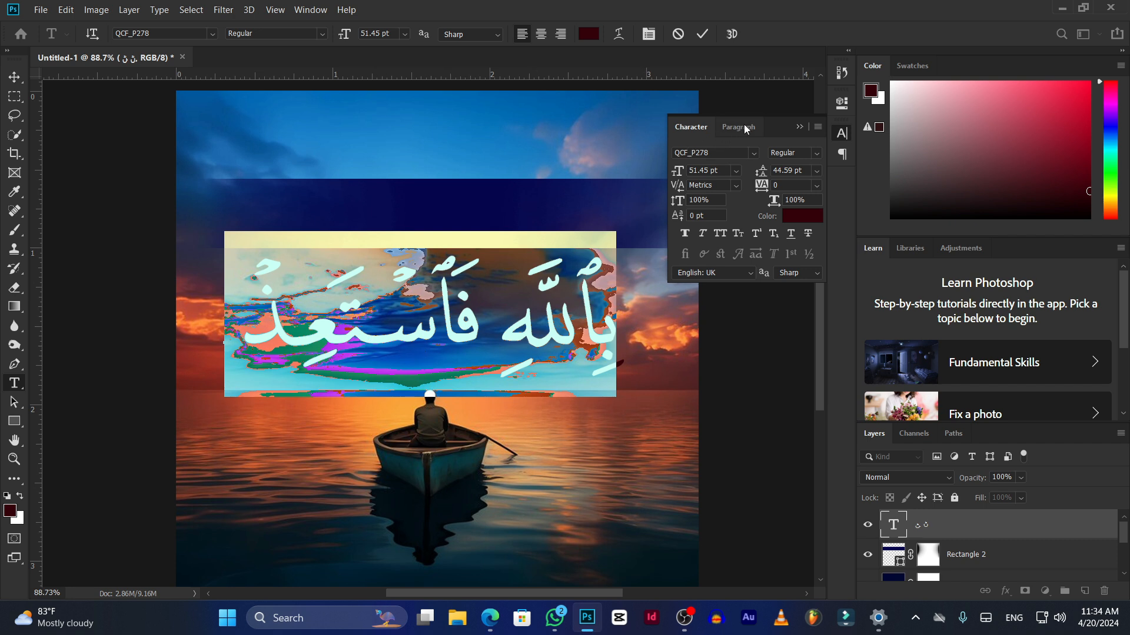
click(742, 128)
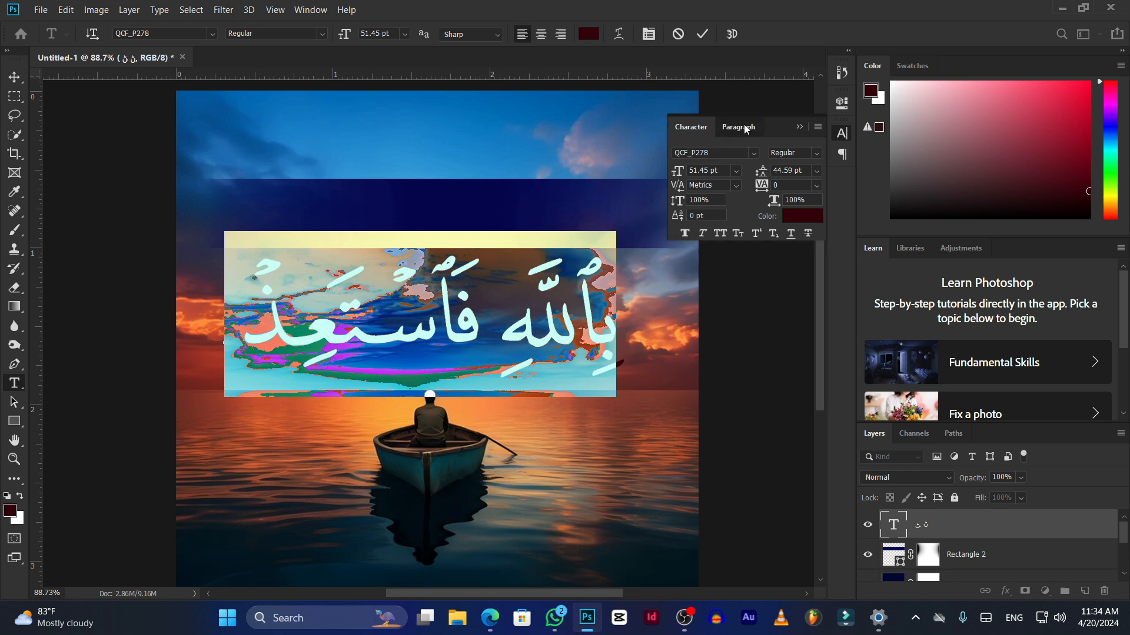
click(818, 127)
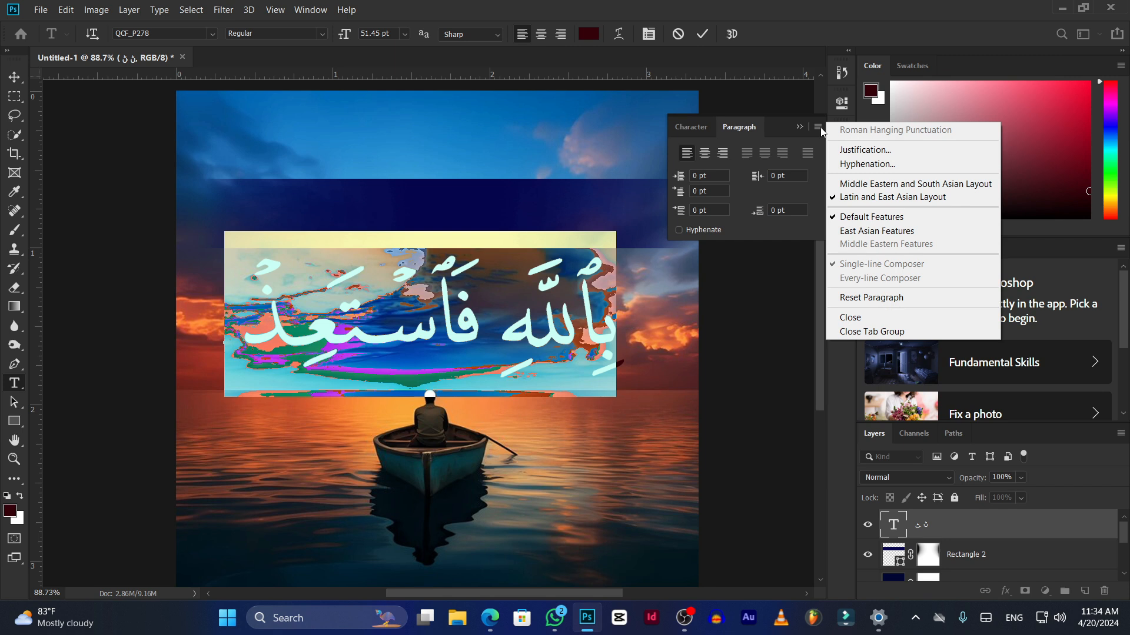
click(841, 185)
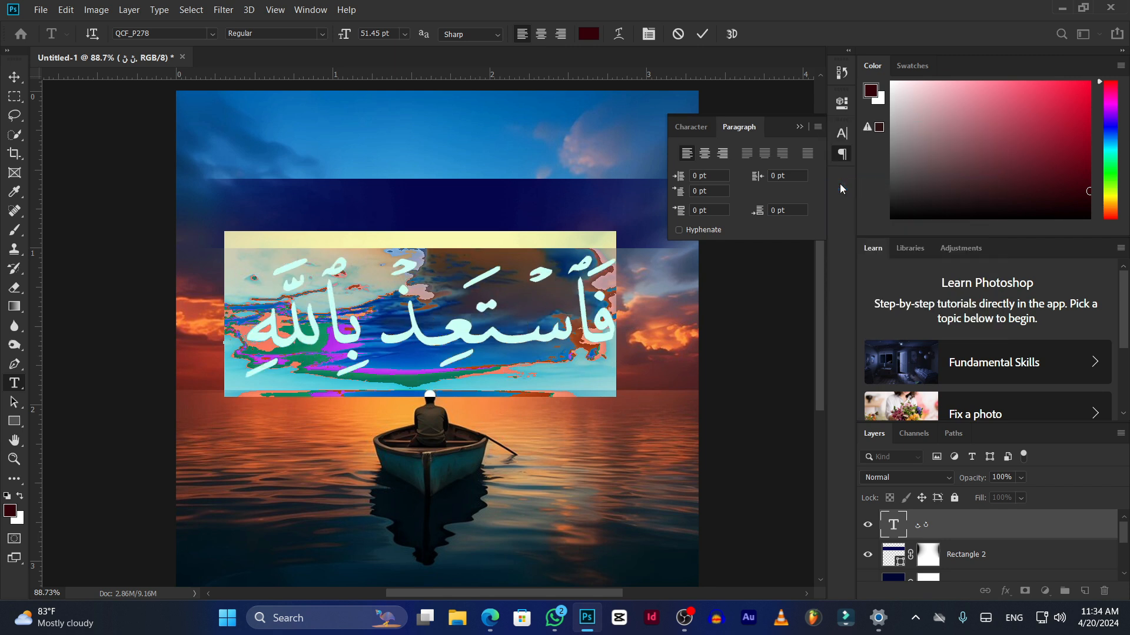
click(800, 127)
click(14, 77)
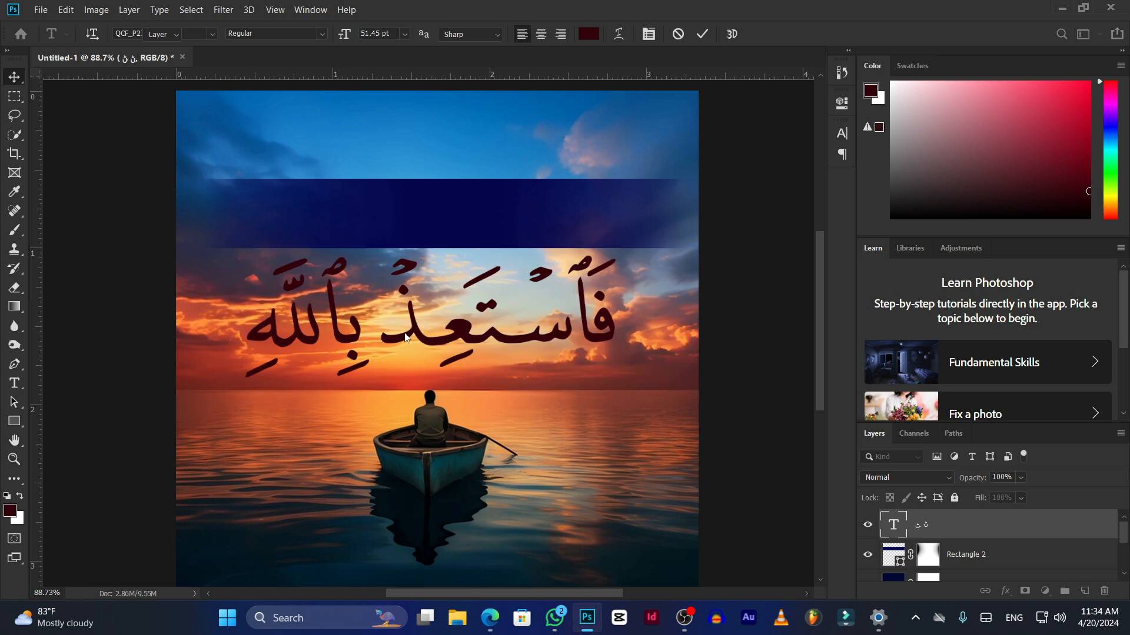
Scale the Arabic text down to about 35.14 pt and arrange it above the title bar, shifting the bar slightly lower.
key(ctrl+t)
drag(420, 232, 419, 284)
drag(442, 369, 458, 154)
click(14, 79)
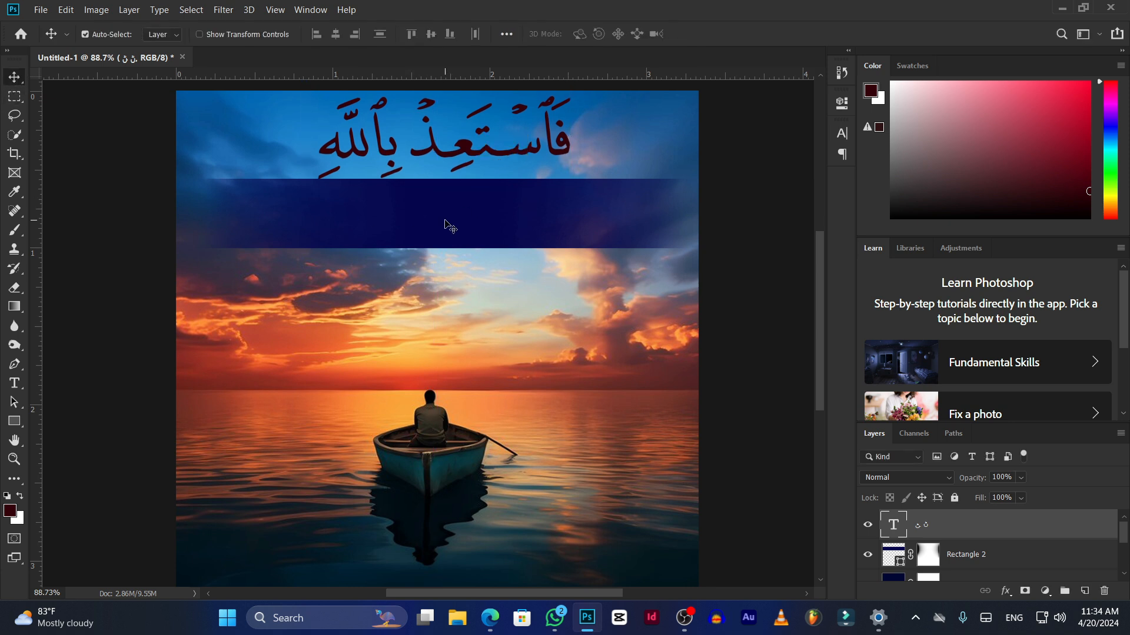
drag(449, 222, 447, 256)
drag(469, 158, 461, 181)
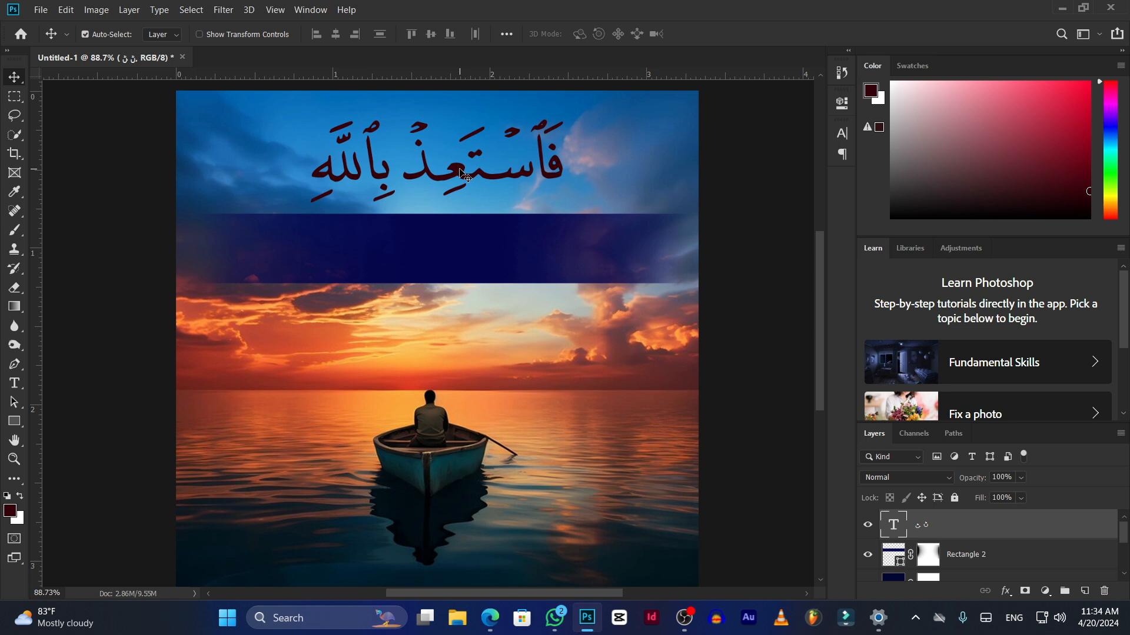
Change the Arabic text's colour to white.
double_click(461, 181)
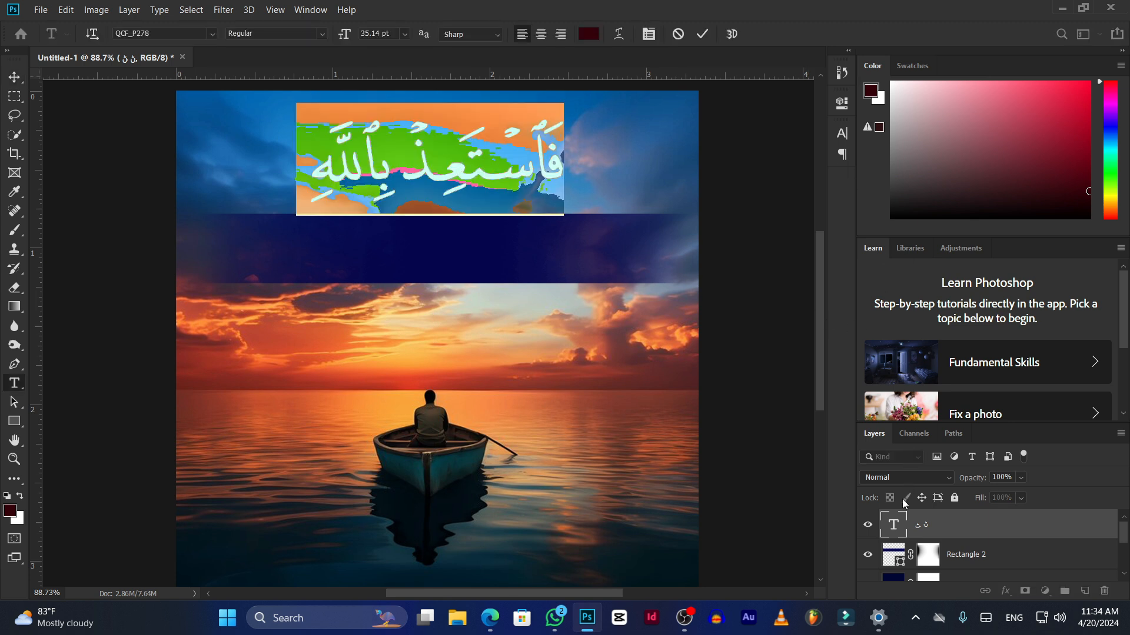
click(923, 251)
click(874, 249)
click(588, 34)
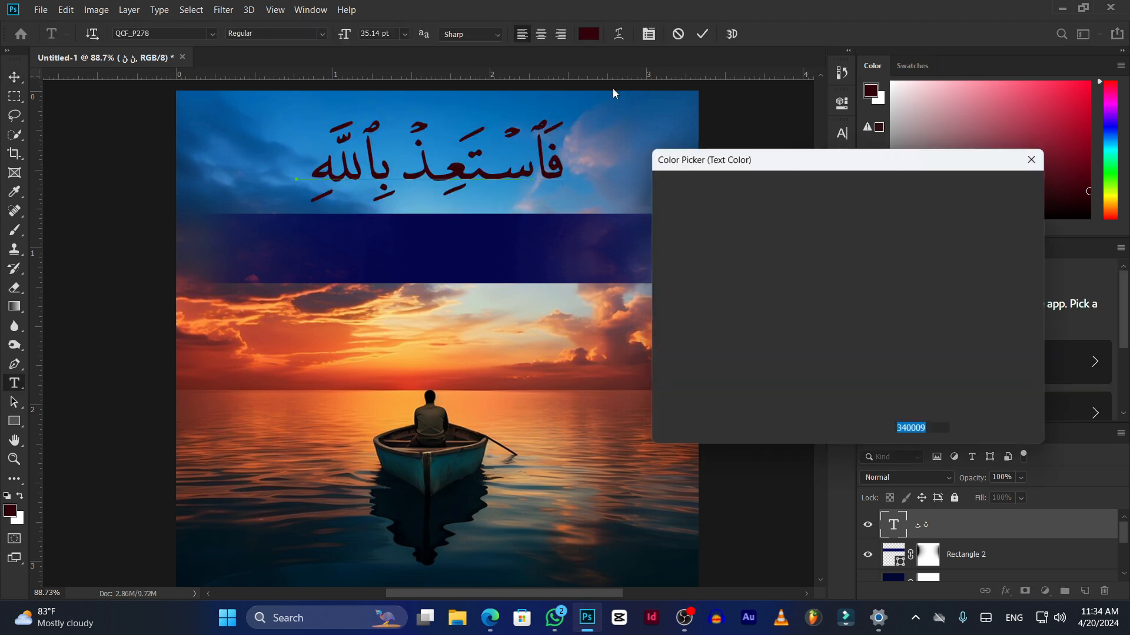
drag(686, 210, 589, 184)
key(Return)
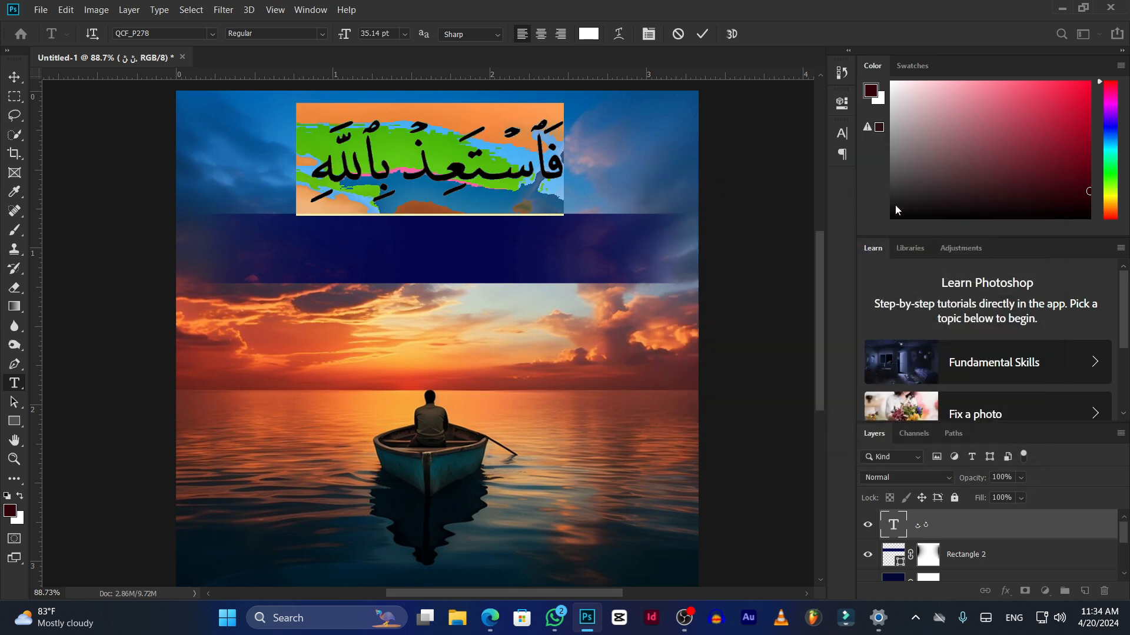
click(14, 77)
drag(462, 182, 461, 184)
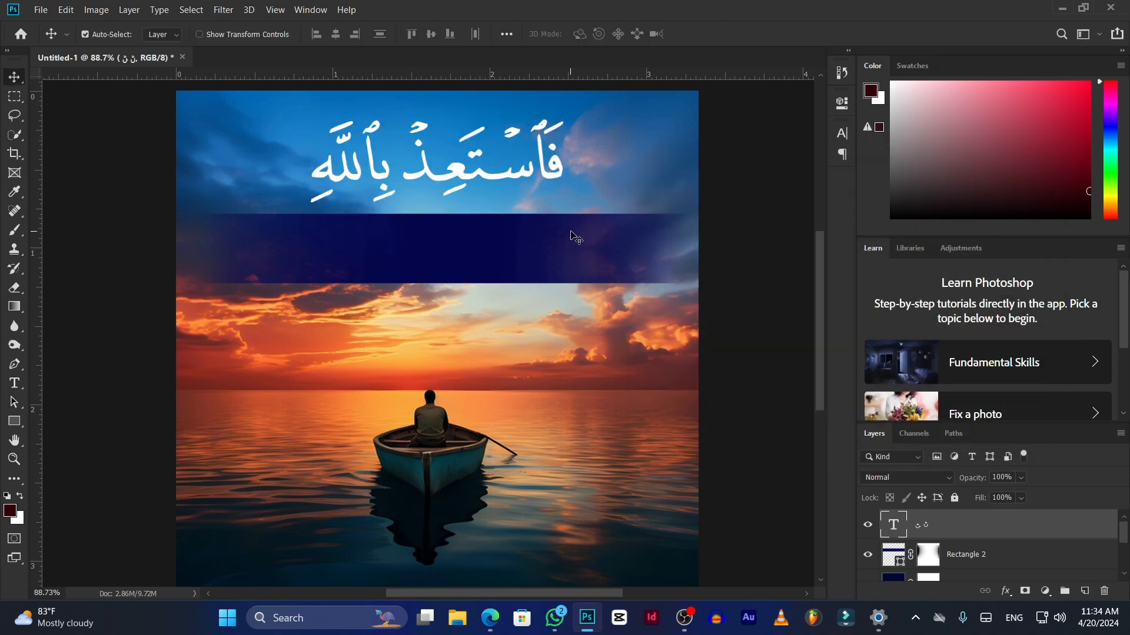
Add an Inner Bevel & Emboss effect with 448% depth and a drop shadow to the Arabic text layer.
right_click(984, 530)
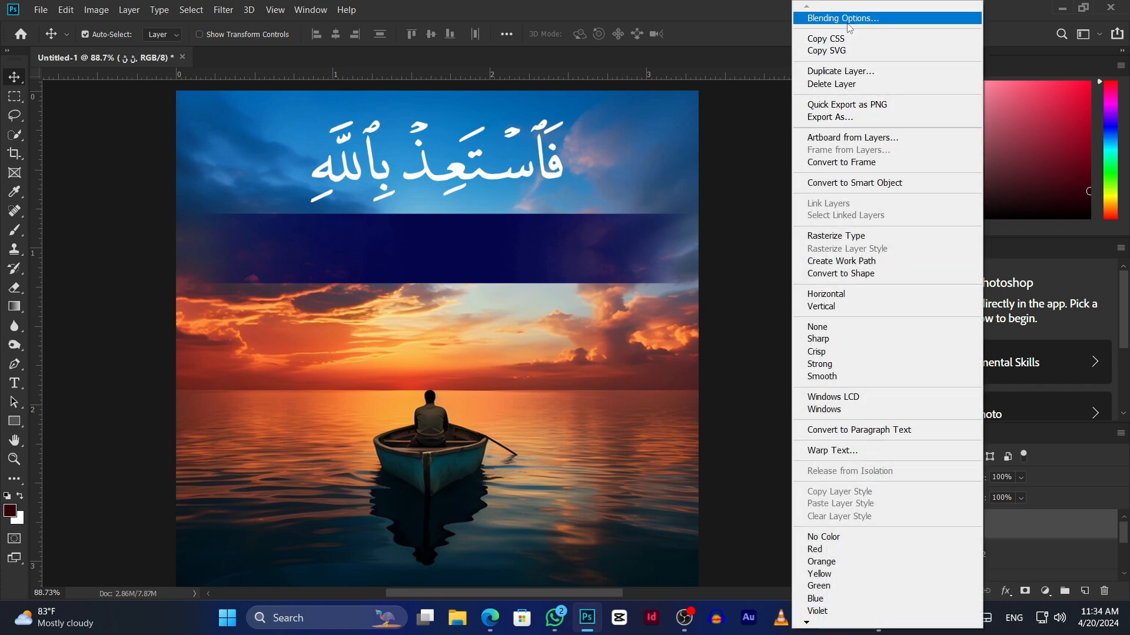
click(1070, 533)
right_click(1037, 531)
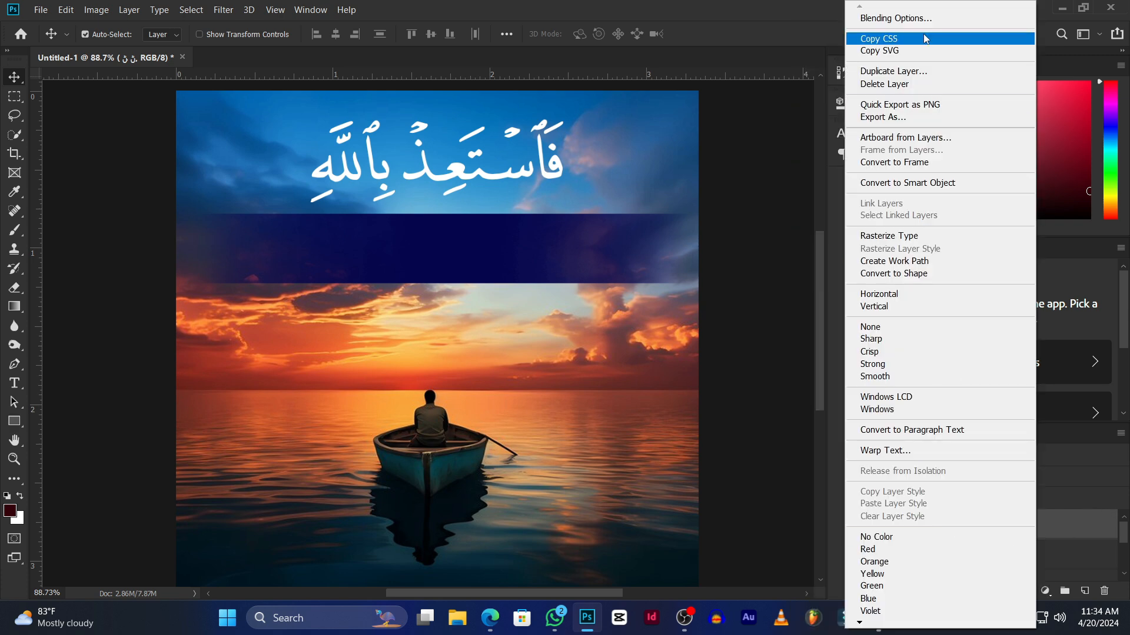
click(901, 20)
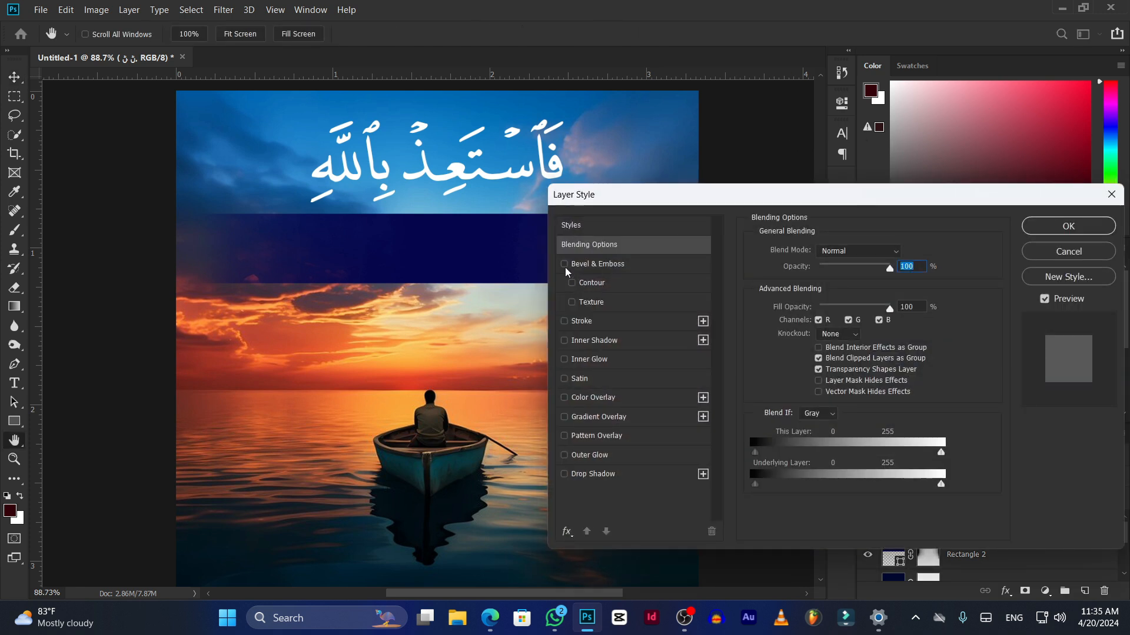
click(564, 265)
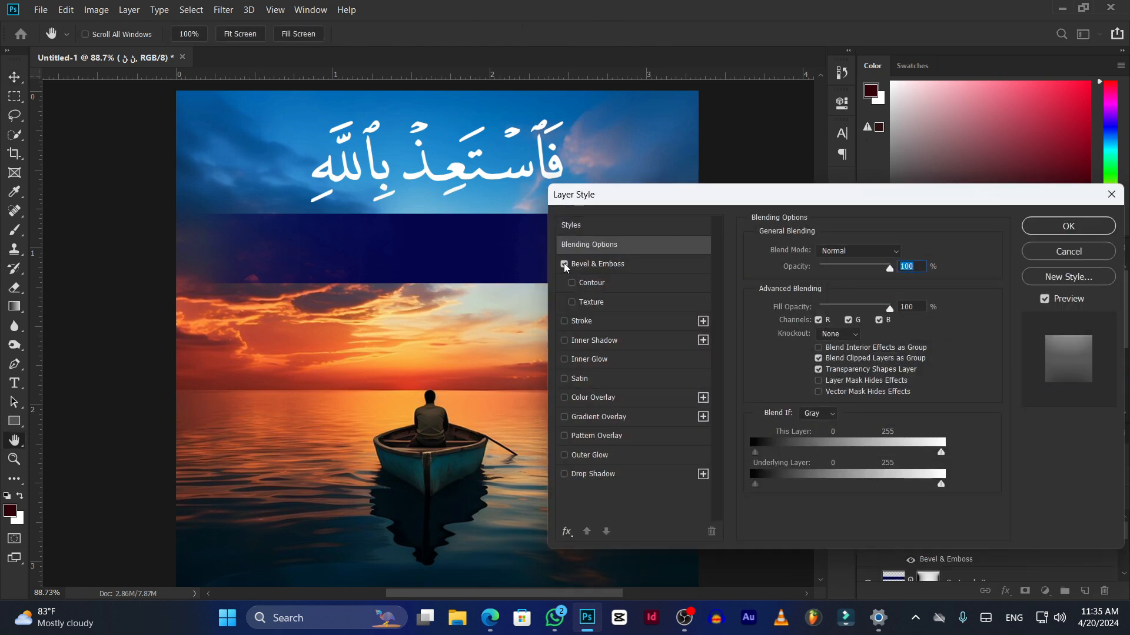
click(601, 272)
drag(819, 285, 845, 292)
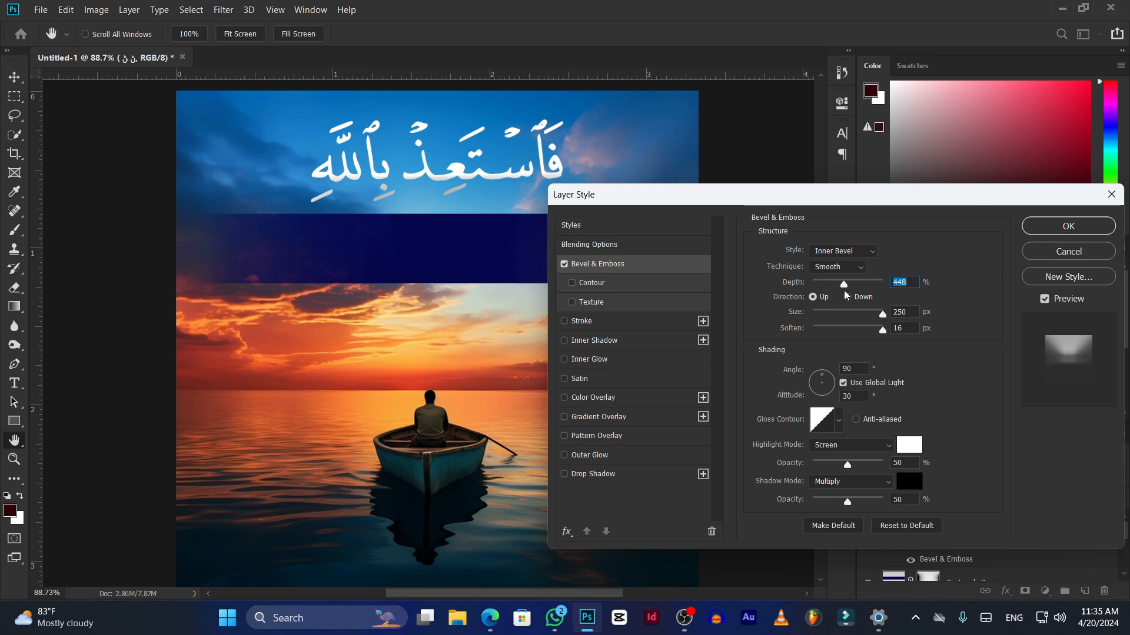
click(564, 474)
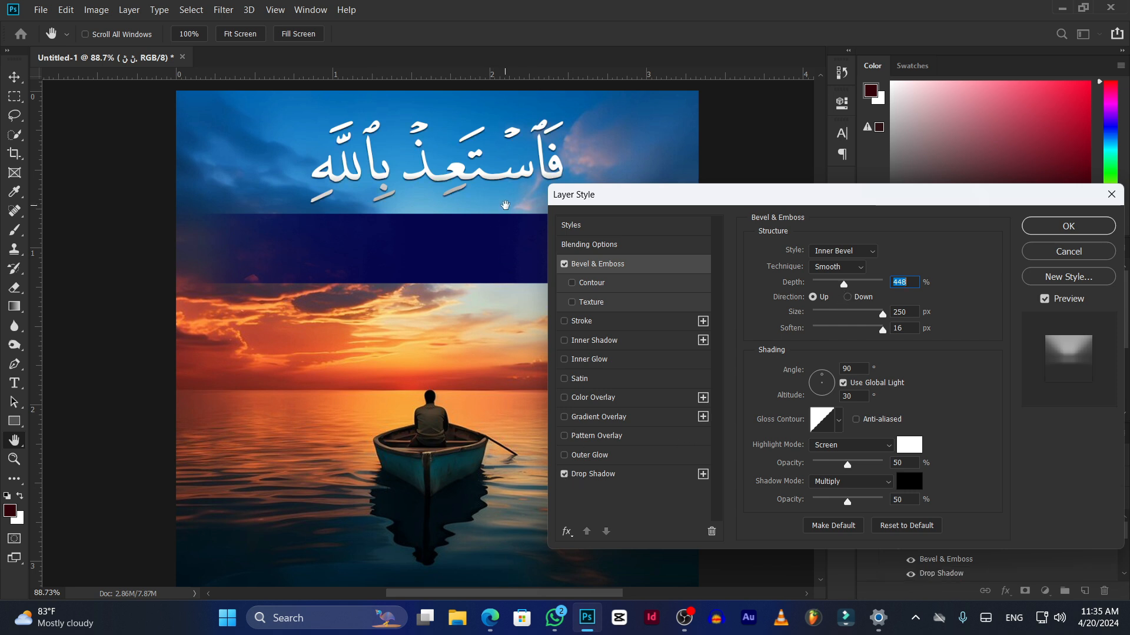
Examine the Arabic text styling of the posts in the Zikrullah TV YouTube community feed, then return to Photoshop's layer style settings.
click(491, 618)
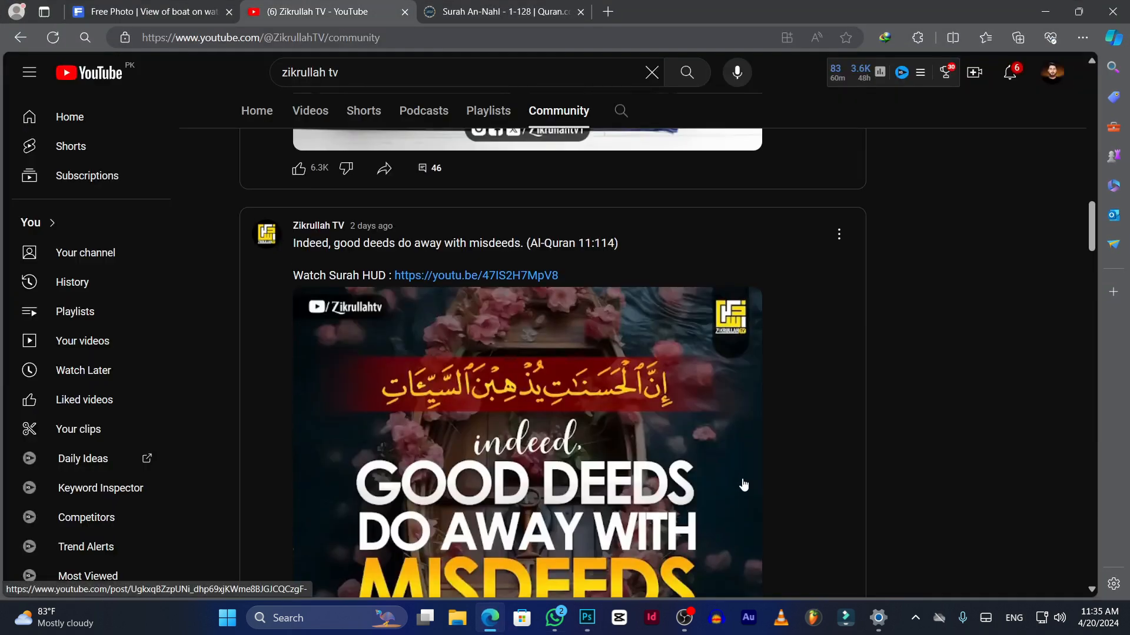
scroll(743, 485, up, 20)
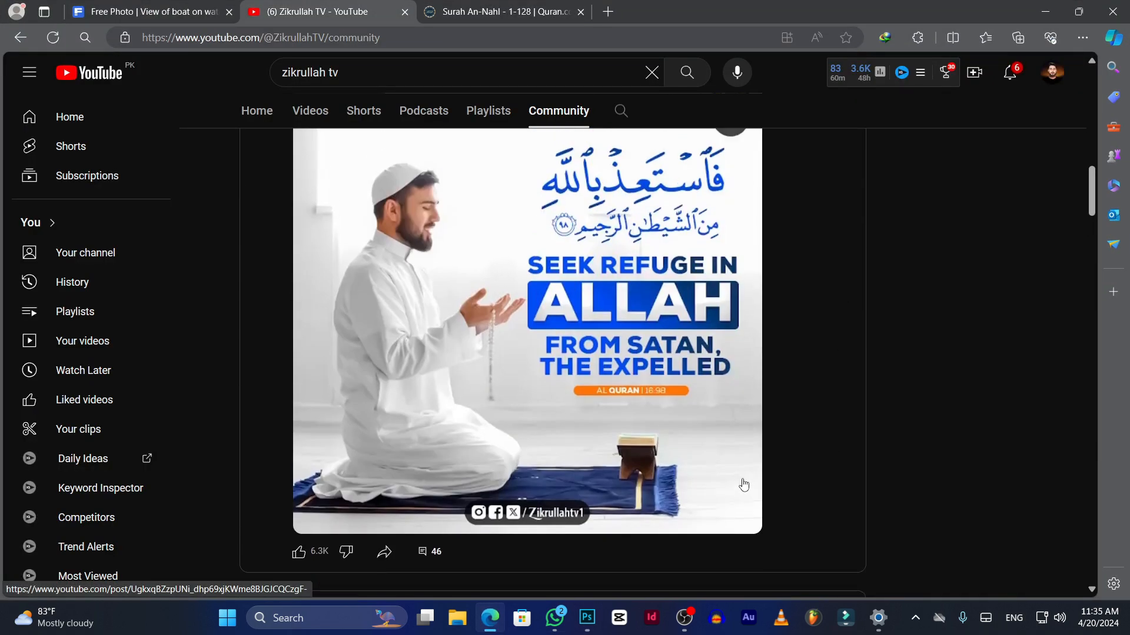
scroll(648, 320, down, 14)
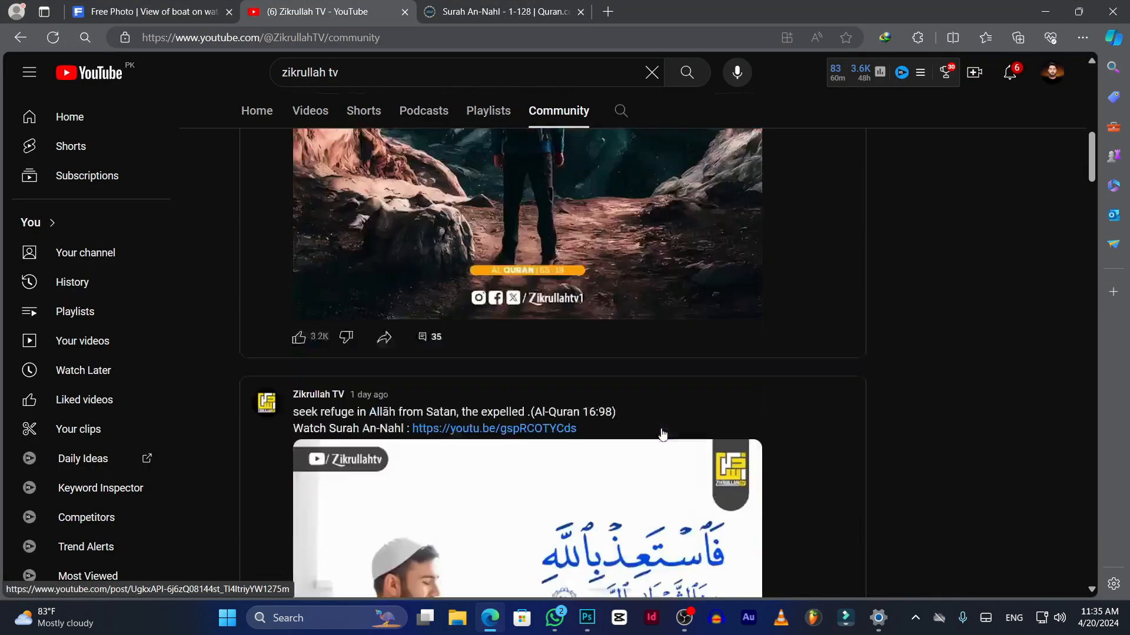
scroll(624, 465, up, 6)
scroll(619, 468, down, 20)
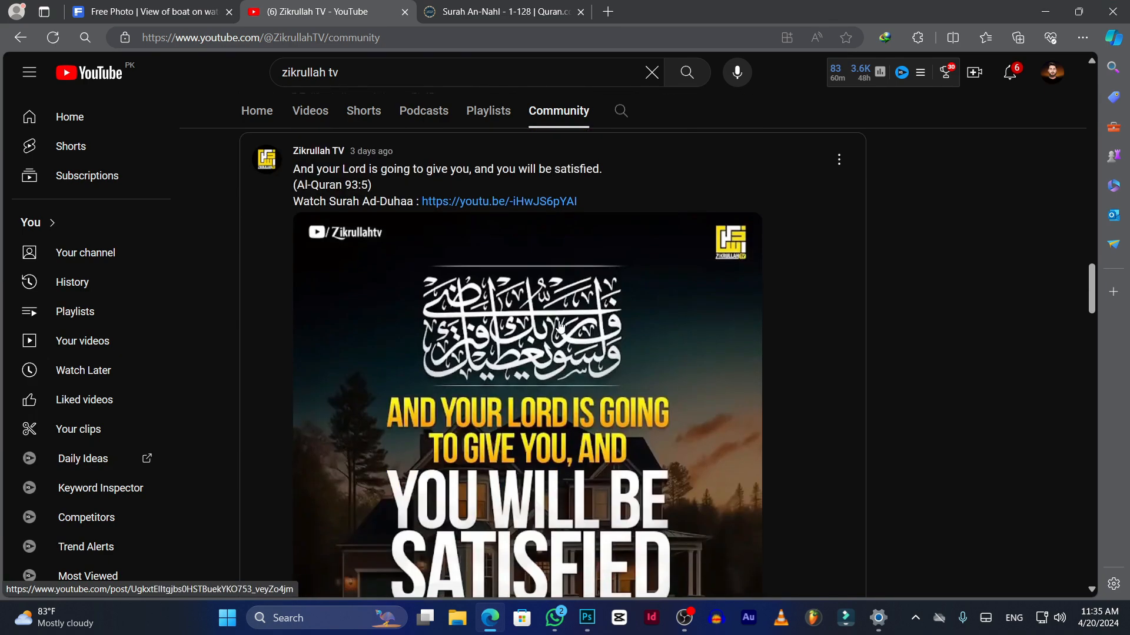
scroll(546, 330, down, 9)
scroll(547, 336, down, 8)
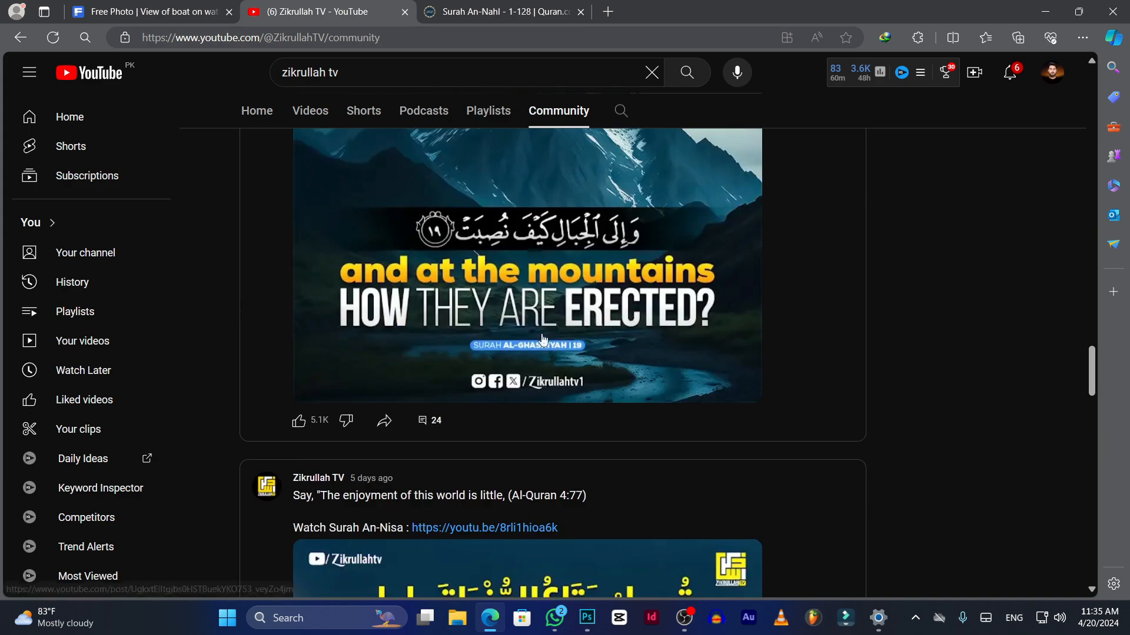
scroll(589, 410, up, 15)
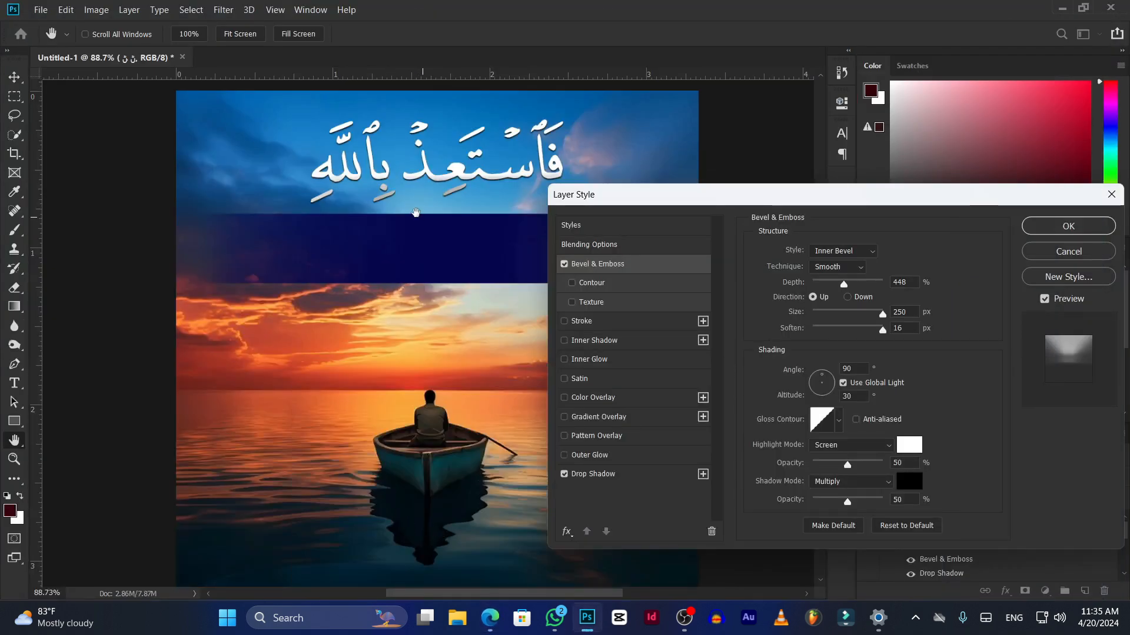
click(490, 617)
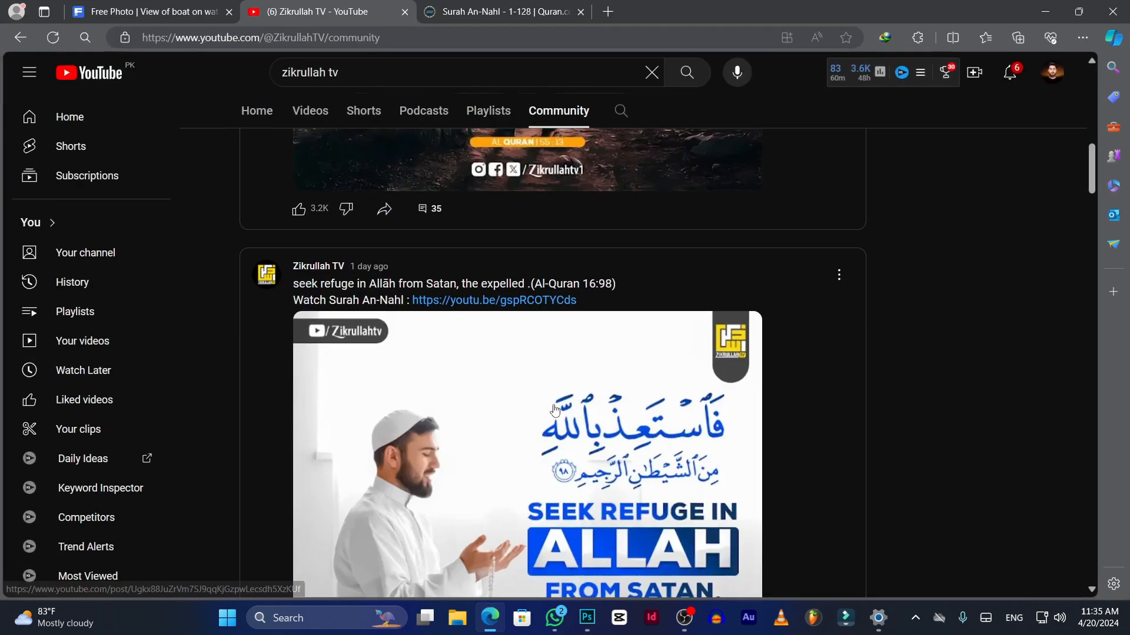
scroll(532, 377, up, 8)
click(1077, 12)
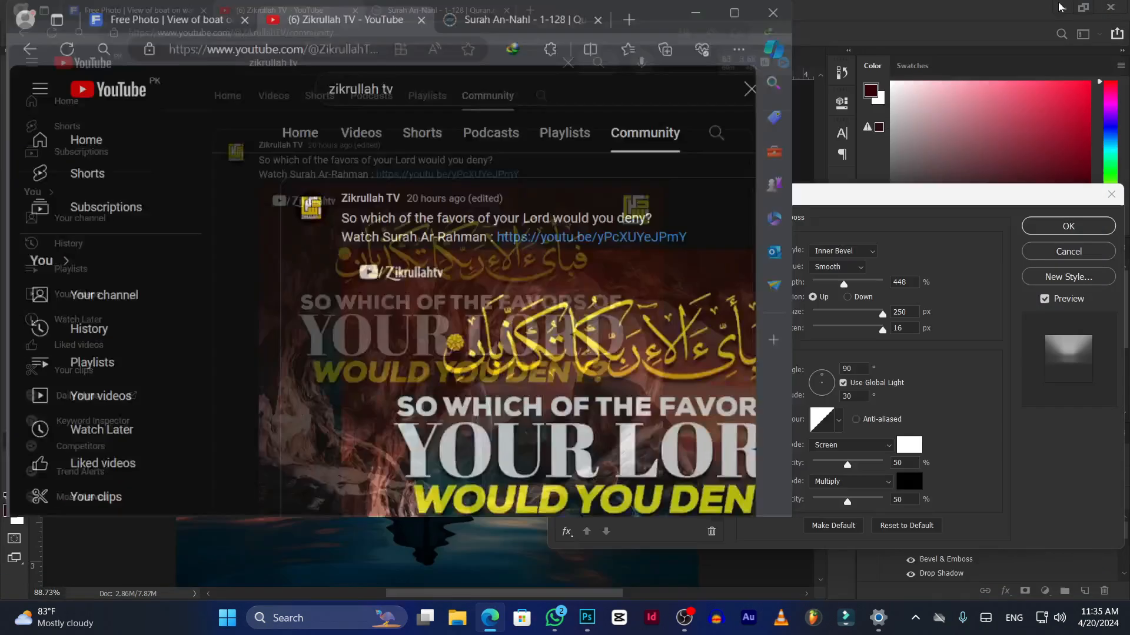
click(769, 416)
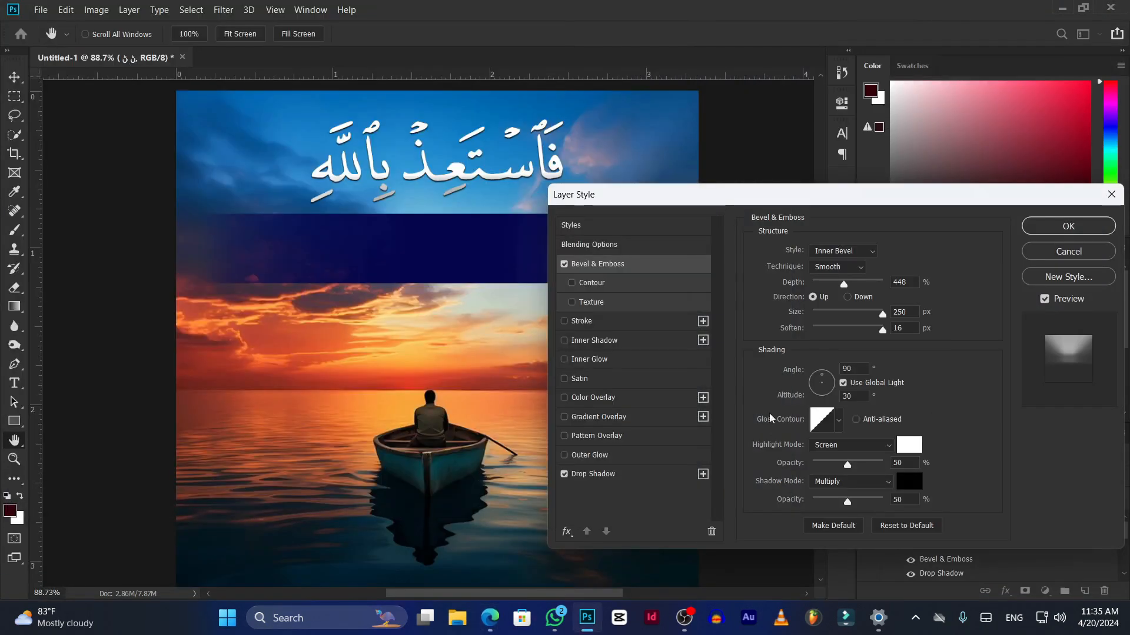
Try the Orange, Yellow, Orange preset as a gradient overlay on the Arabic text and compare it with the YouTube reference post.
click(565, 417)
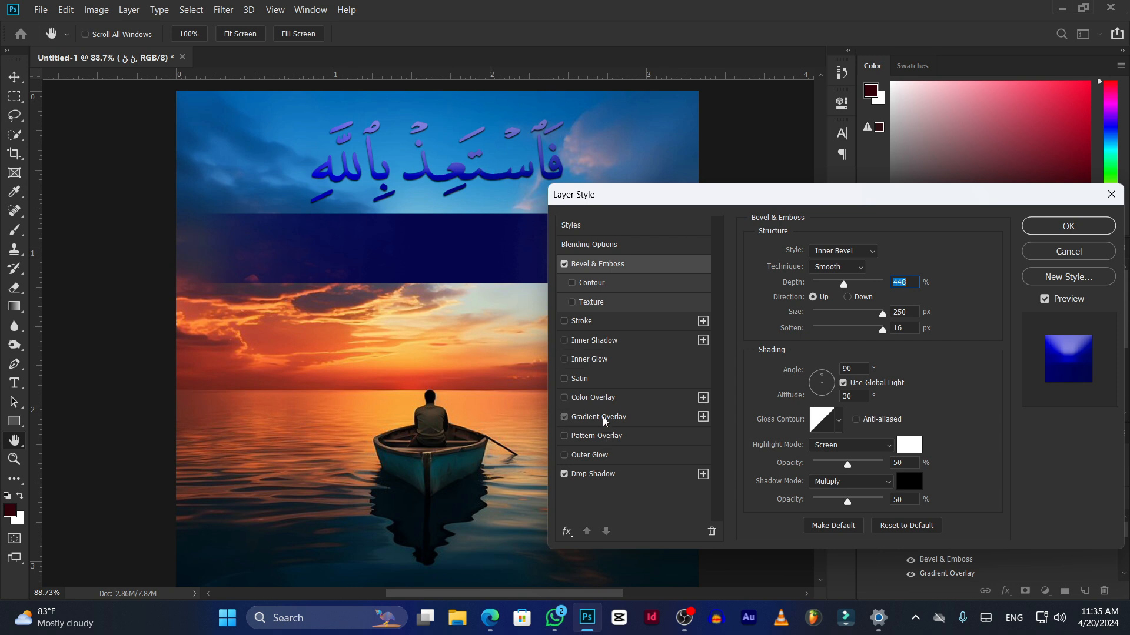
click(604, 419)
click(839, 287)
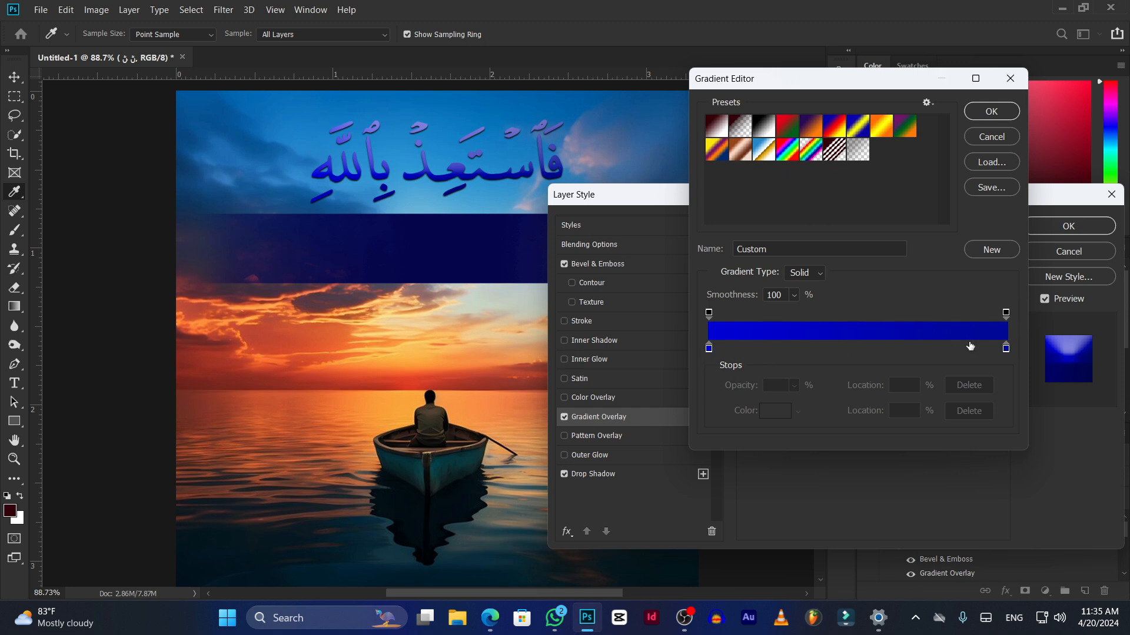
click(886, 126)
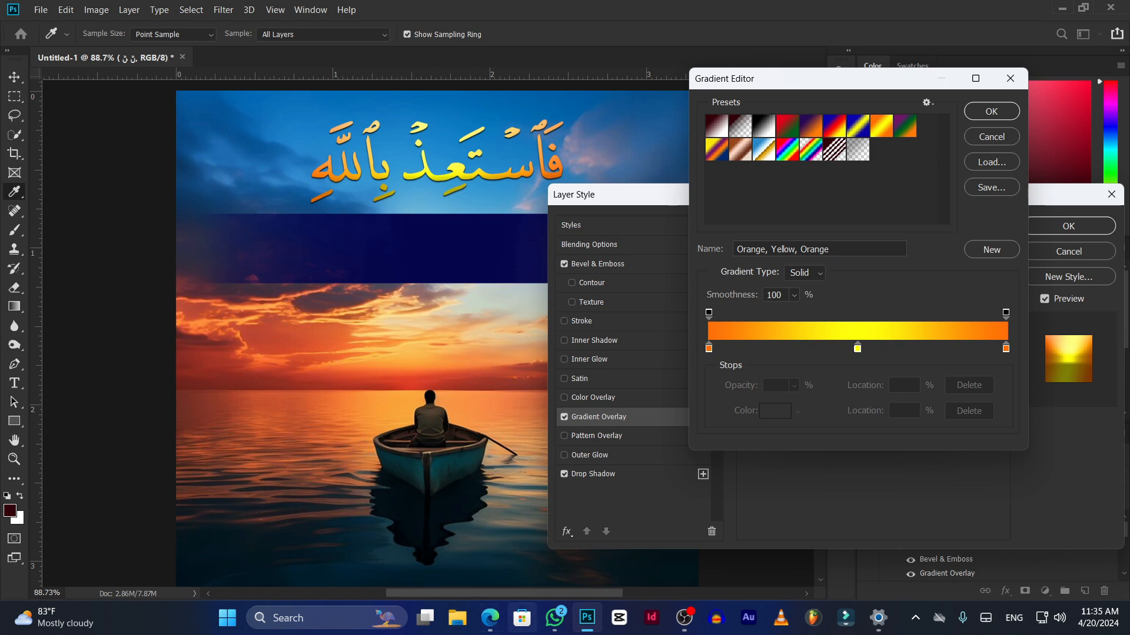
click(490, 618)
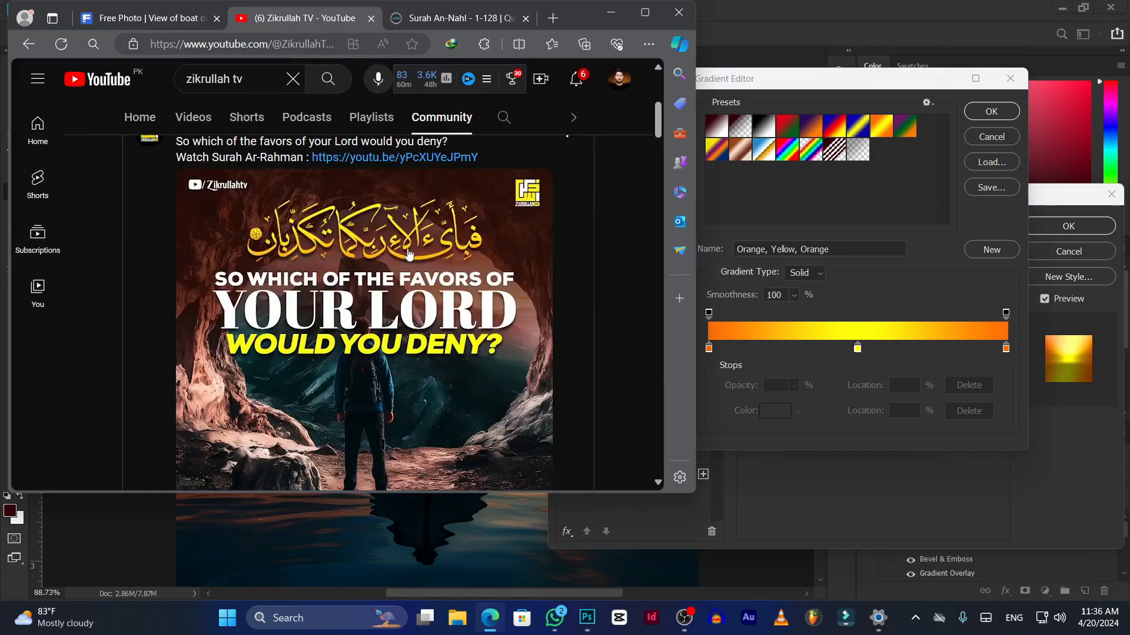
click(611, 12)
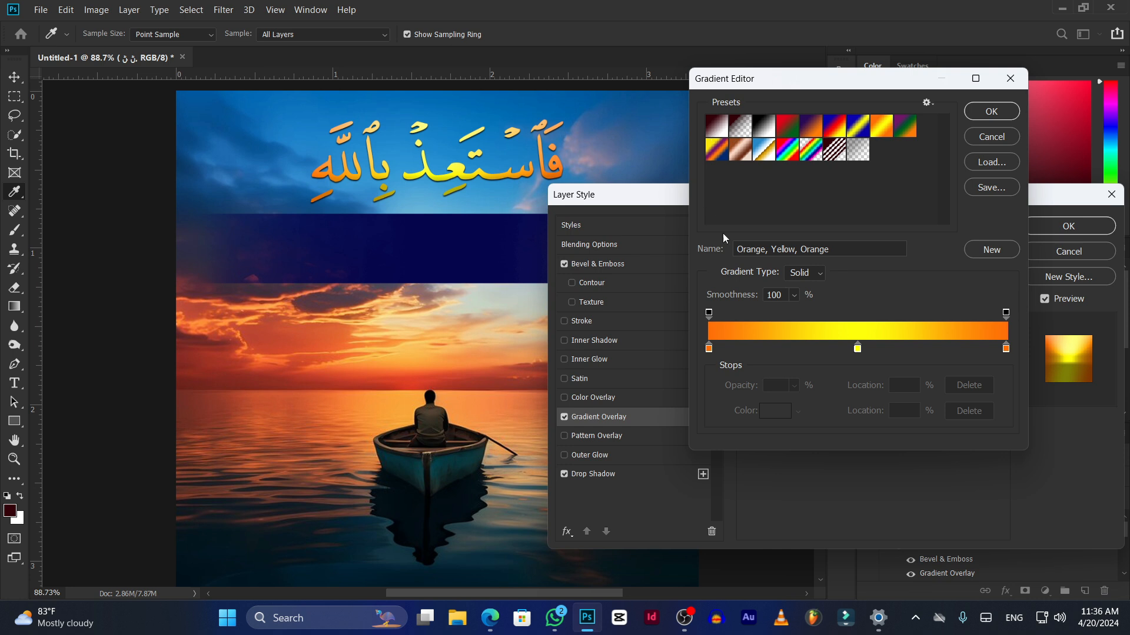
Undo the gradient preset choice and turn off the Arabic text's Gradient Overlay effect.
key(ctrl+z)
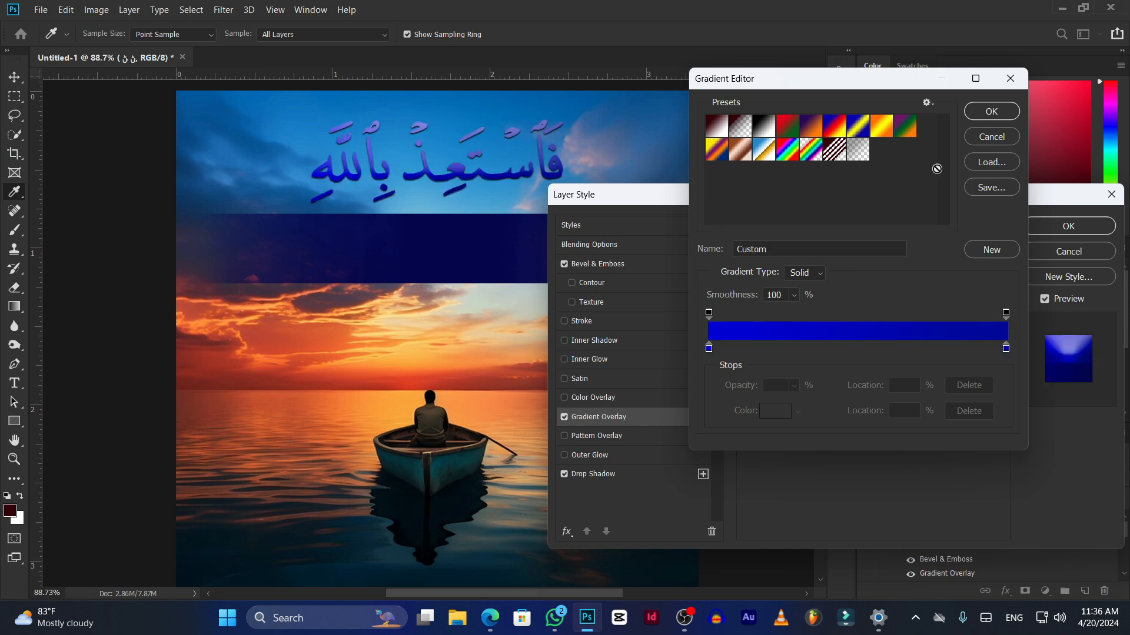
click(984, 138)
click(564, 417)
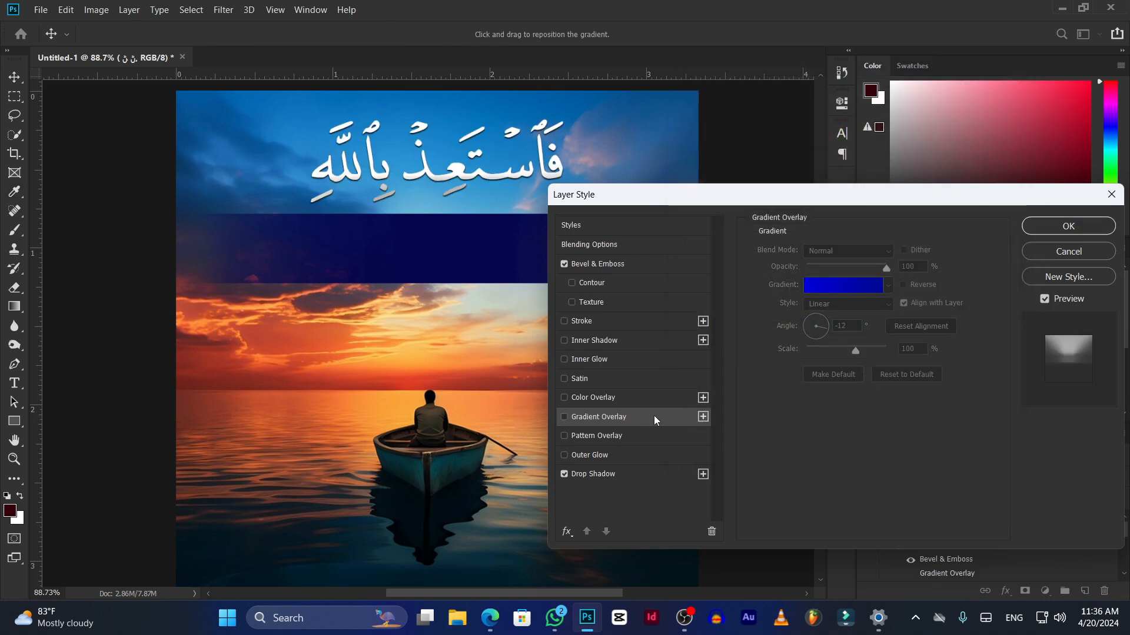
Apply the Arabic text's layer style settings, and switch to the browser's Surah An-Nahl page on Quran.com in Reading view.
click(1069, 227)
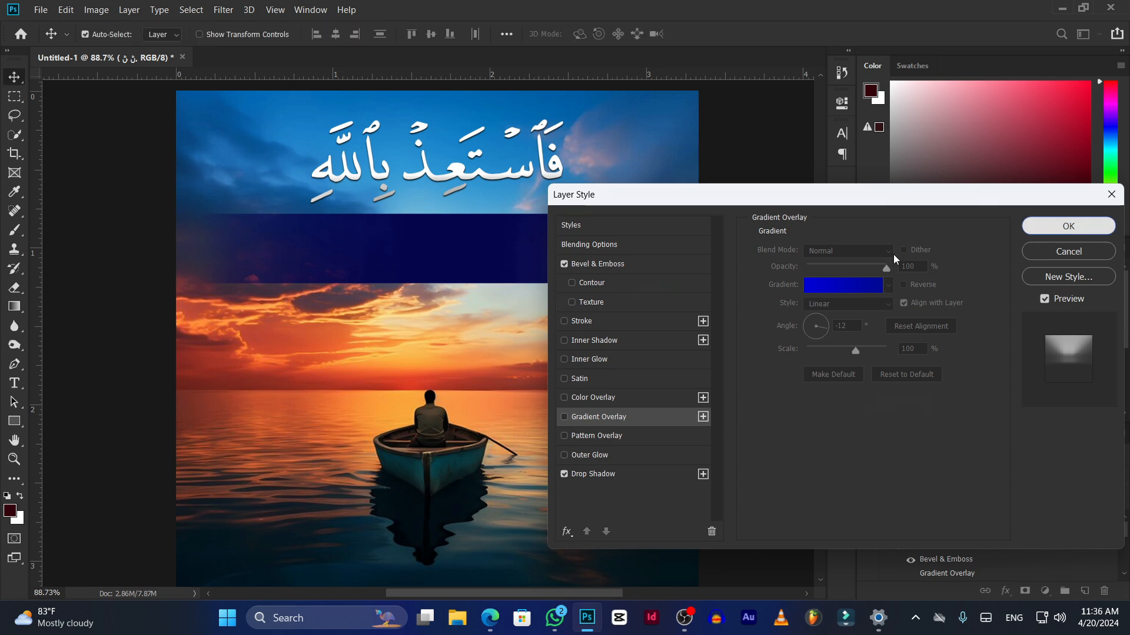
drag(457, 176, 458, 175)
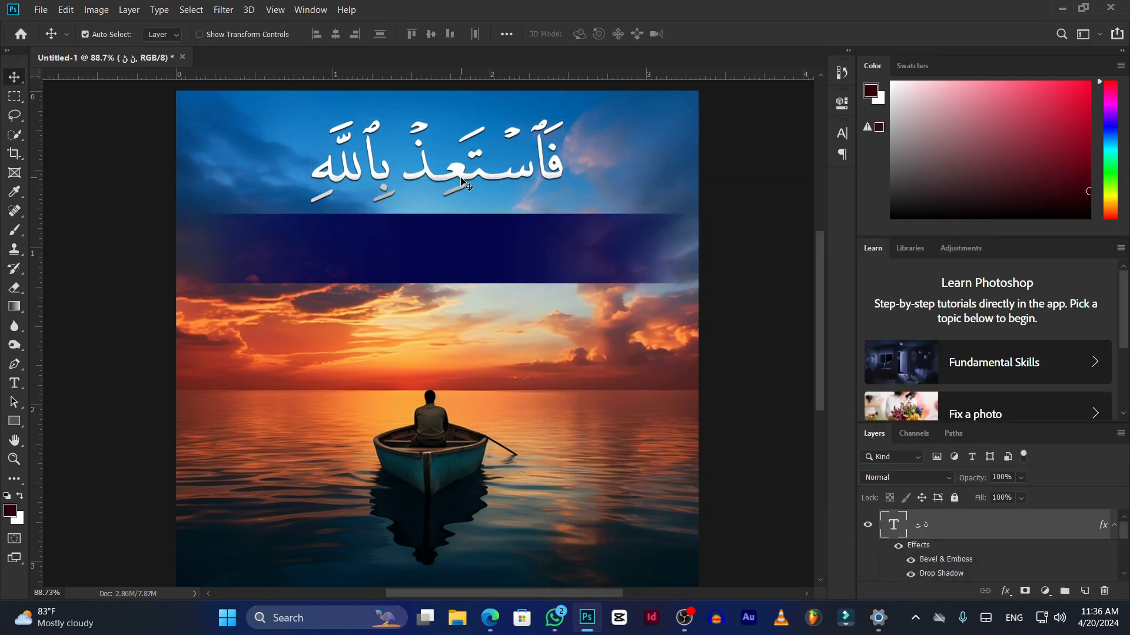
click(490, 618)
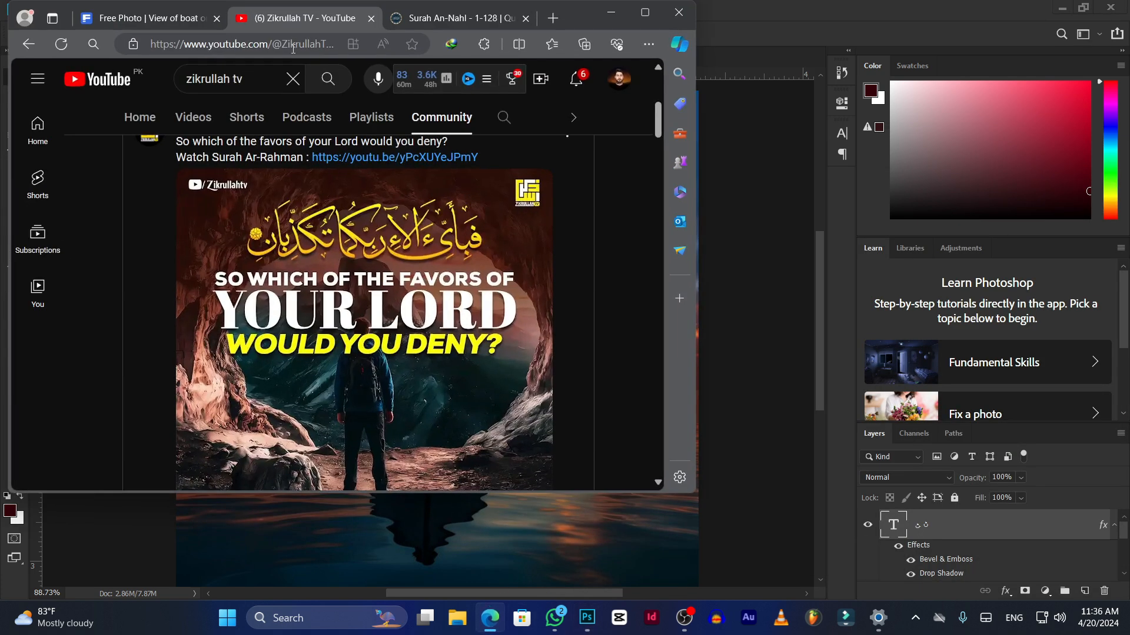
click(465, 15)
click(639, 10)
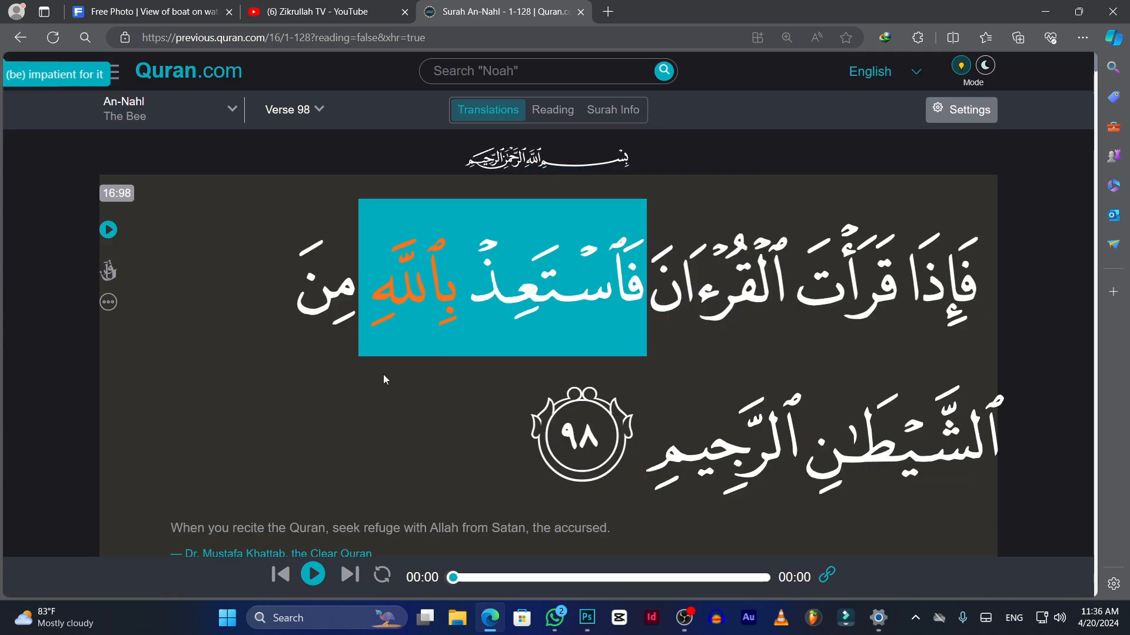
click(537, 118)
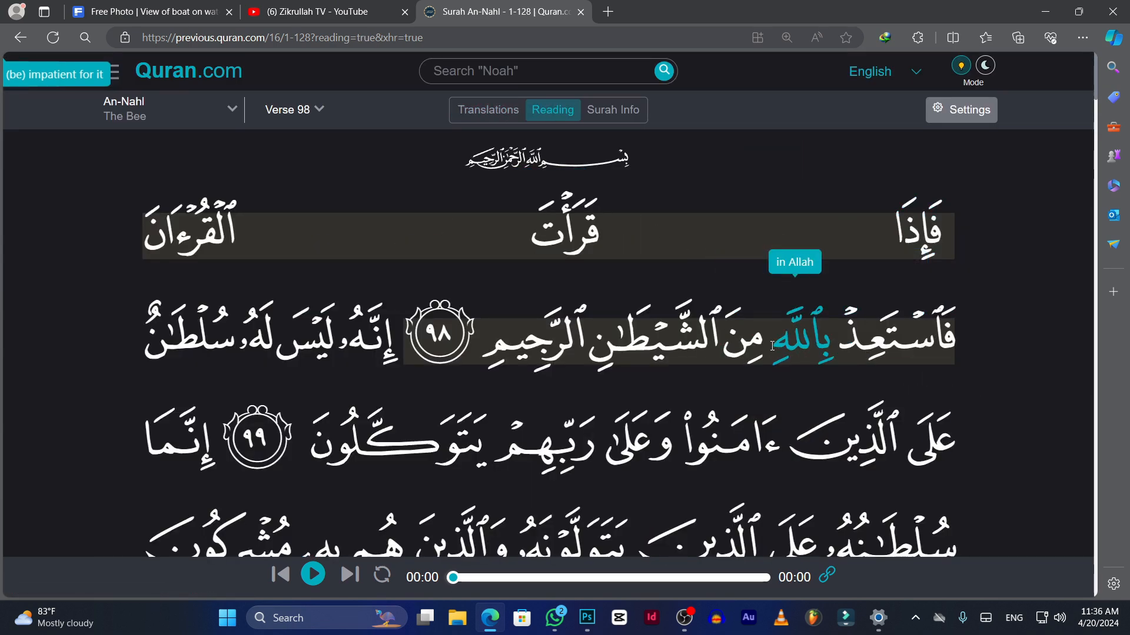
Copy the closing words of verse 98, including its verse number ornament, and return to Photoshop.
mouse_move(772, 346)
mouse_down()
mouse_move(412, 340)
mouse_move(469, 335)
mouse_up()
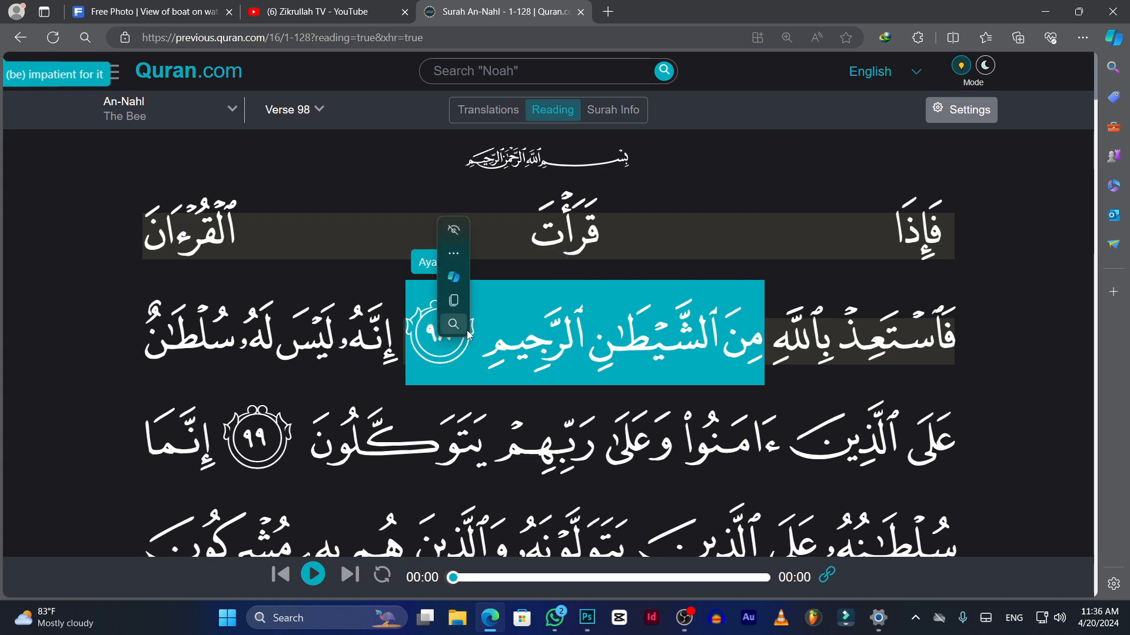
click(466, 332)
right_click(467, 335)
click(523, 58)
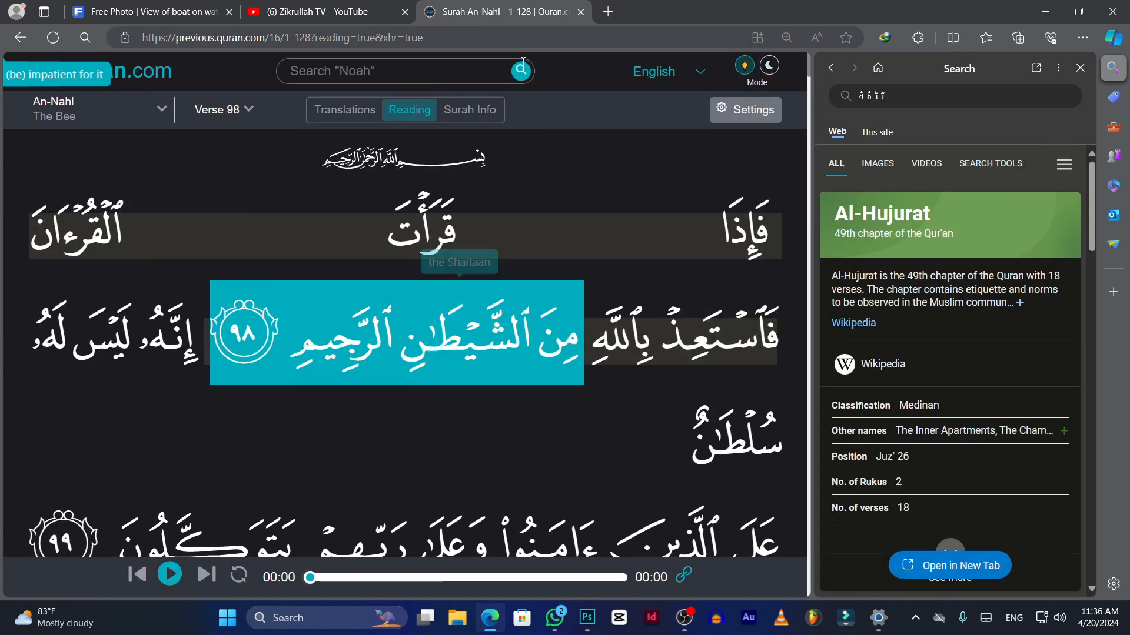
click(1080, 68)
click(1045, 12)
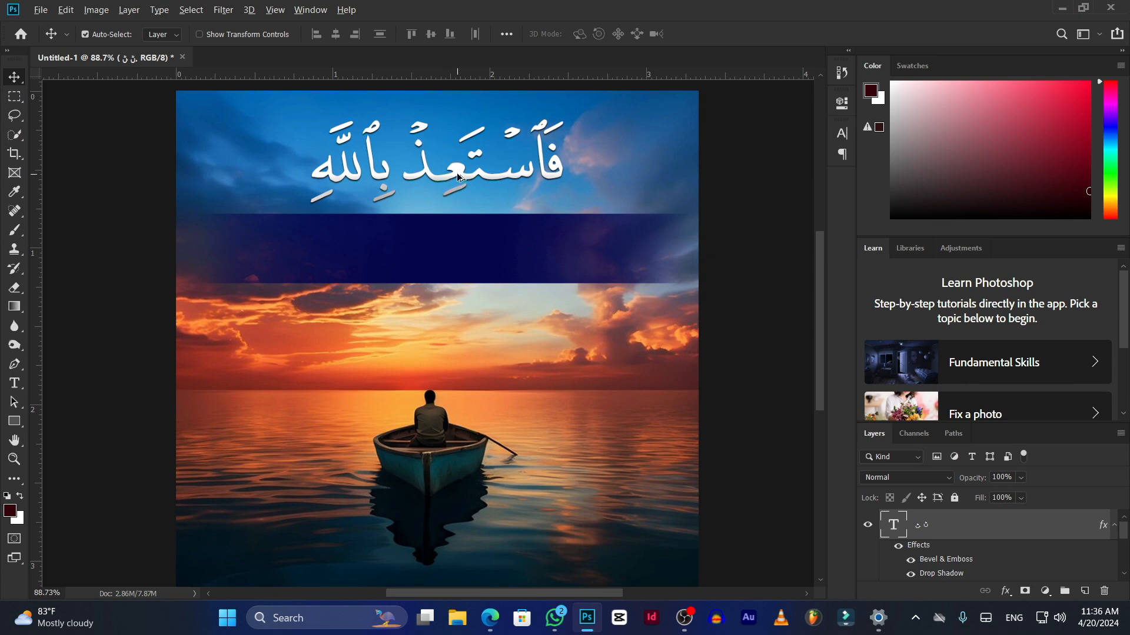
Duplicate the Arabic text layer down onto the dark blue bar and replace its text with the copied end of the verse.
drag(458, 174, 452, 272)
key(t)
double_click(451, 267)
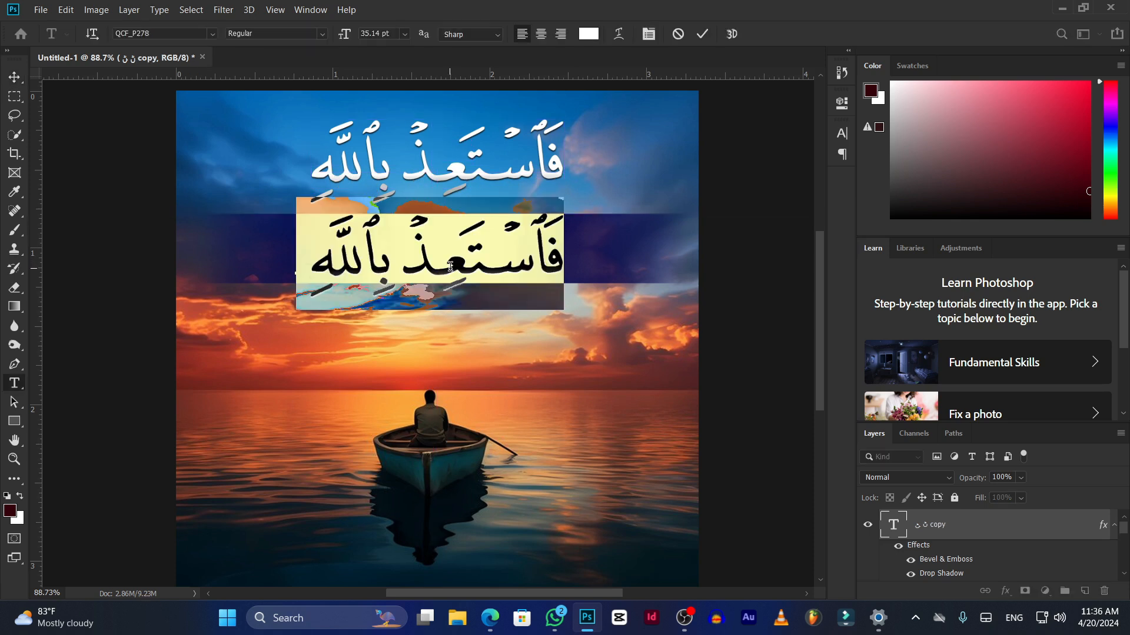
key(ctrl+v)
click(14, 77)
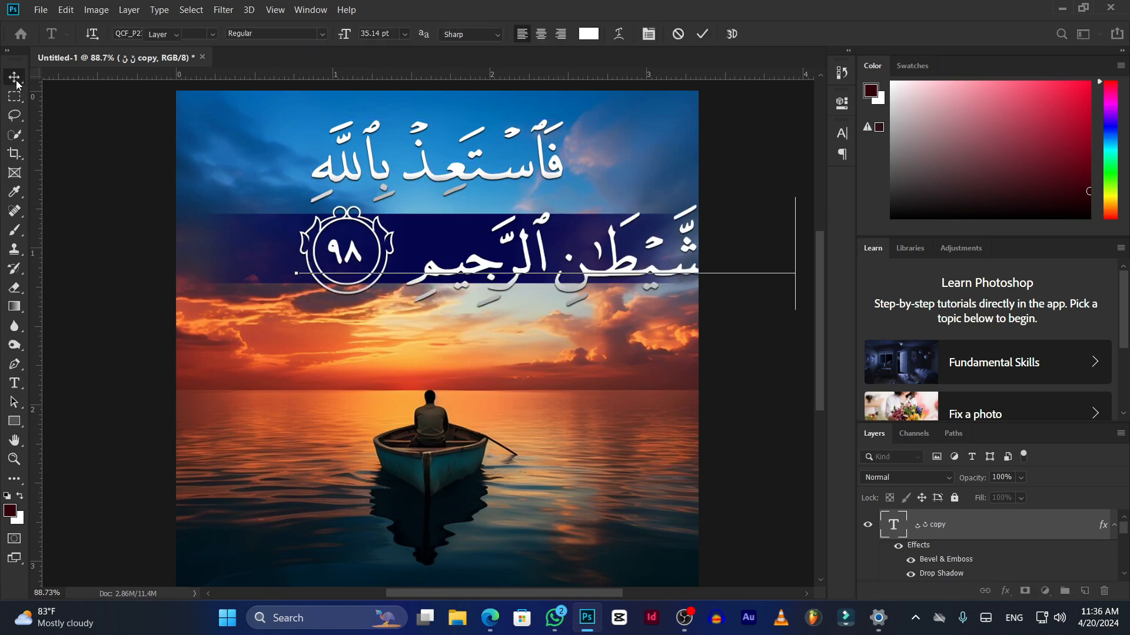
Scale the second Arabic line to 54.33%, center it in the blue bar, and nudge the first line slightly down.
key(ctrl+t)
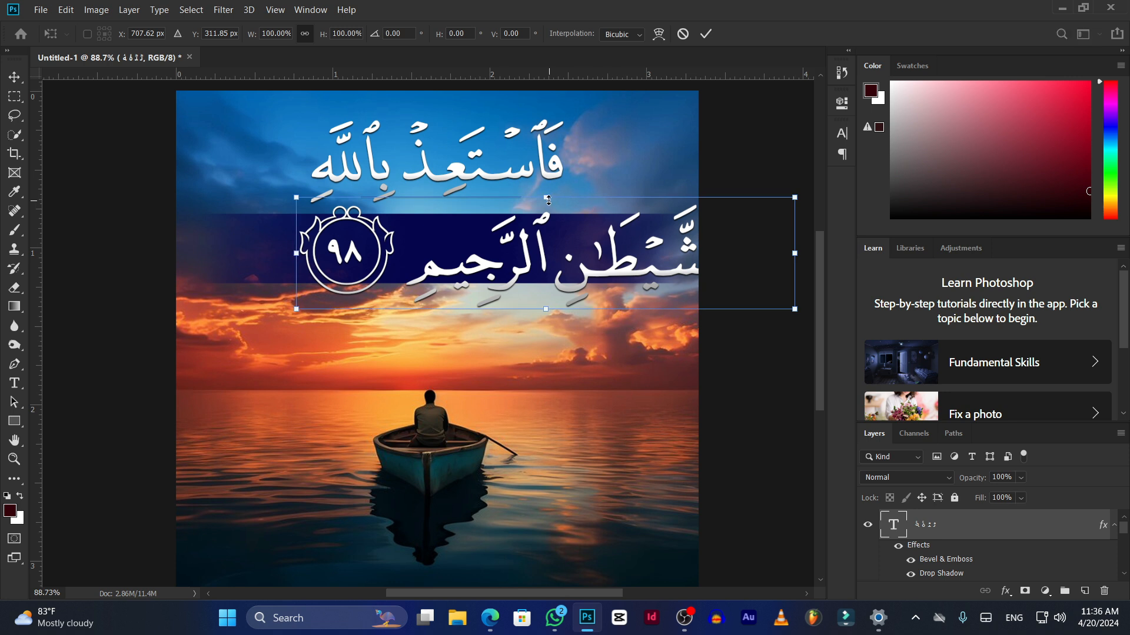
drag(547, 205, 534, 248)
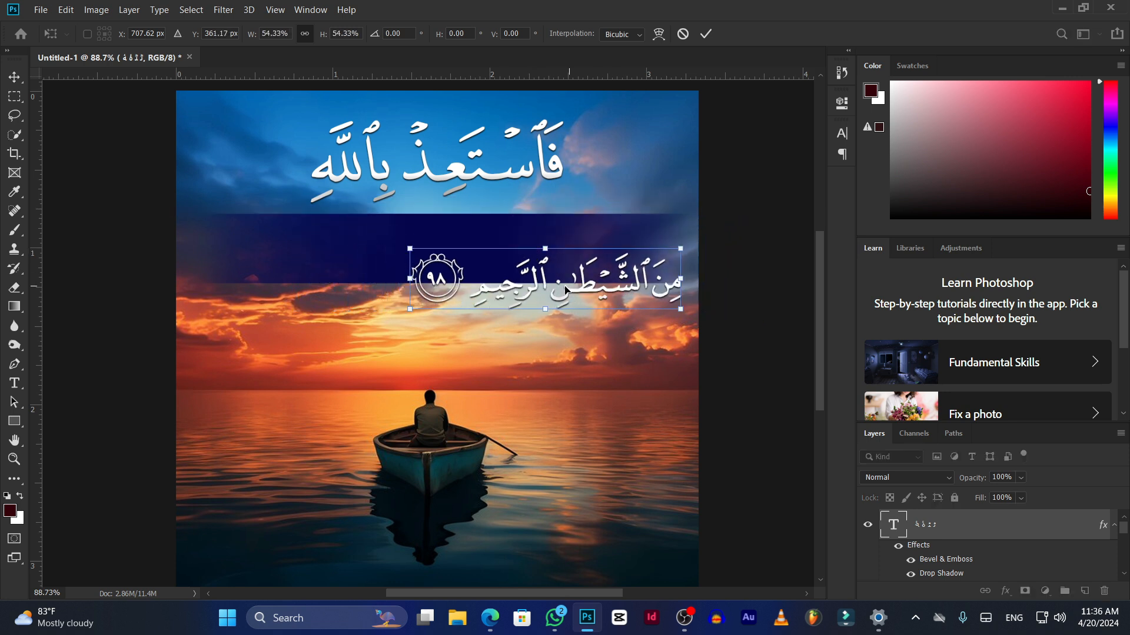
drag(572, 288, 457, 259)
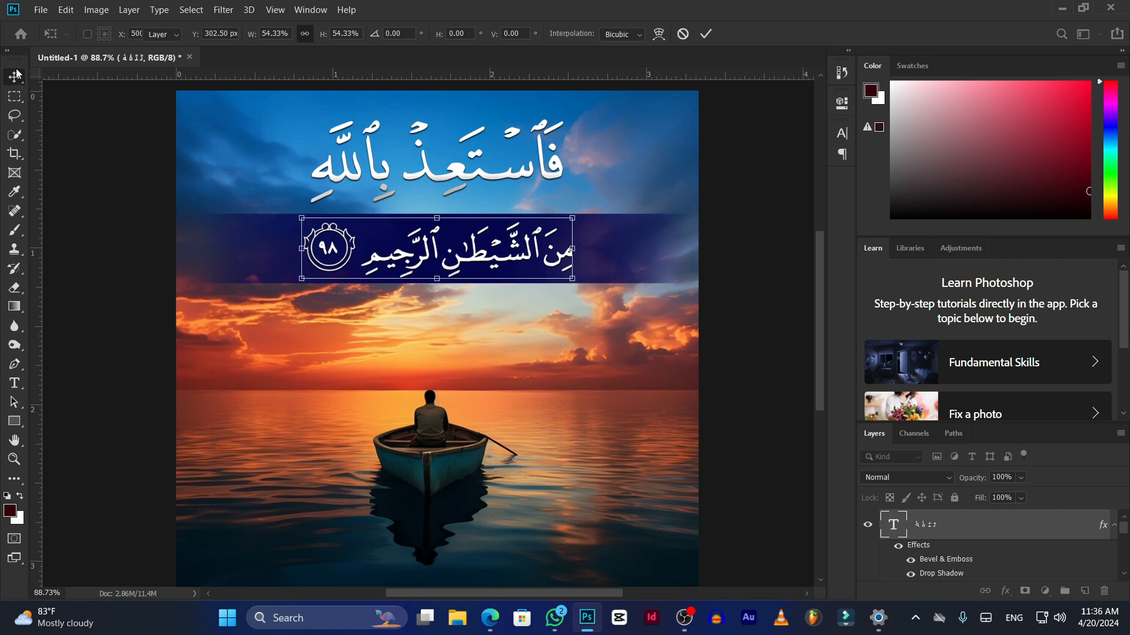
key(Return)
drag(453, 169, 457, 177)
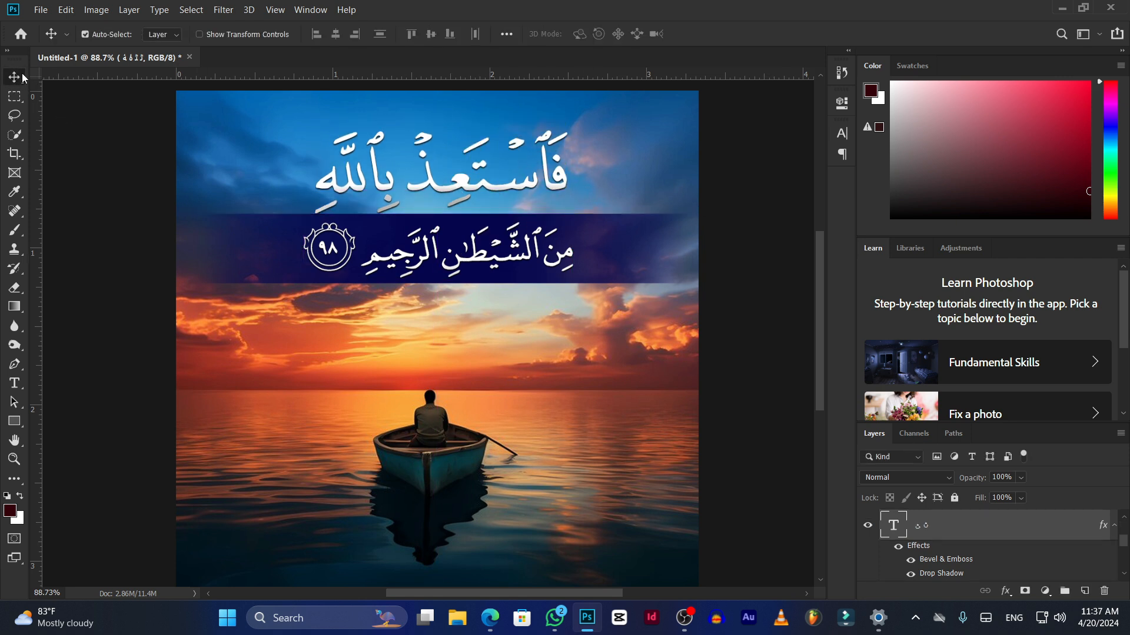
click(542, 418)
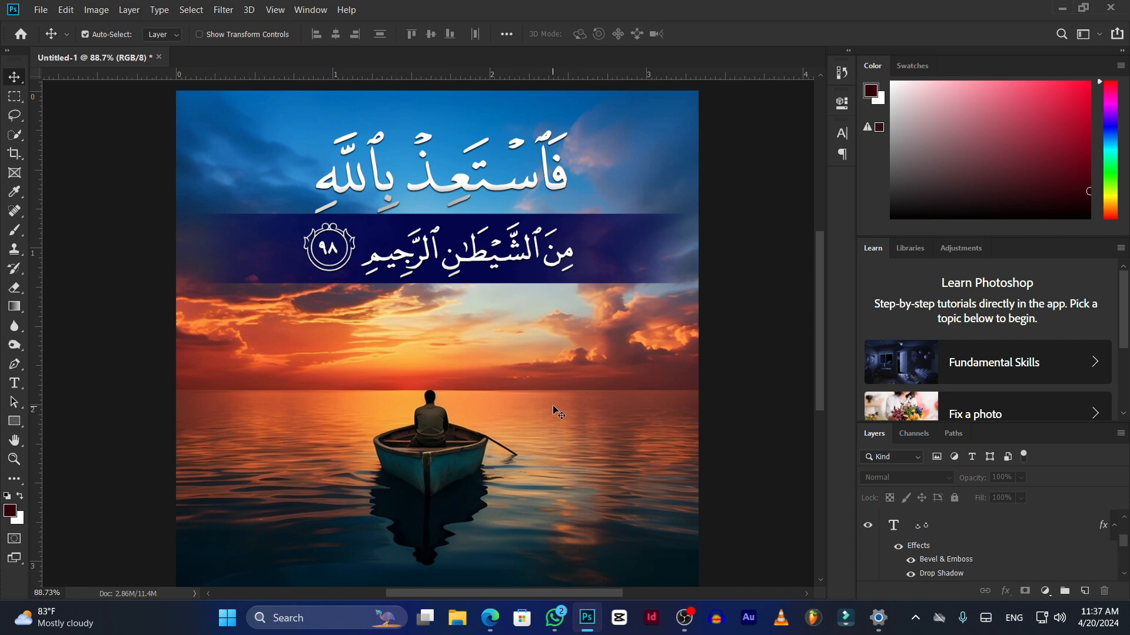
Check the Zikrullah TV reference post for verse 16:98, and copy "seek refuge" from the Saheeh International translation on Quran.com.
click(490, 618)
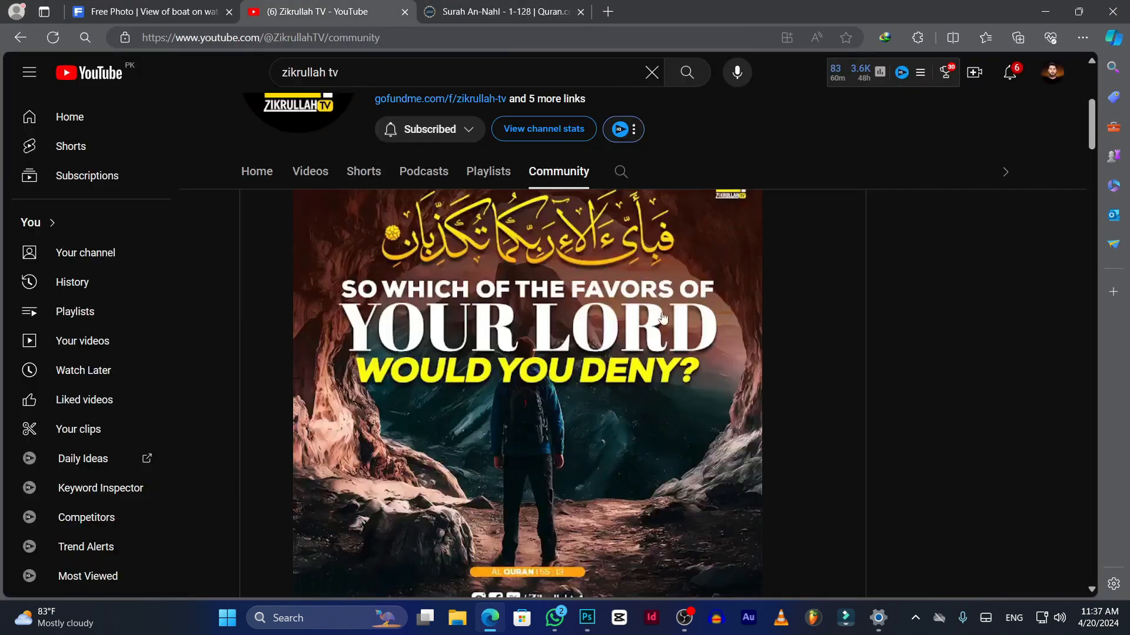
scroll(799, 359, down, 7)
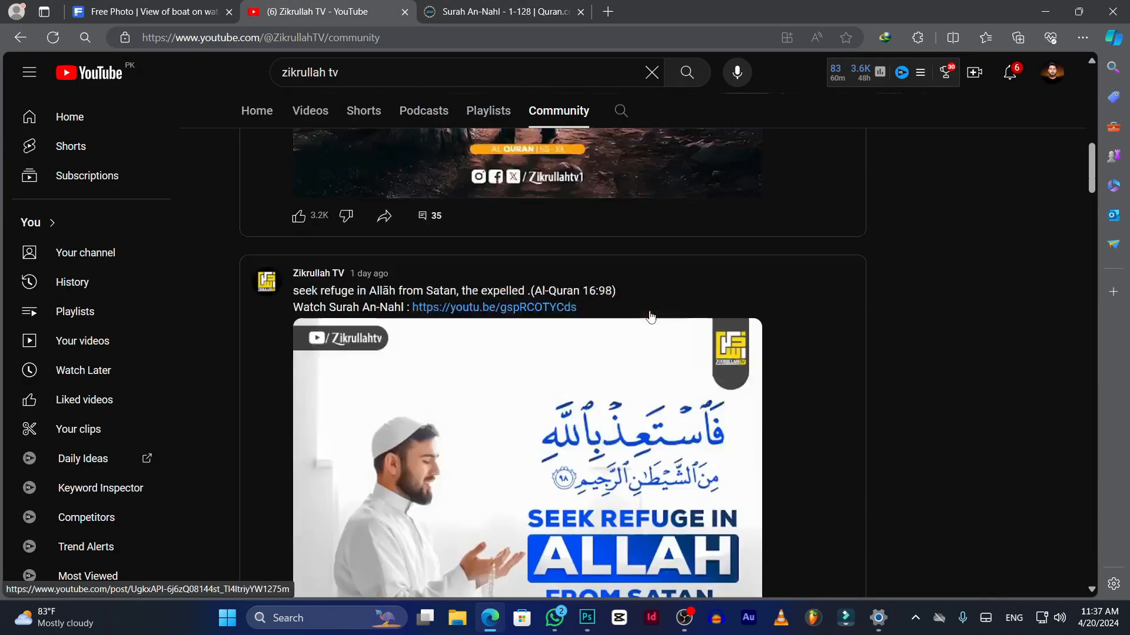
scroll(651, 317, down, 5)
scroll(653, 329, up, 3)
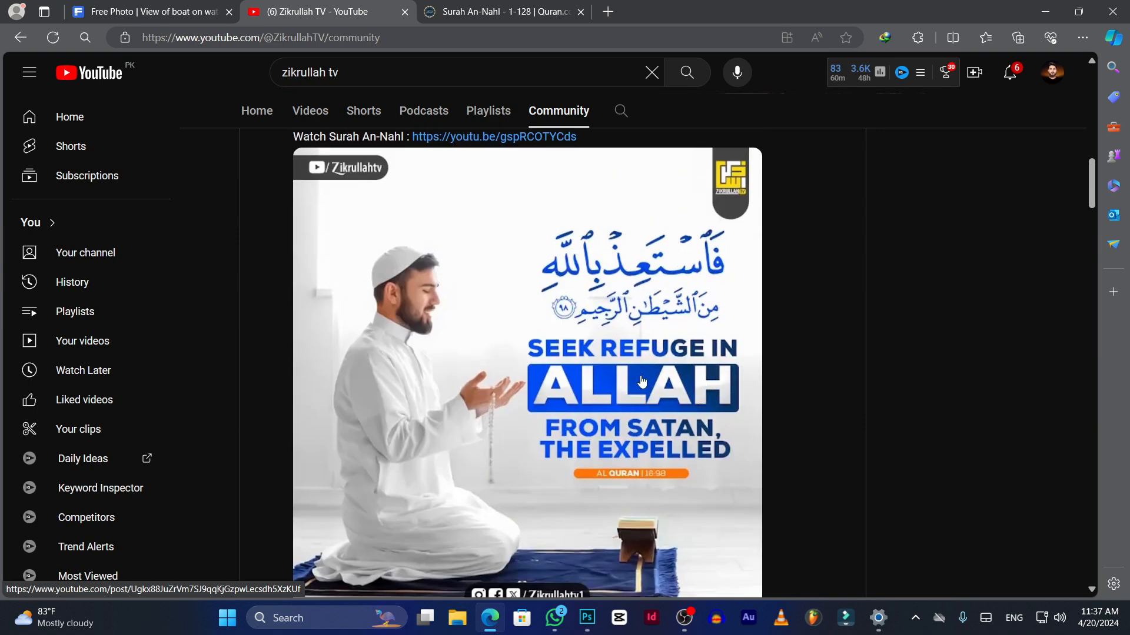
click(500, 11)
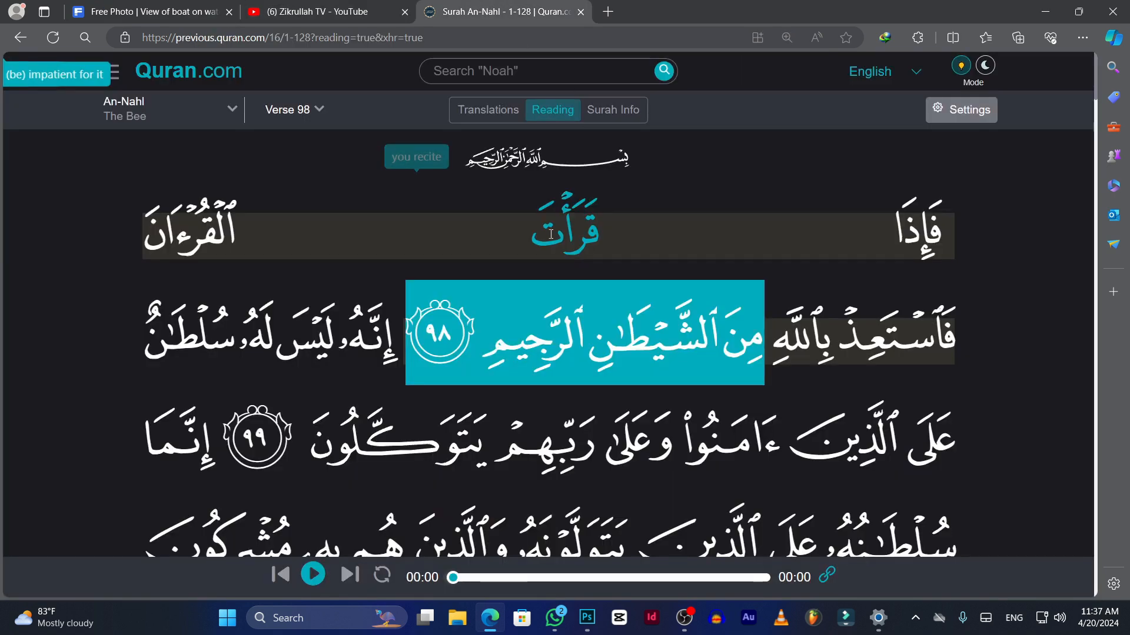
click(488, 111)
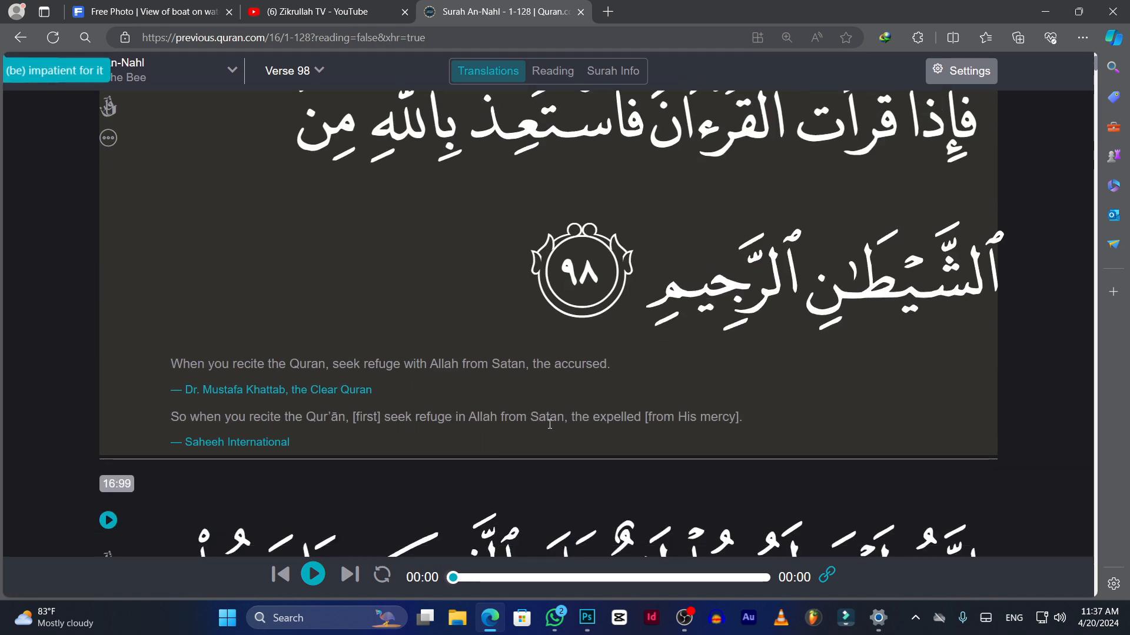
drag(565, 417, 530, 417)
click(450, 436)
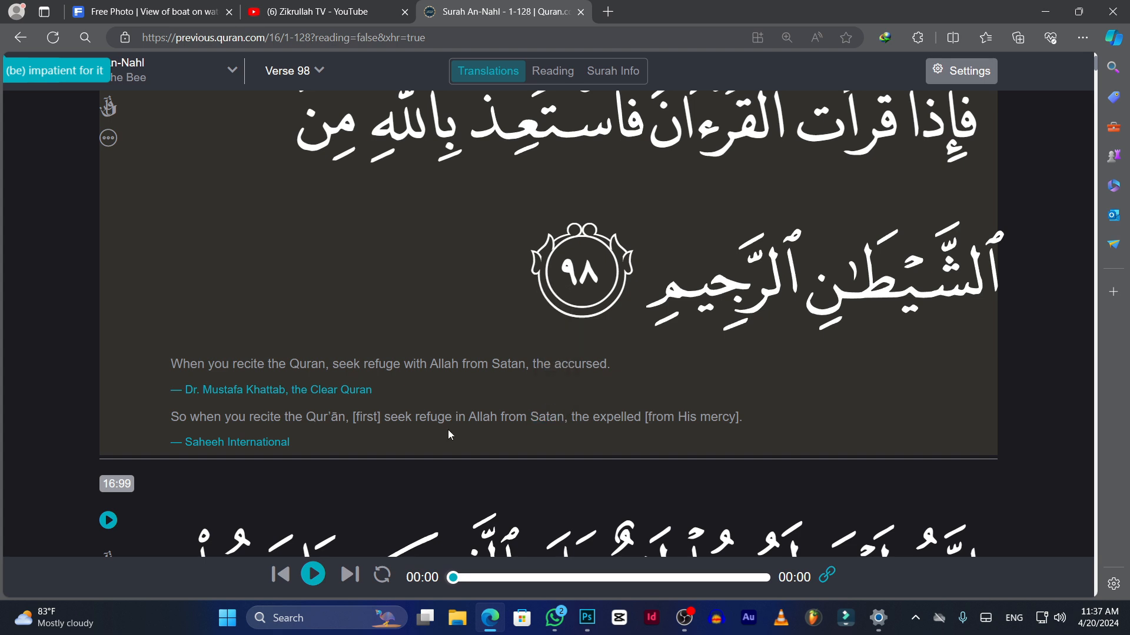
drag(386, 418, 452, 419)
right_click(425, 420)
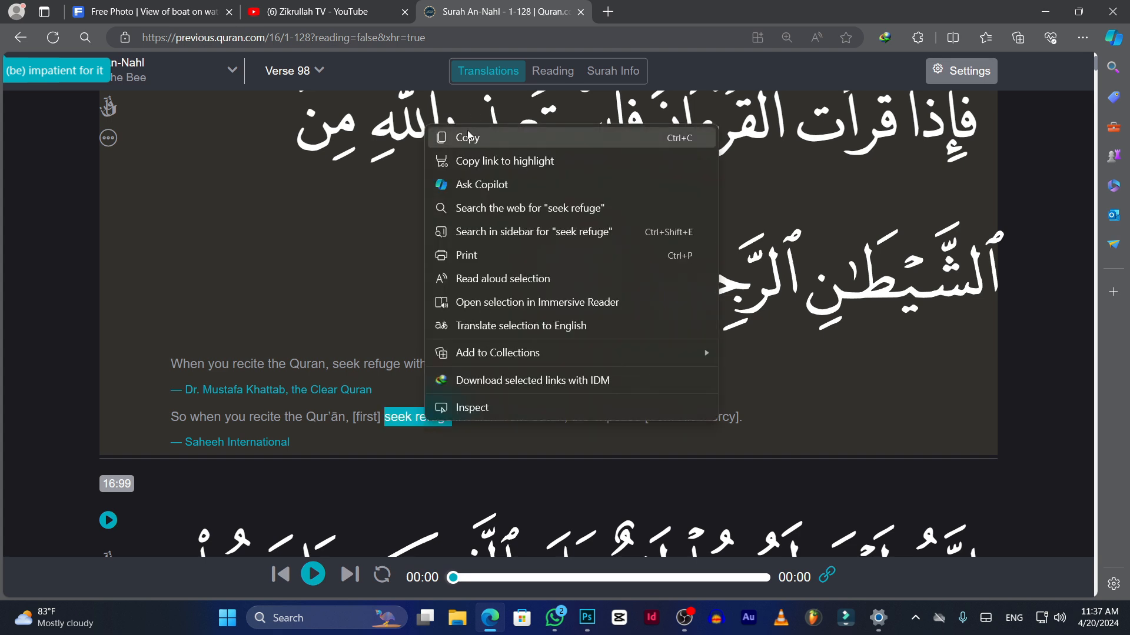
click(468, 136)
Switch to Photoshop and add the copied "seek refuge" as a new text layer in the American Captain Regular font.
click(587, 618)
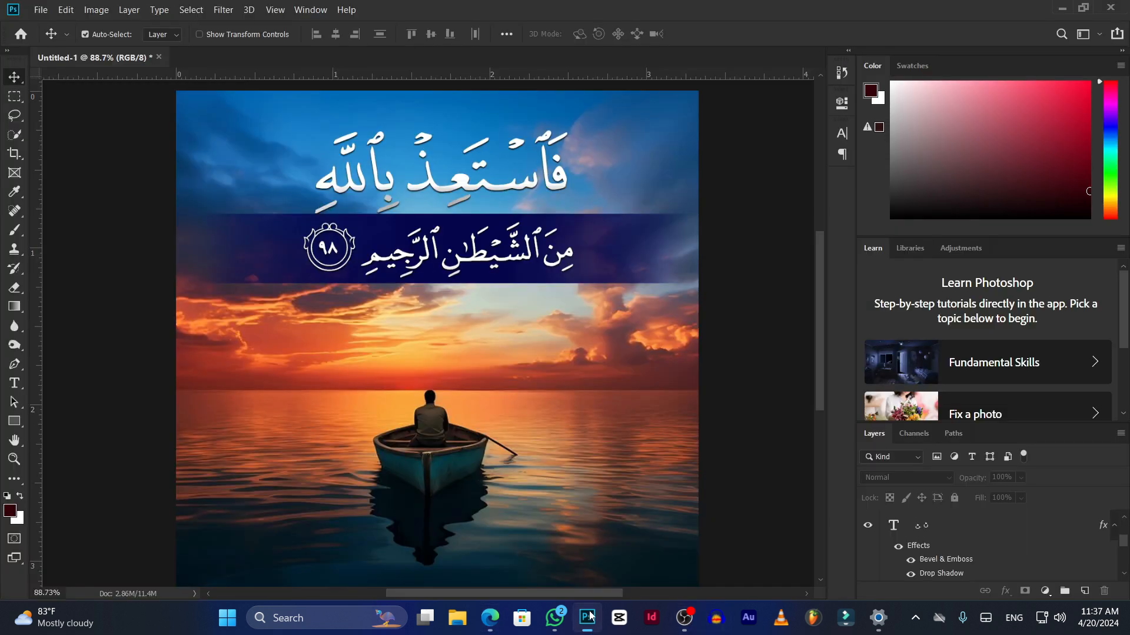
key(t)
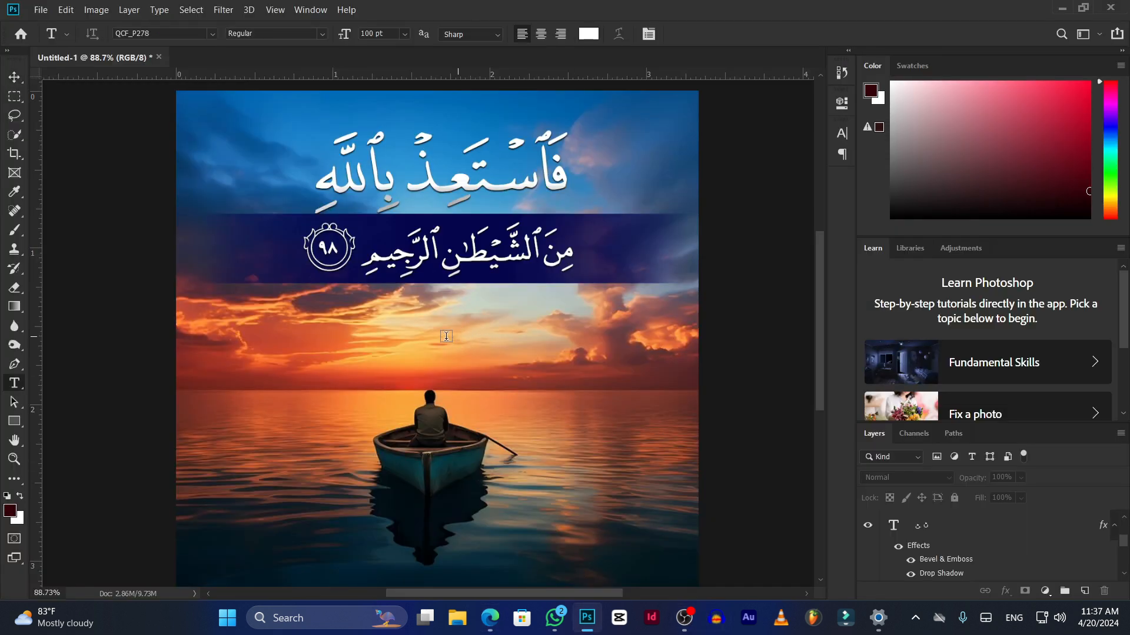
click(384, 329)
key(ctrl+v)
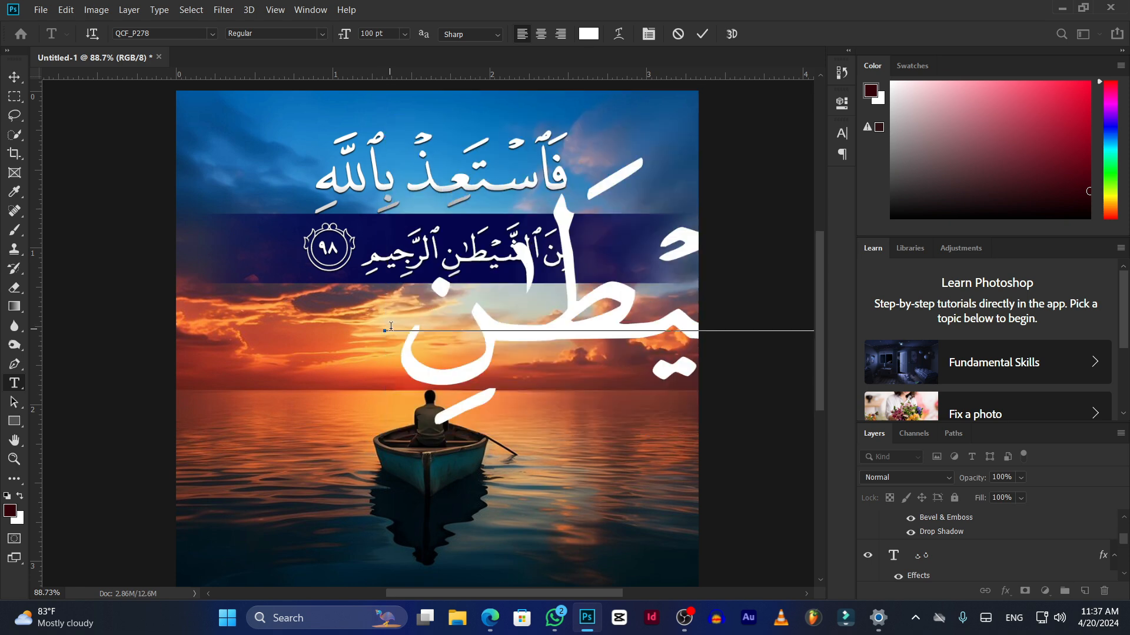
key(ctrl)
key(ctrl+a)
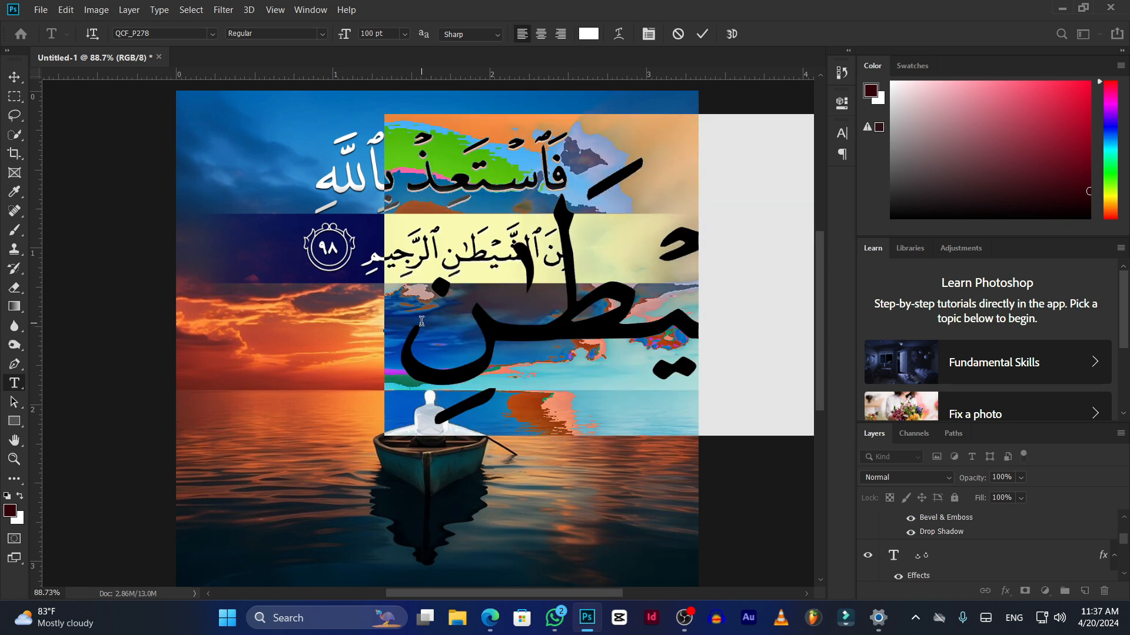
click(178, 35)
text(captain)
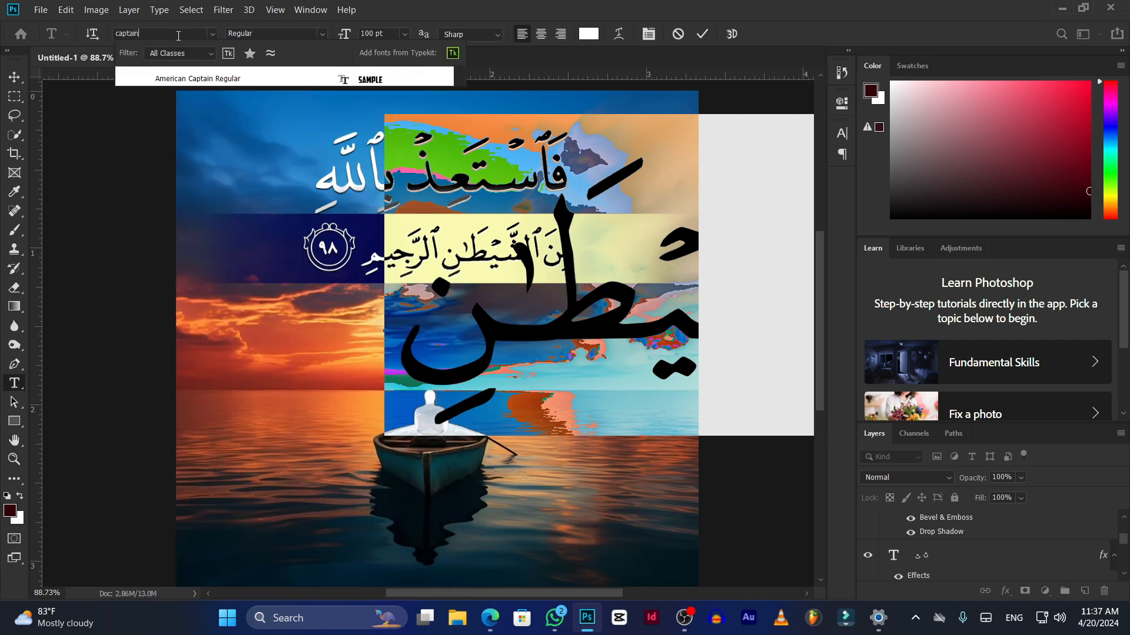
click(209, 79)
click(14, 77)
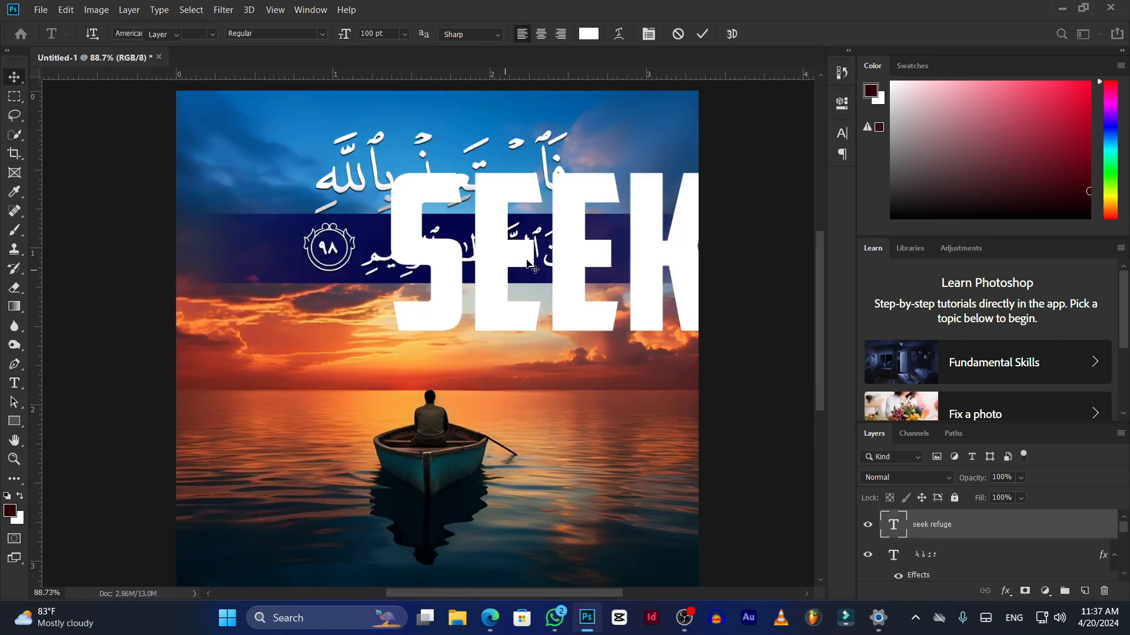
Scale down the SEEK REFUGE text and center it directly below the dark blue bar.
drag(577, 250, 315, 370)
key(ctrl+t)
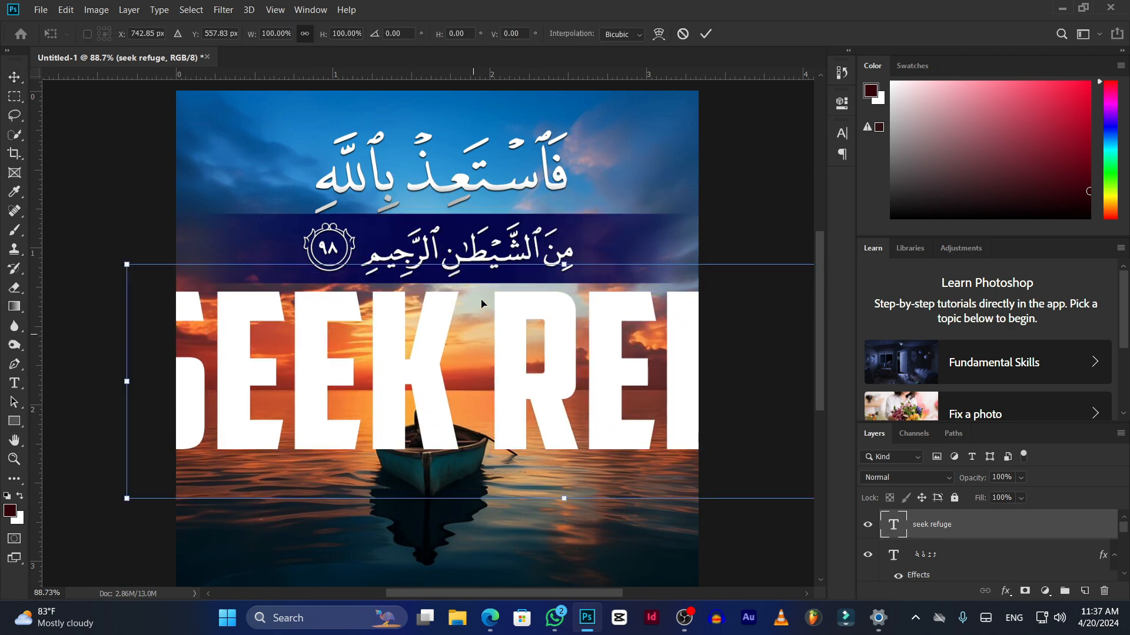
drag(604, 265, 571, 415)
drag(564, 456, 457, 330)
click(492, 388)
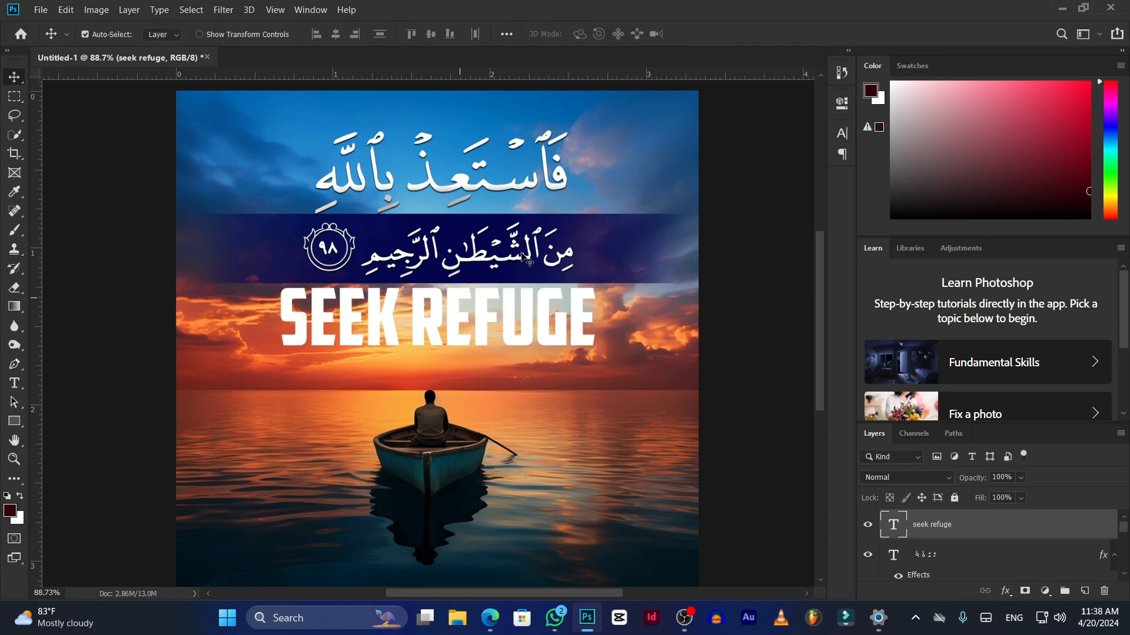
Copy the layer style of the first Arabic line and paste it onto the SEEK REFUGE text layer.
click(462, 187)
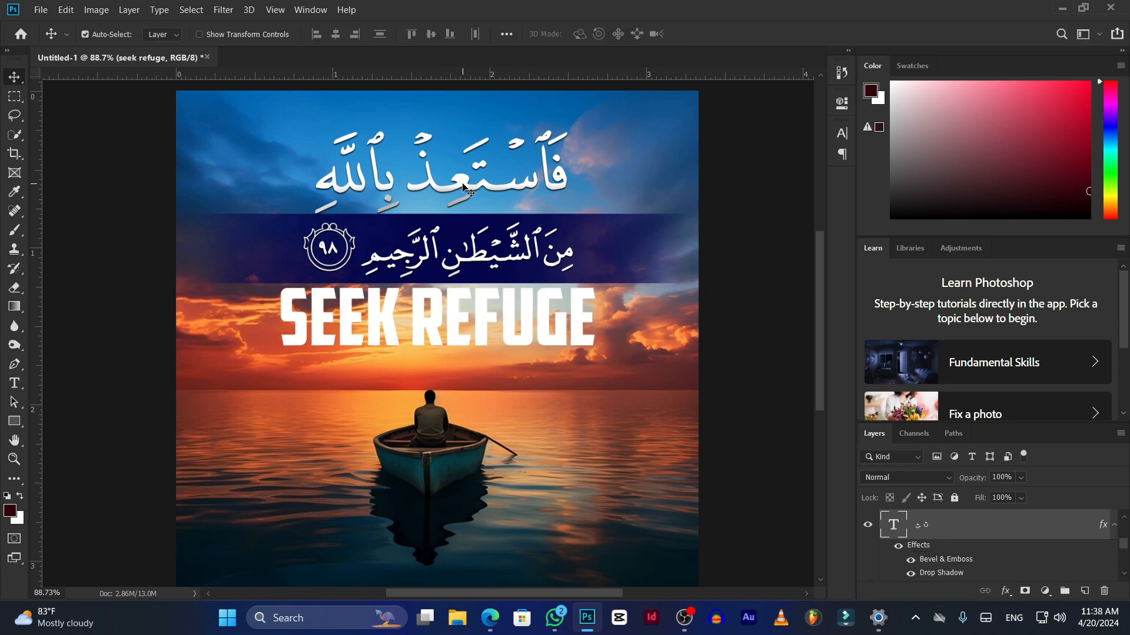
right_click(995, 529)
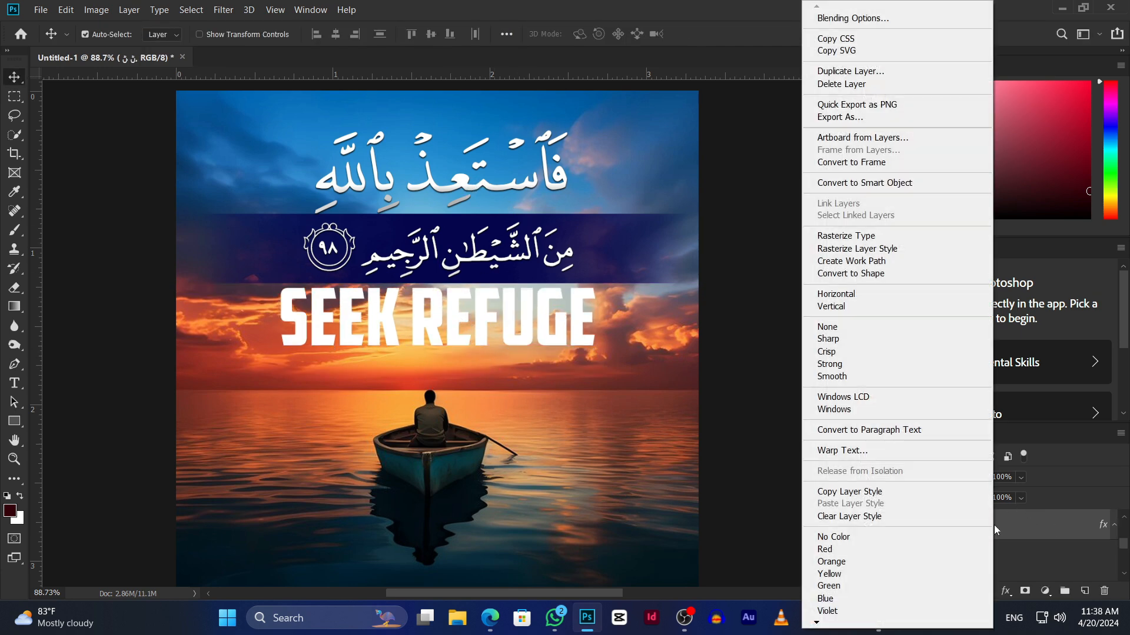
click(865, 492)
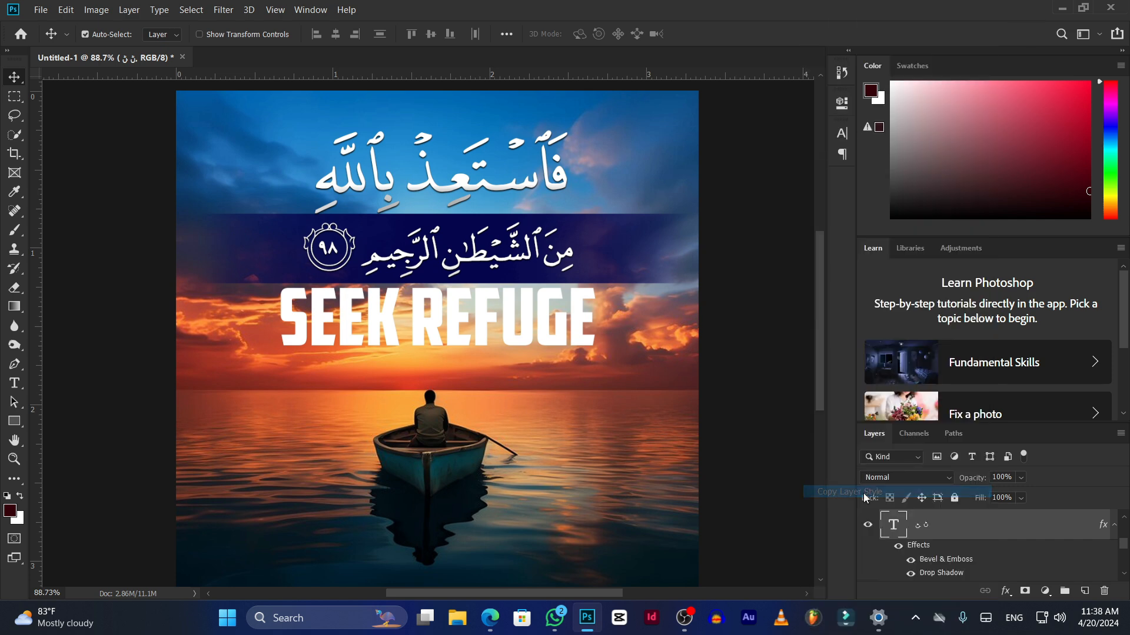
click(481, 322)
right_click(994, 530)
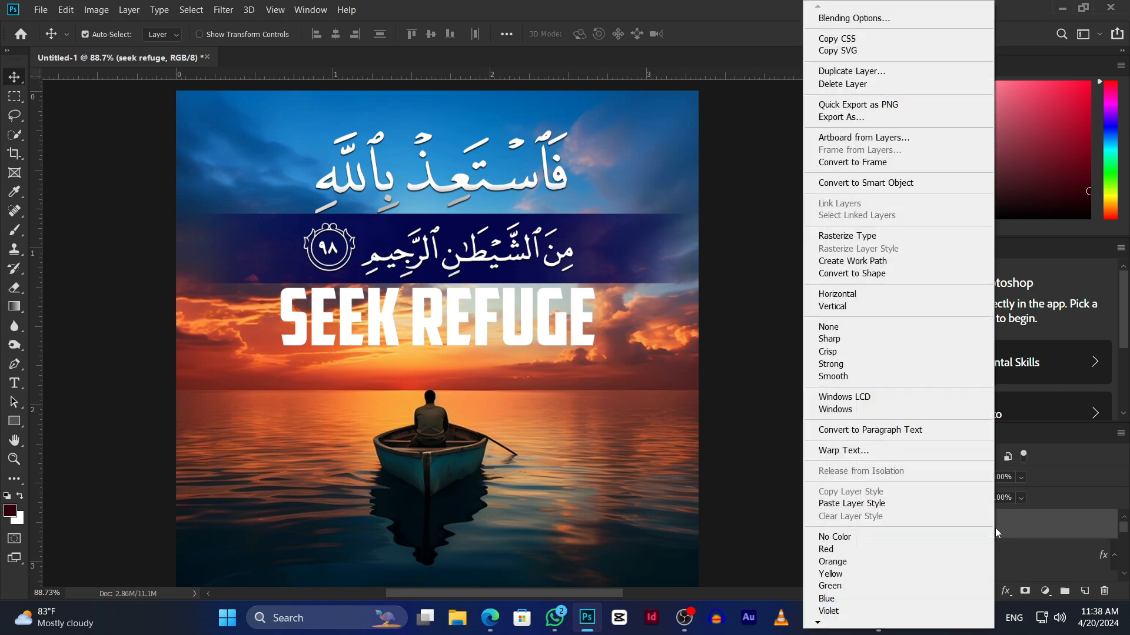
click(860, 504)
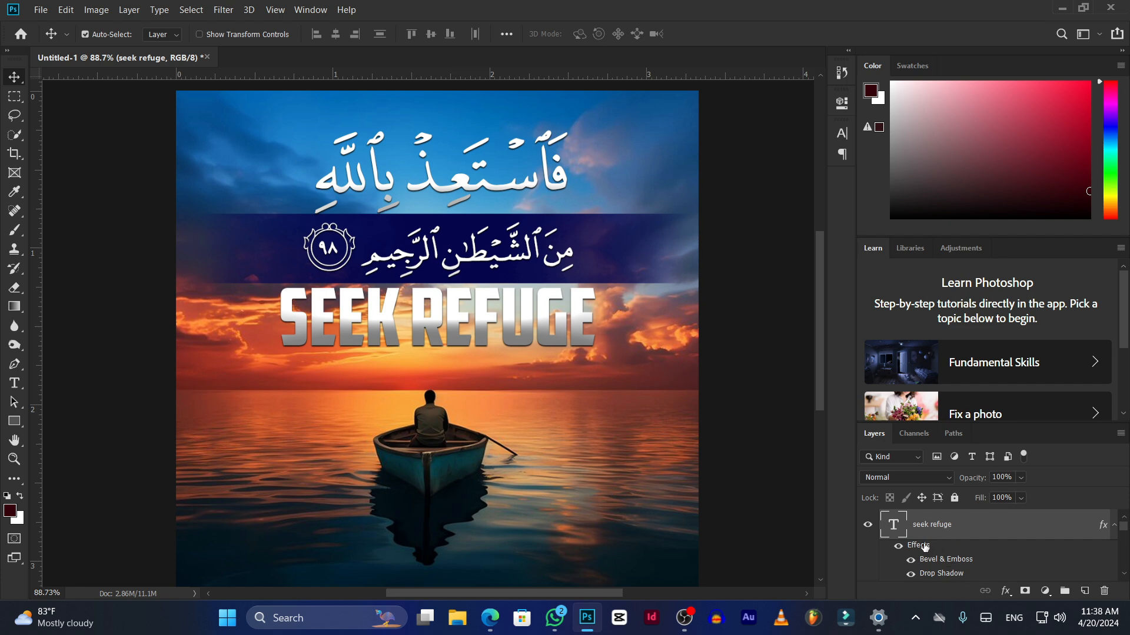
Add a Gradient Overlay to the SEEK REFUGE text using the Orange, Yellow, Orange preset.
double_click(1013, 525)
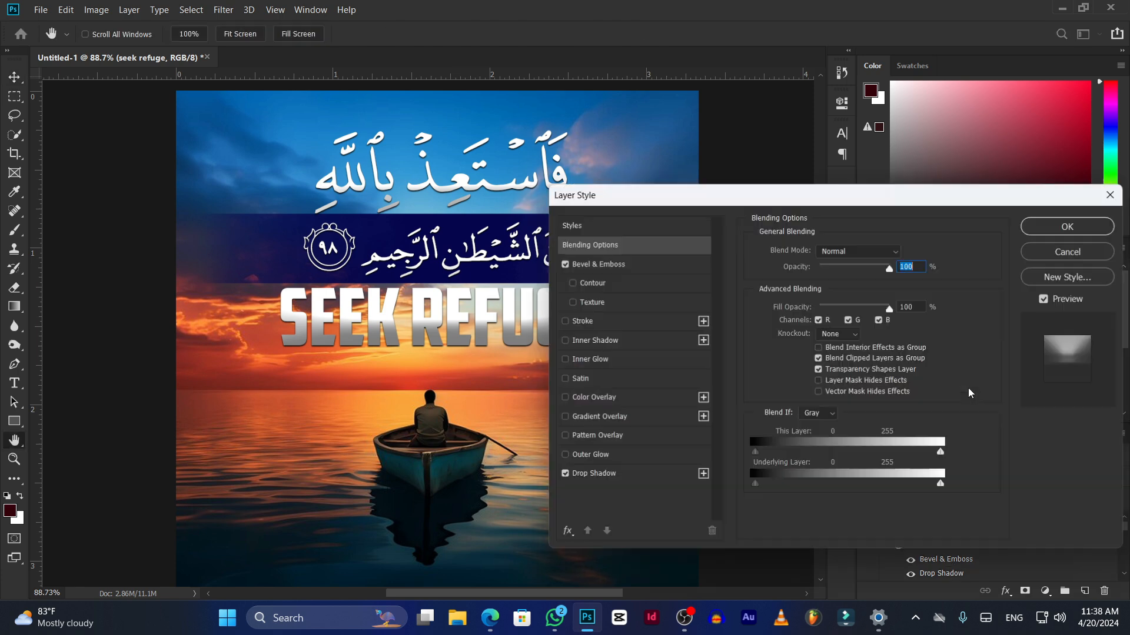
click(565, 418)
click(611, 419)
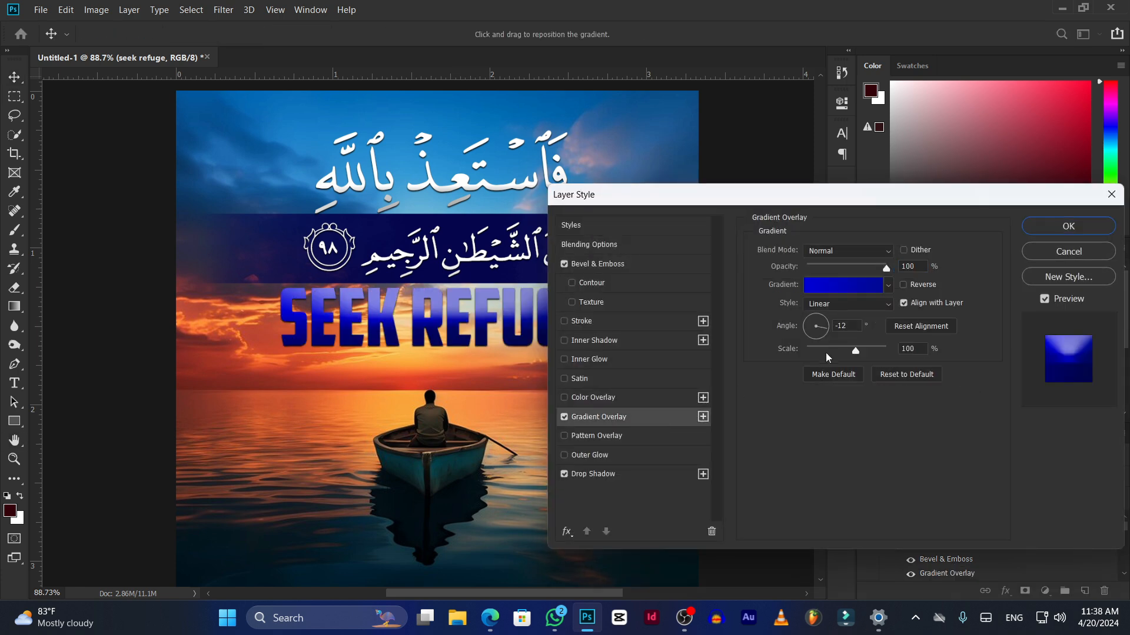
click(846, 288)
click(877, 133)
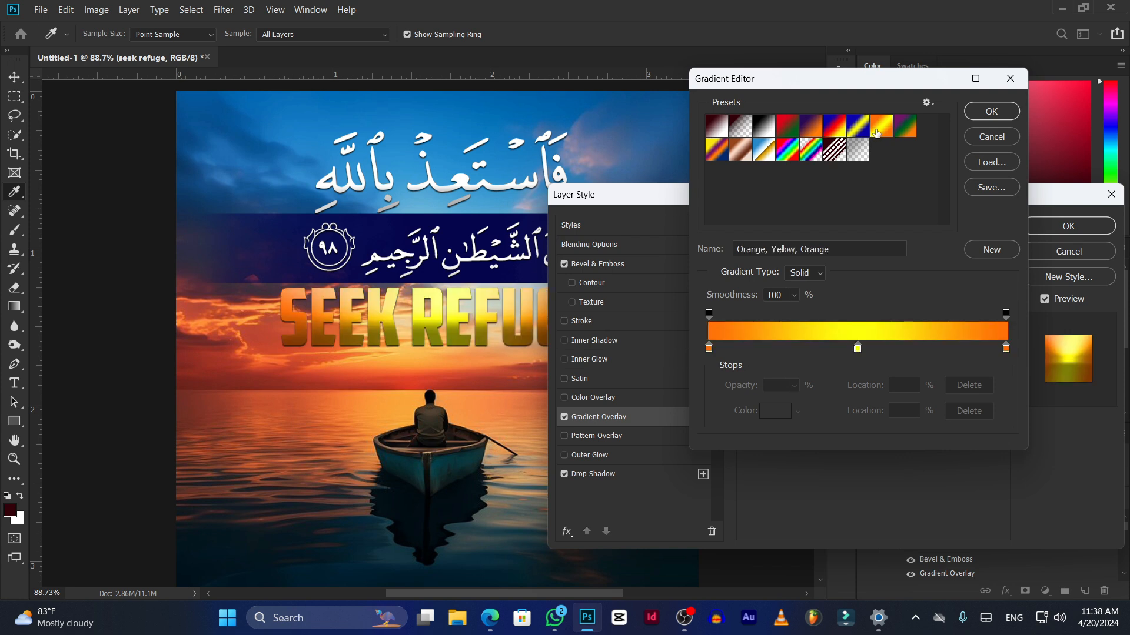
click(991, 112)
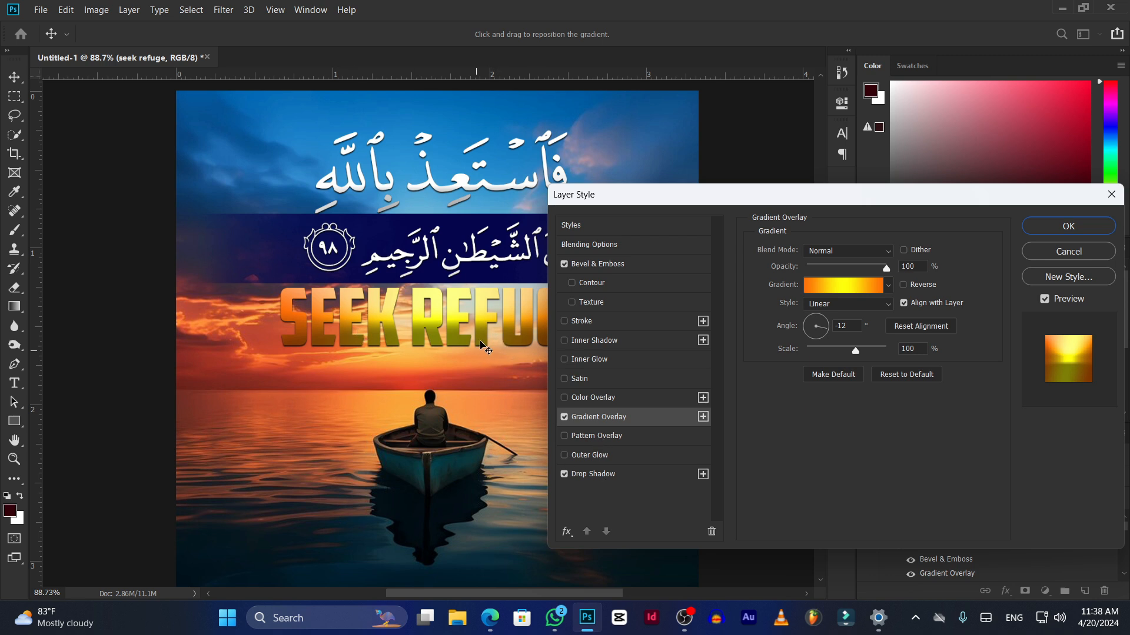
Soften the SEEK REFUGE drop shadow with a distance of 4 px, spread of 2% and size of 29 px, and apply the layer style.
click(595, 475)
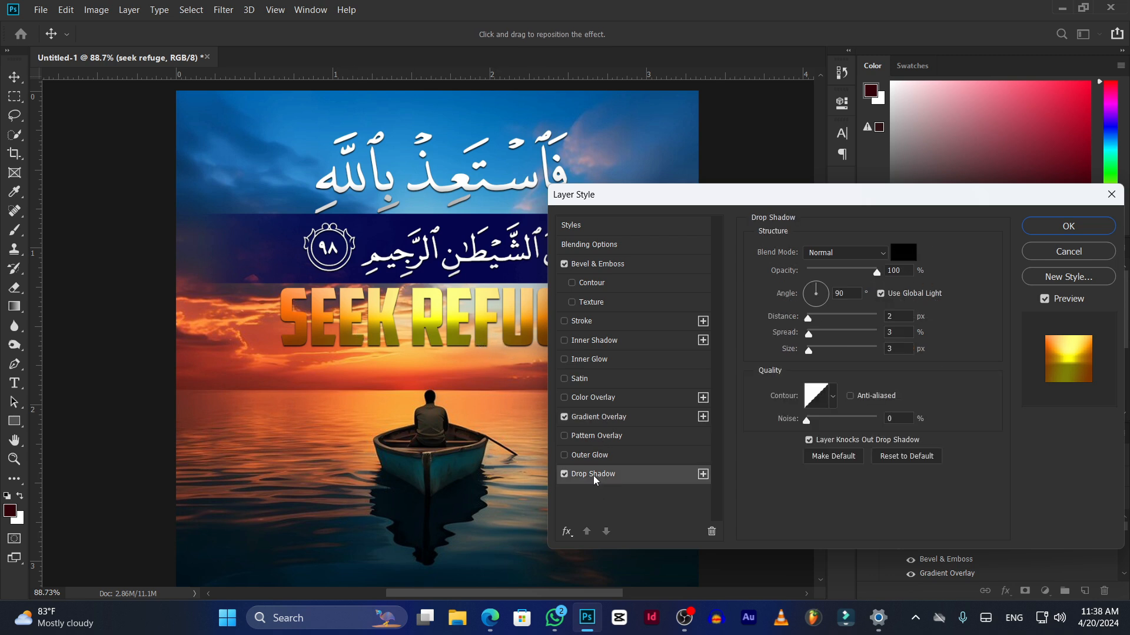
mouse_move(809, 342)
mouse_down()
mouse_move(827, 340)
mouse_move(814, 352)
mouse_move(808, 320)
mouse_move(820, 353)
mouse_move(810, 335)
mouse_up()
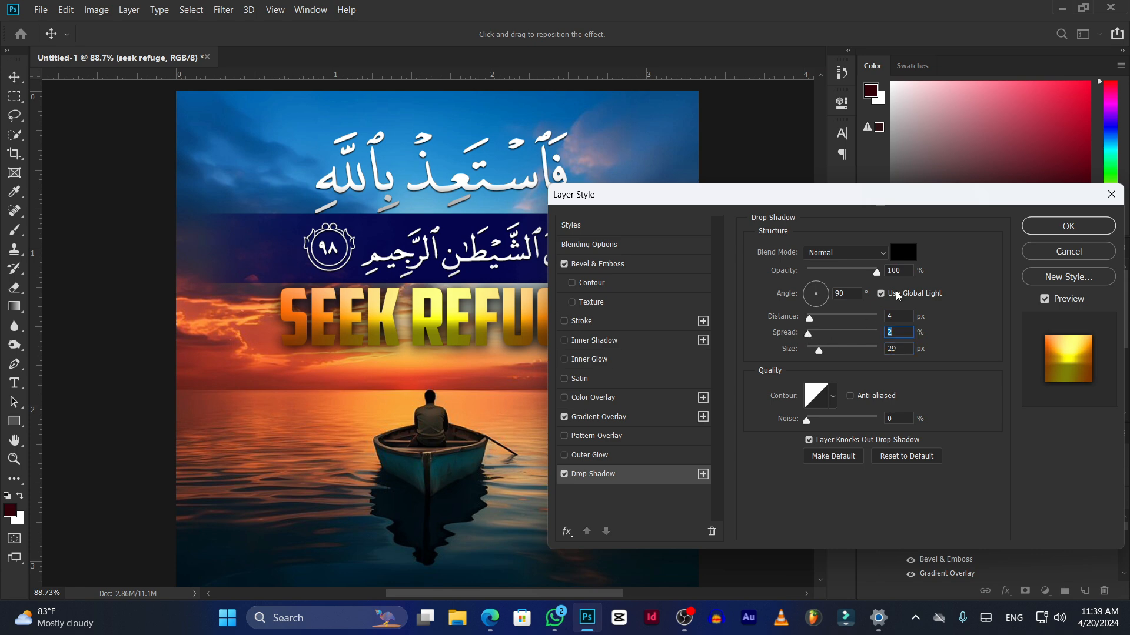
drag(928, 207, 829, 236)
click(970, 255)
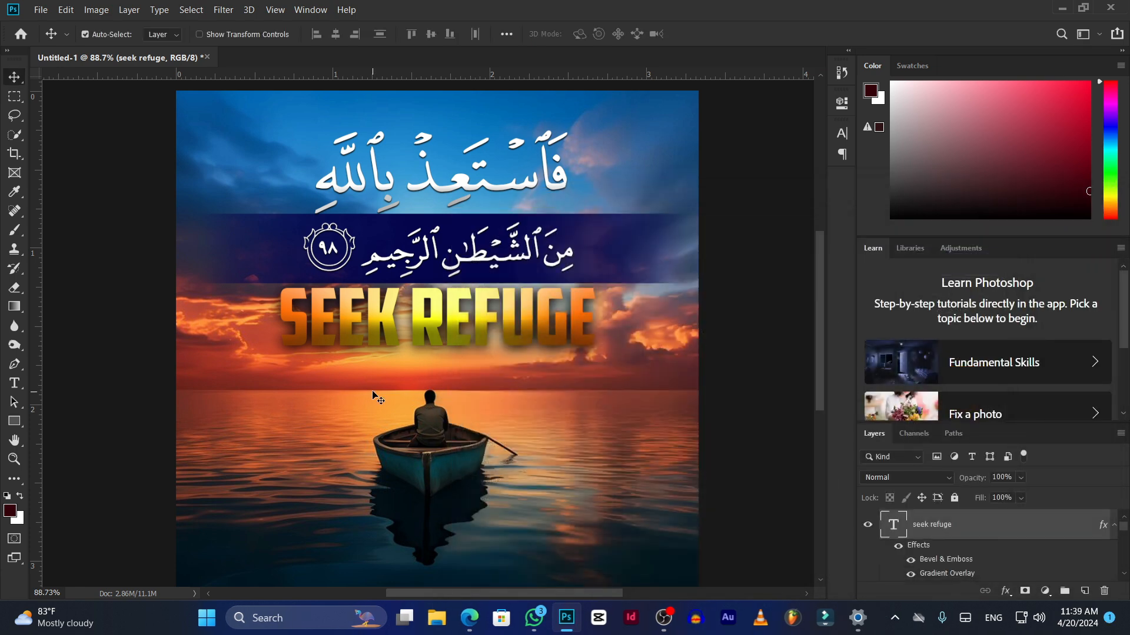
Scale down the SEEK REFUGE text, keeping it centered just below the dark blue bar.
key(ctrl+t)
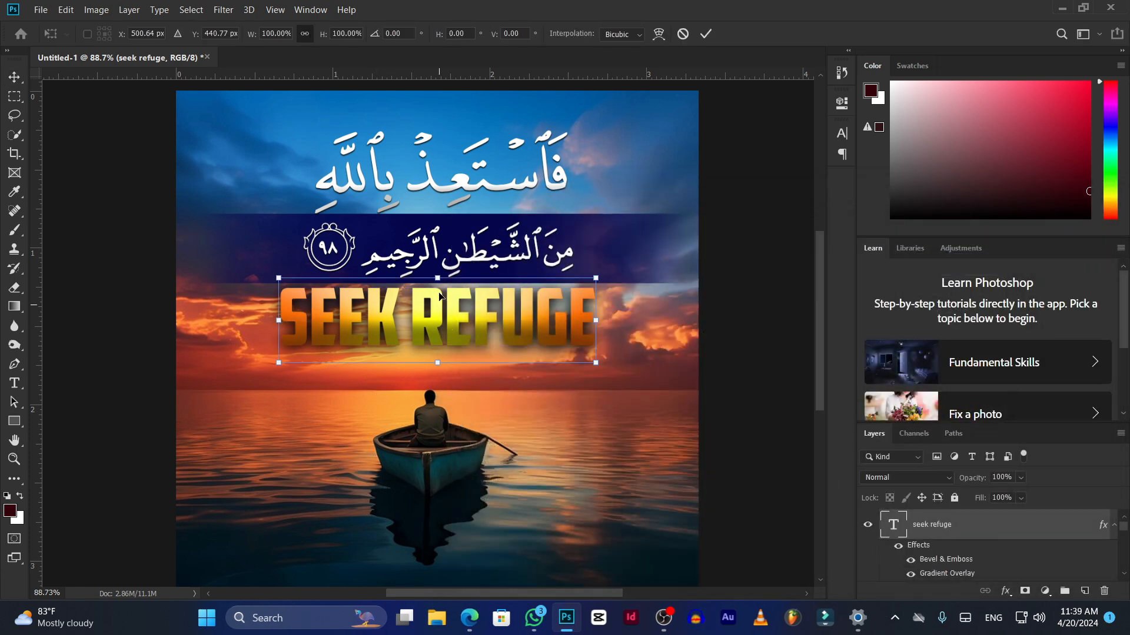
drag(439, 280, 450, 315)
click(19, 81)
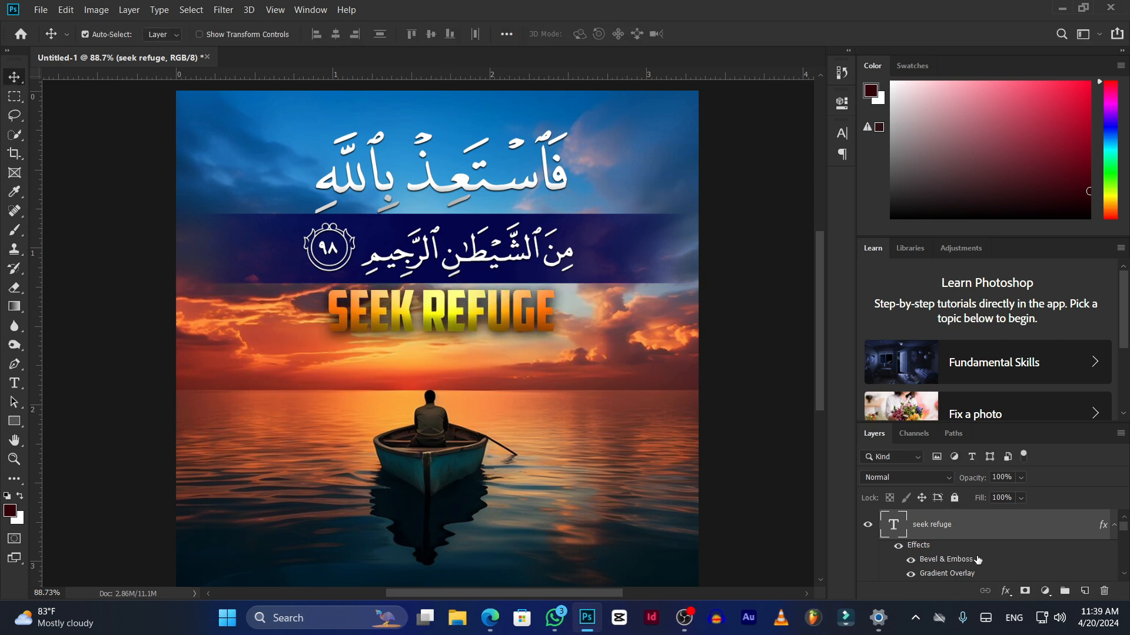
Choose bright cyan 00eaff as the text color of the "from Satan the expelled" line.
click(733, 371)
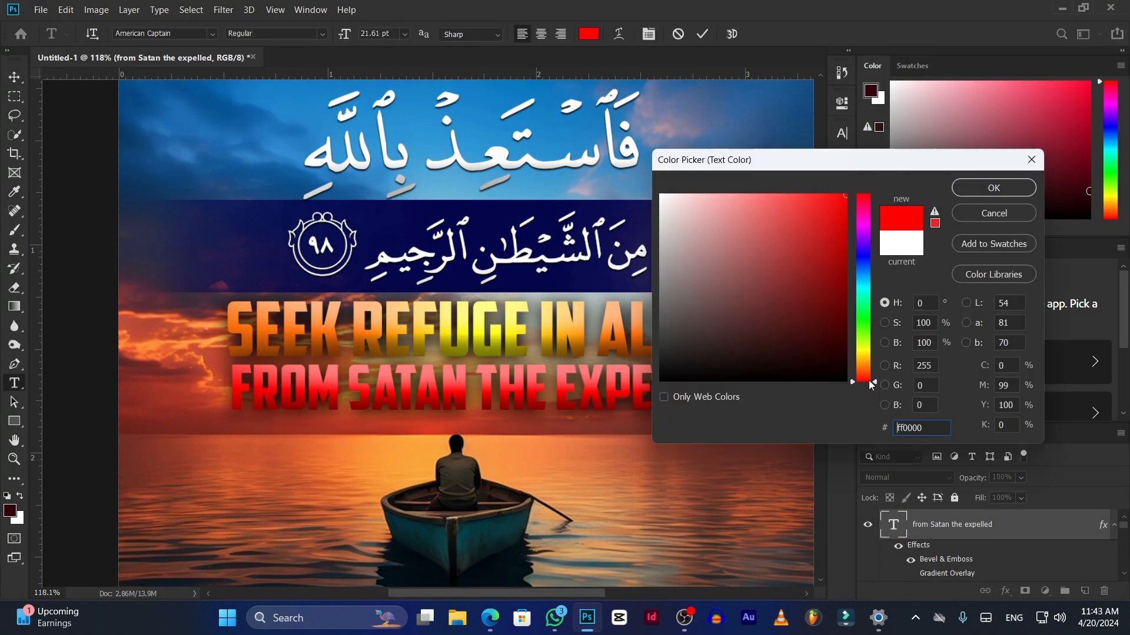
click(870, 281)
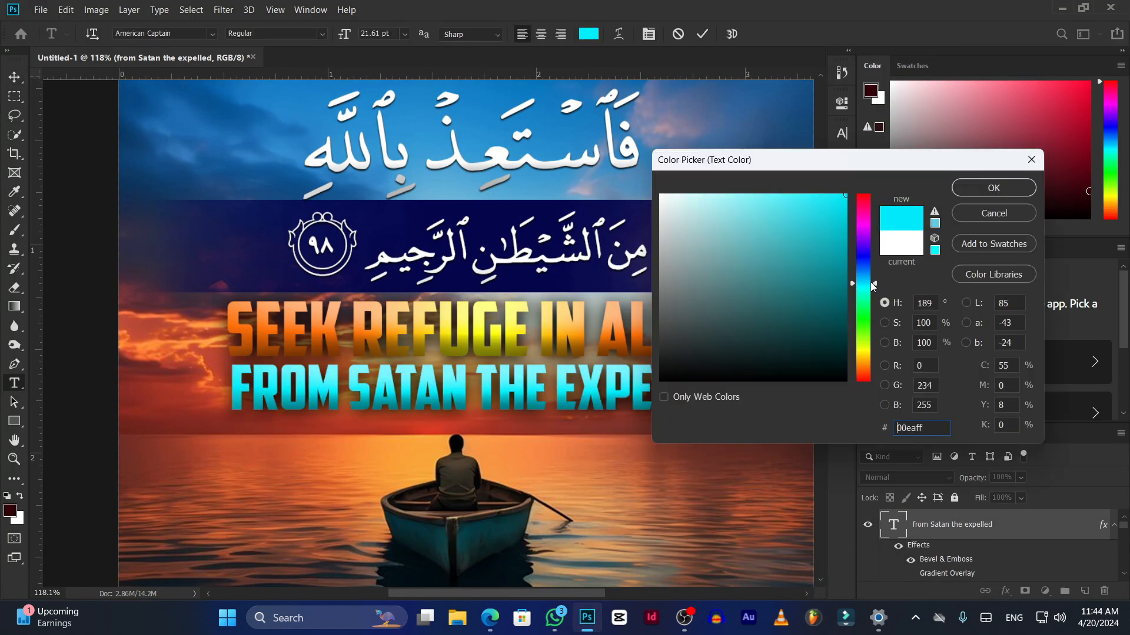